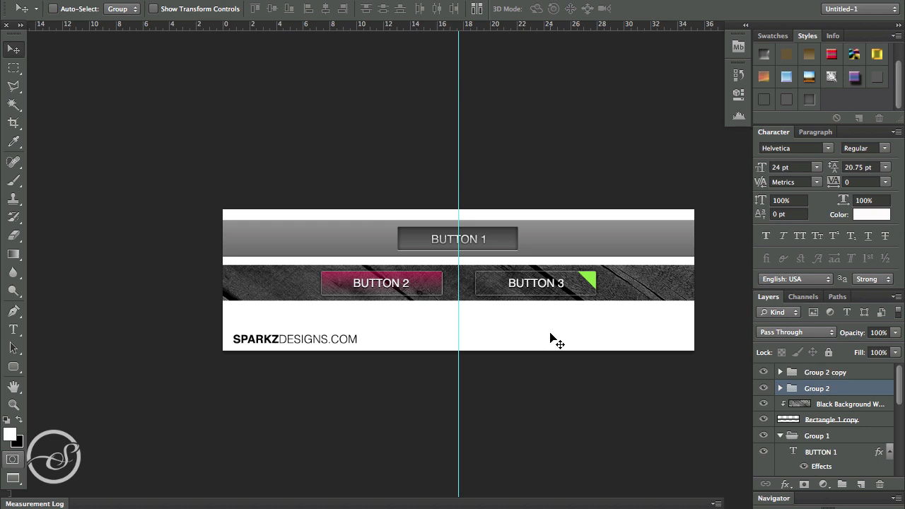
Hide the guides and examine the three finished button designs and their layer groups up close
key(ctrl+semicolon)
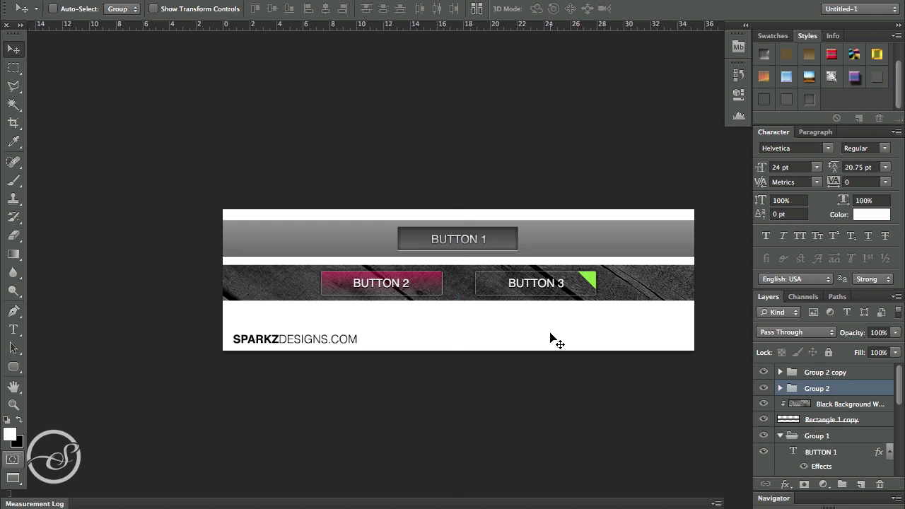
scroll(500, 314, down, 1)
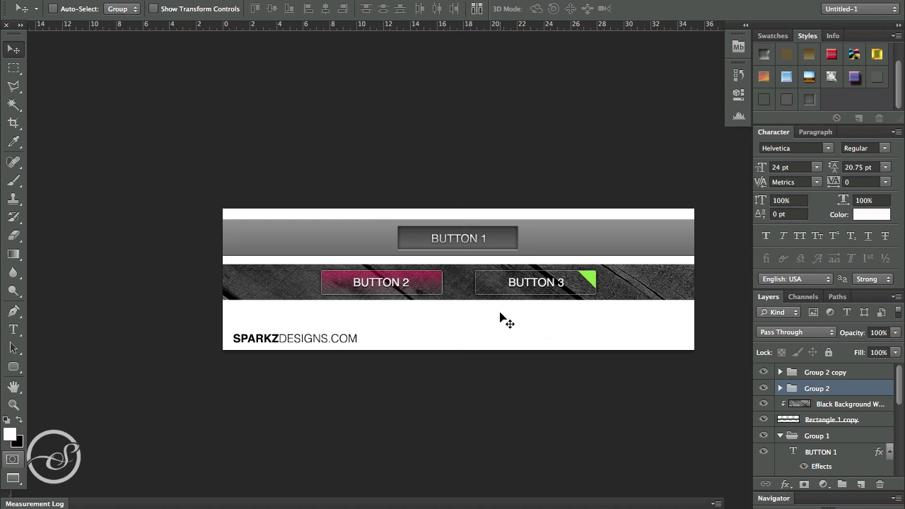
scroll(501, 314, up, 1)
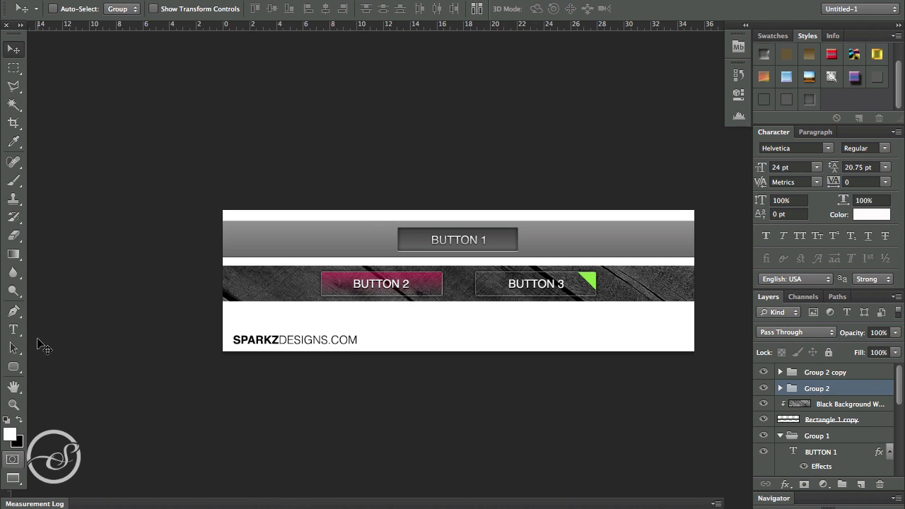
click(12, 406)
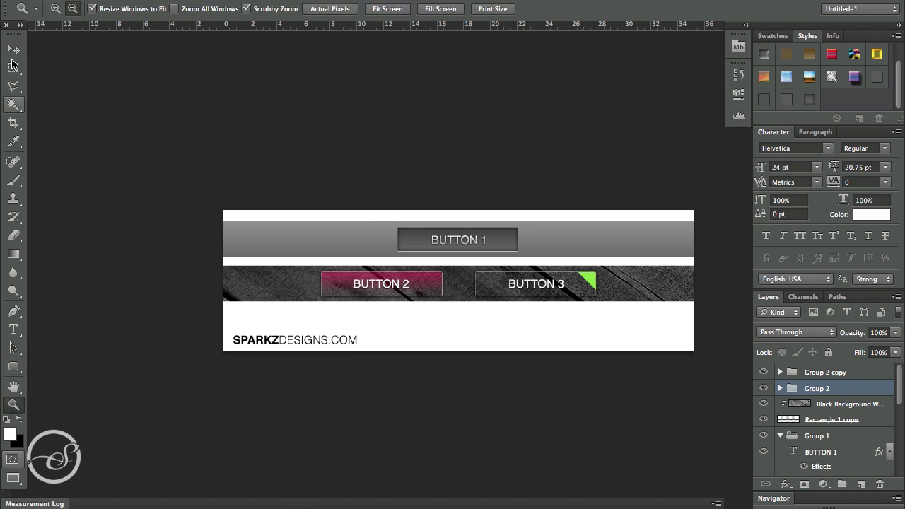
click(417, 241)
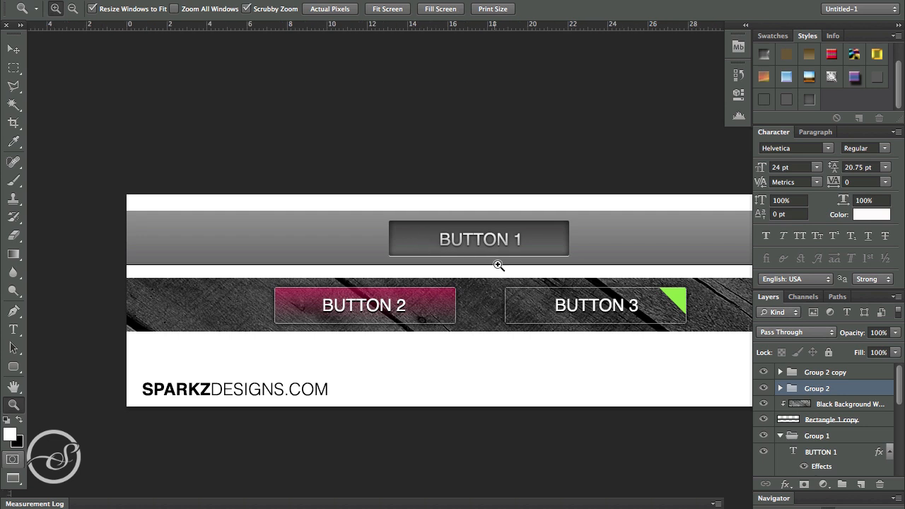
click(13, 389)
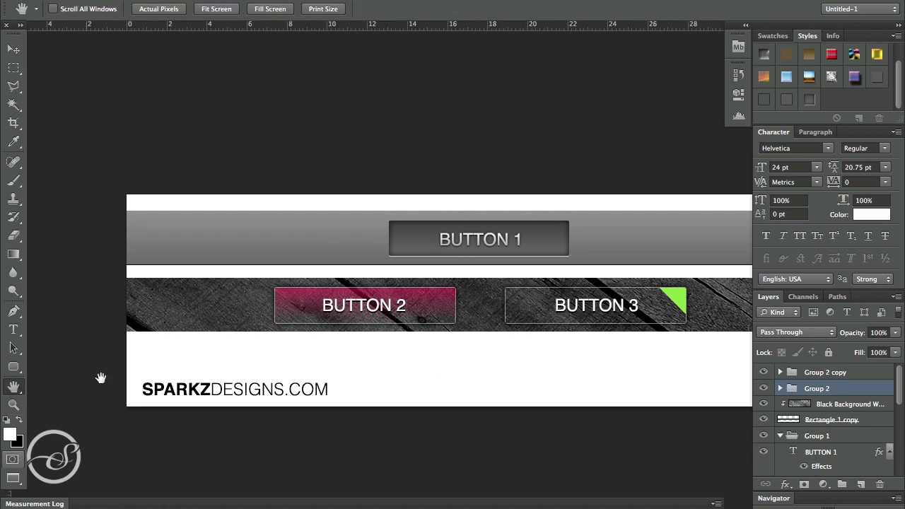
scroll(414, 340, right, 3)
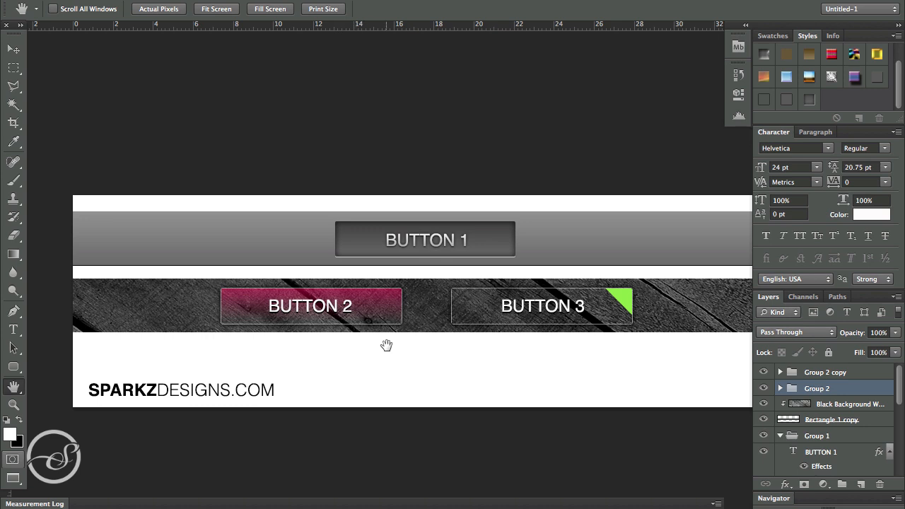
scroll(399, 346, down, 2)
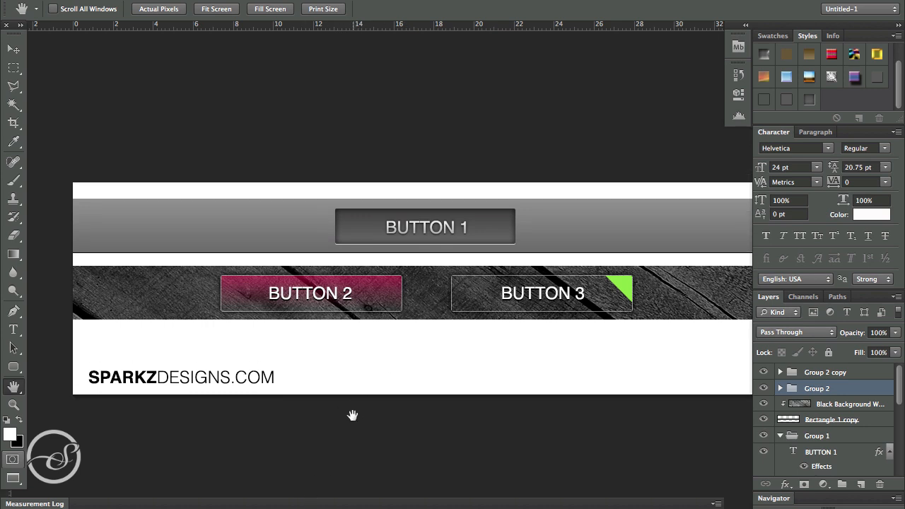
scroll(398, 363, up, 3)
scroll(793, 402, down, 3)
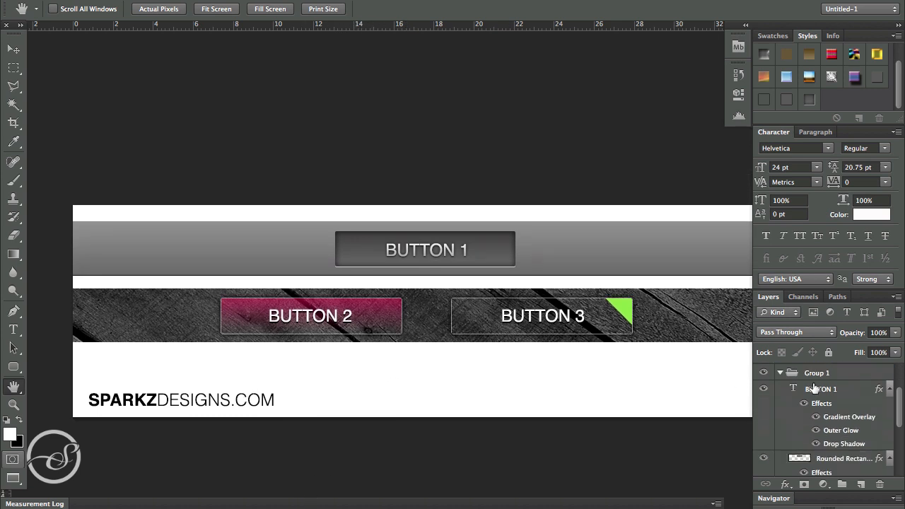
scroll(815, 387, up, 3)
click(779, 438)
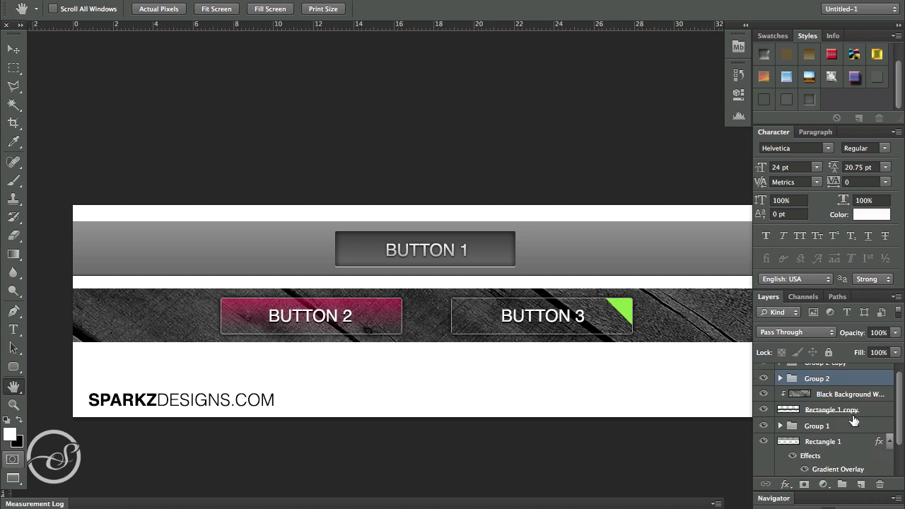
scroll(802, 428, down, 3)
scroll(777, 417, up, 3)
scroll(542, 362, right, 2)
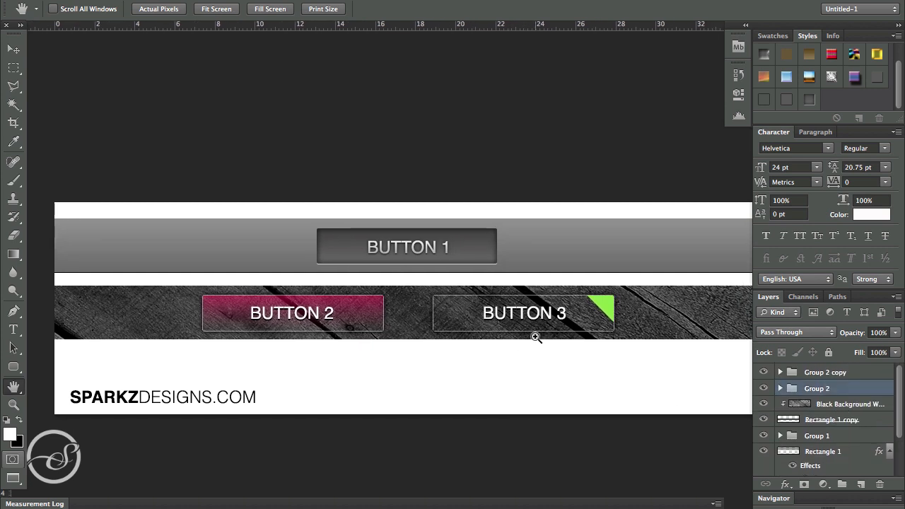
Create a new white document 500 pixels wide and 150 pixels high at 72 pixels/inch
key(super+n)
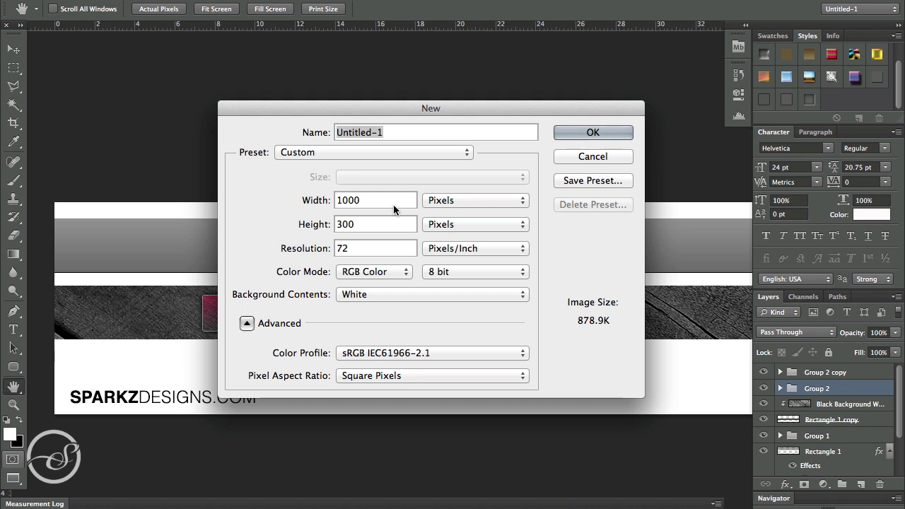
key(Tab)
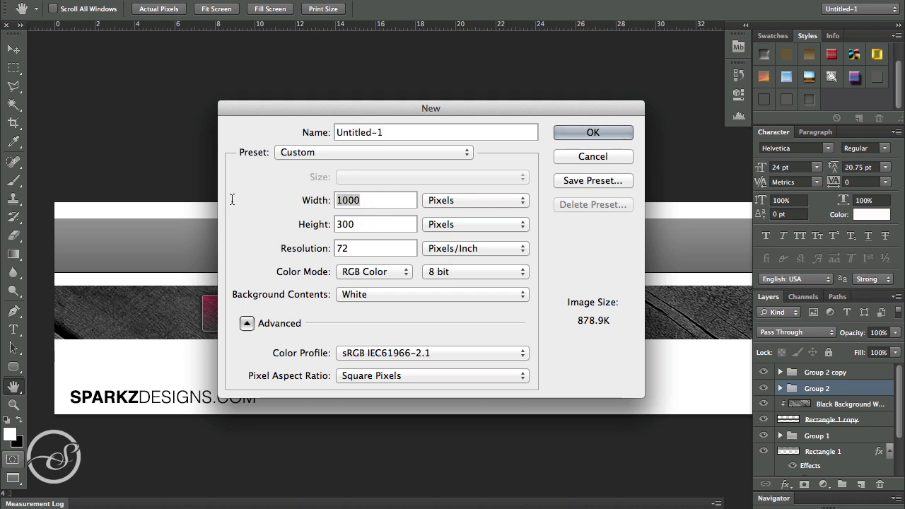
click(361, 200)
key(Tab)
key(shift+Tab)
text(500)
key(Tab)
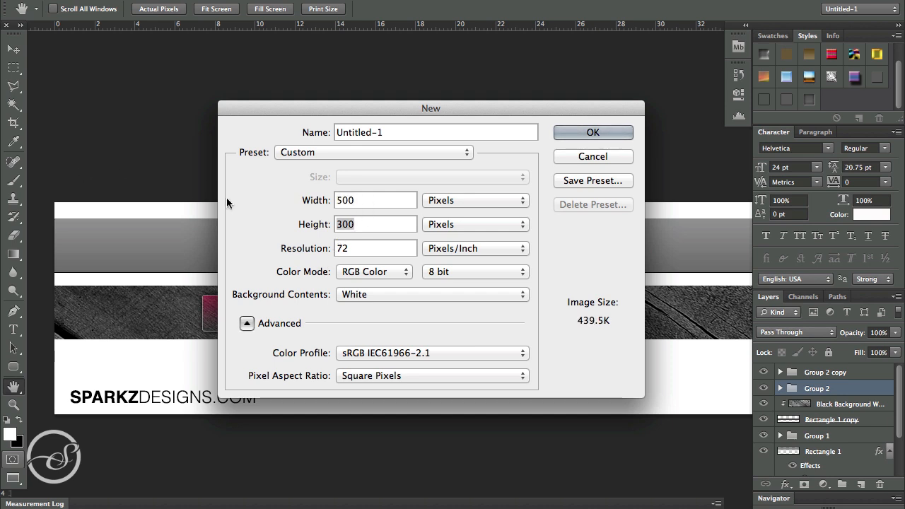
text(150)
key(Return)
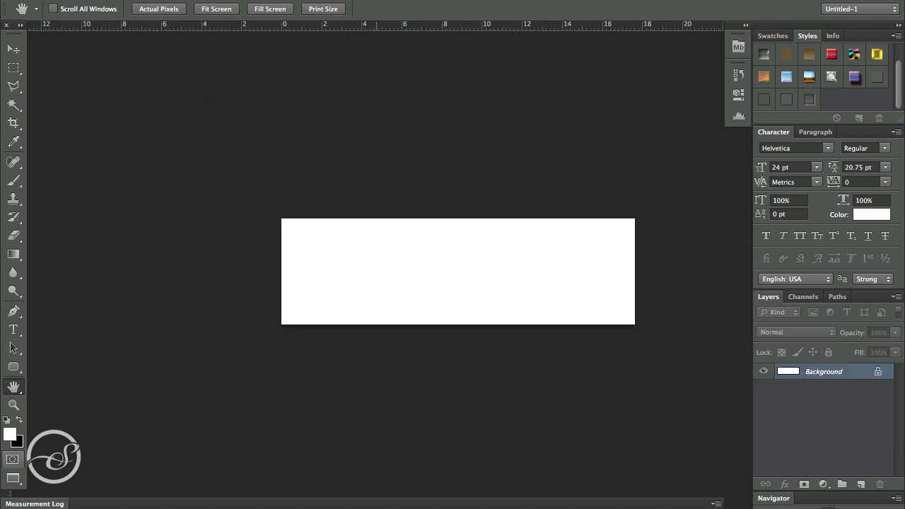
Add a new empty layer above the background with the default name and normal blending
click(13, 405)
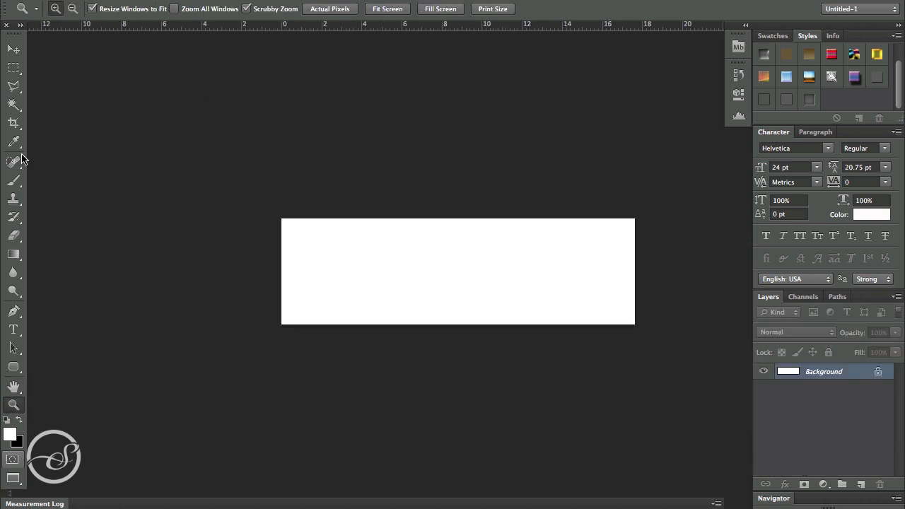
click(456, 237)
click(72, 9)
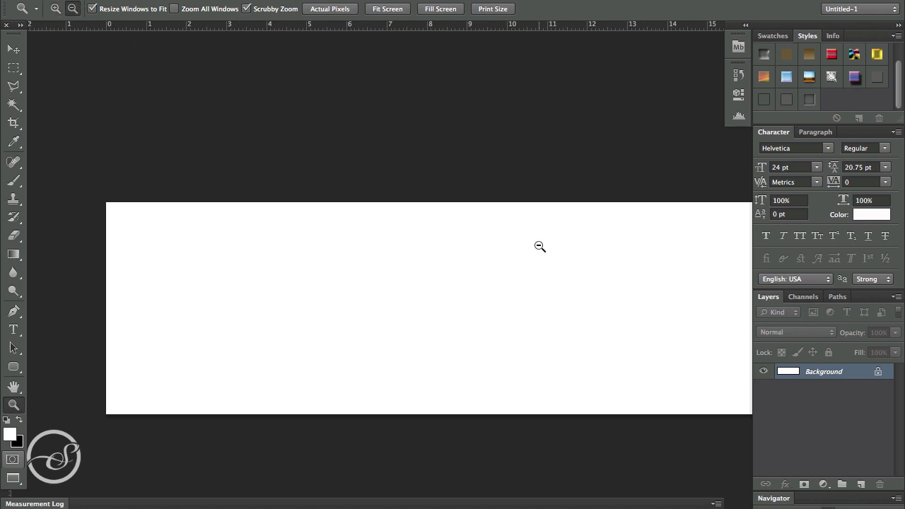
click(539, 246)
key(super+shift+n)
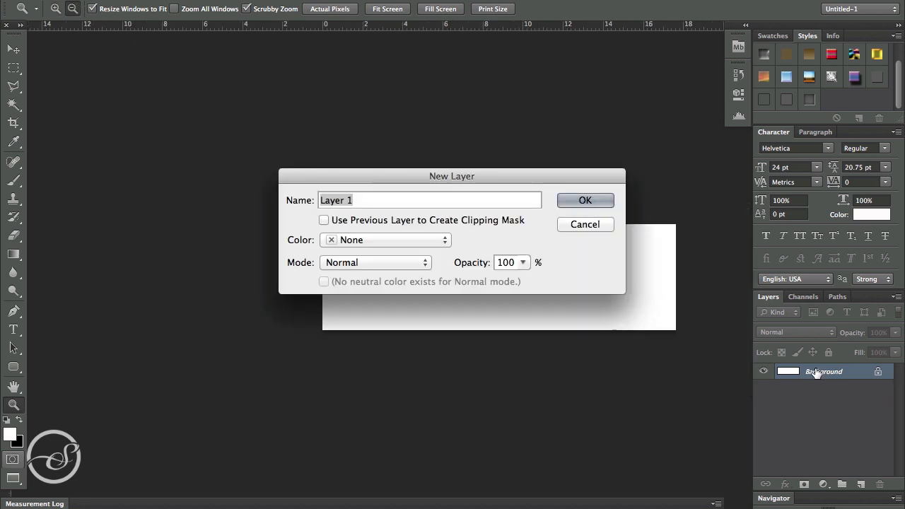
key(Return)
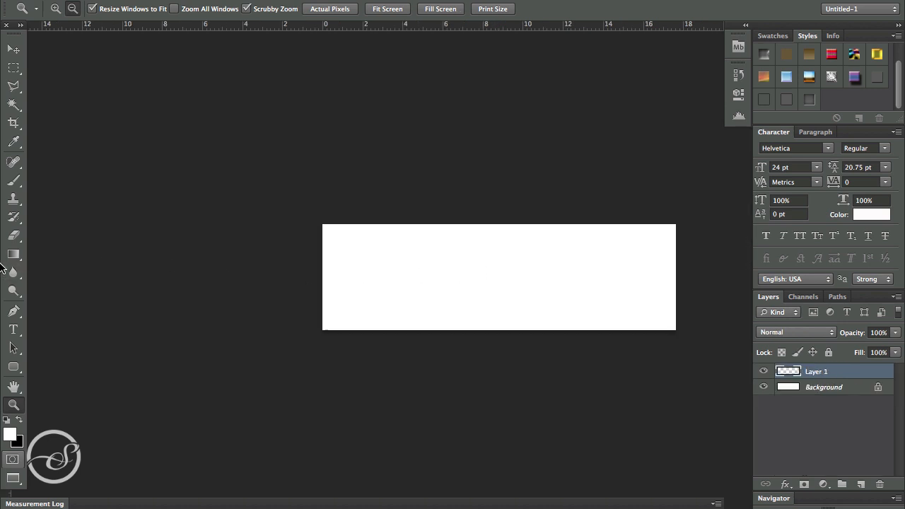
Switch to the Rectangle tool and set the foreground colour to a neutral medium grey
click(20, 256)
click(36, 253)
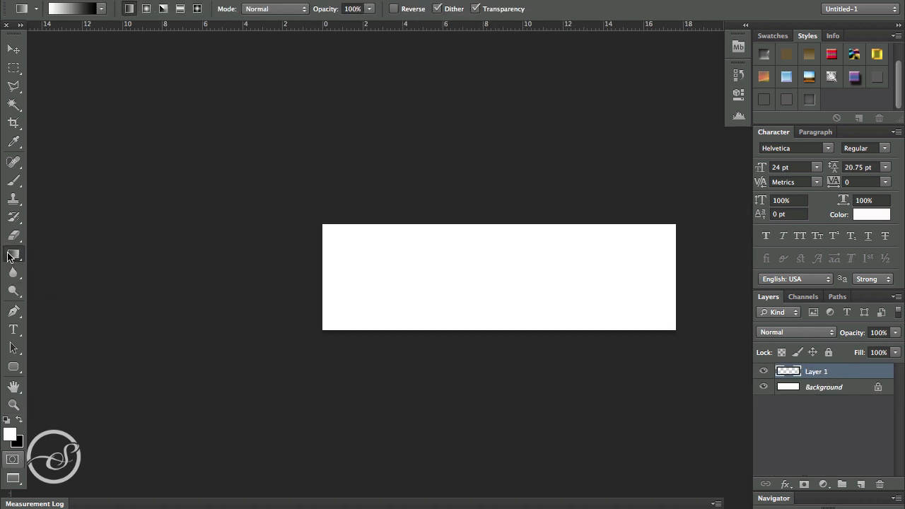
click(13, 366)
click(43, 365)
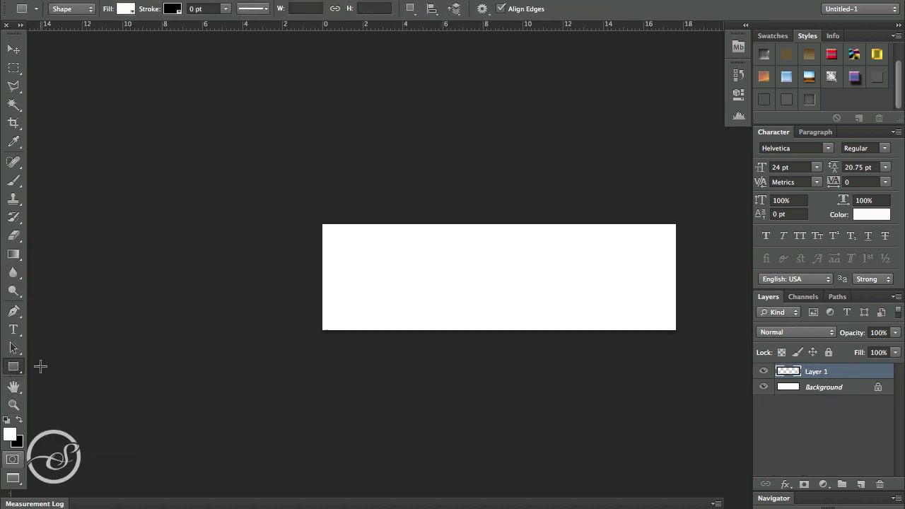
click(10, 432)
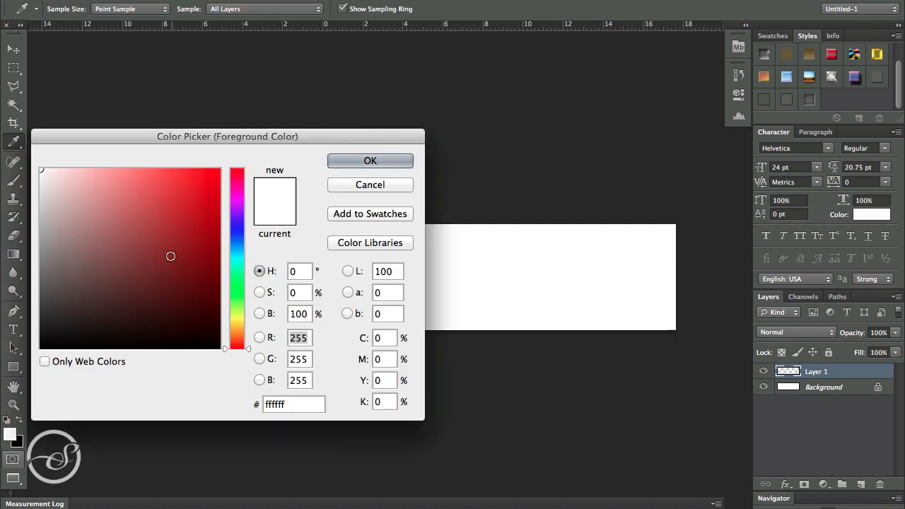
drag(169, 255, 3, 258)
click(334, 163)
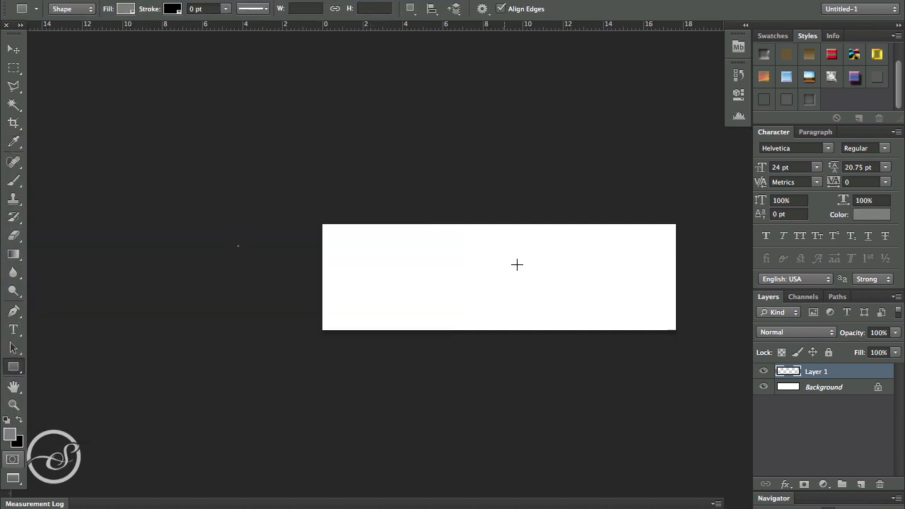
Draw a grey band about 676 by 46 px across the full canvas width, above its middle, and rasterize its layer
drag(238, 246, 714, 278)
right_click(813, 376)
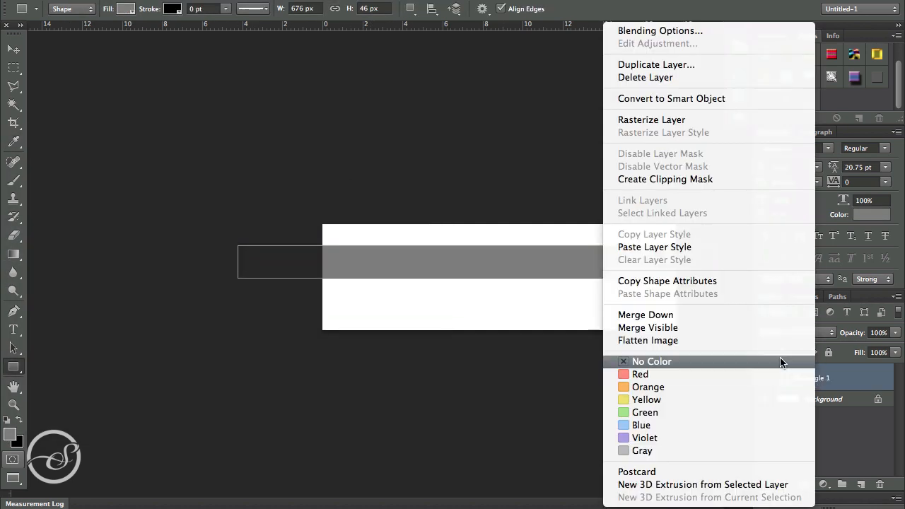
click(675, 120)
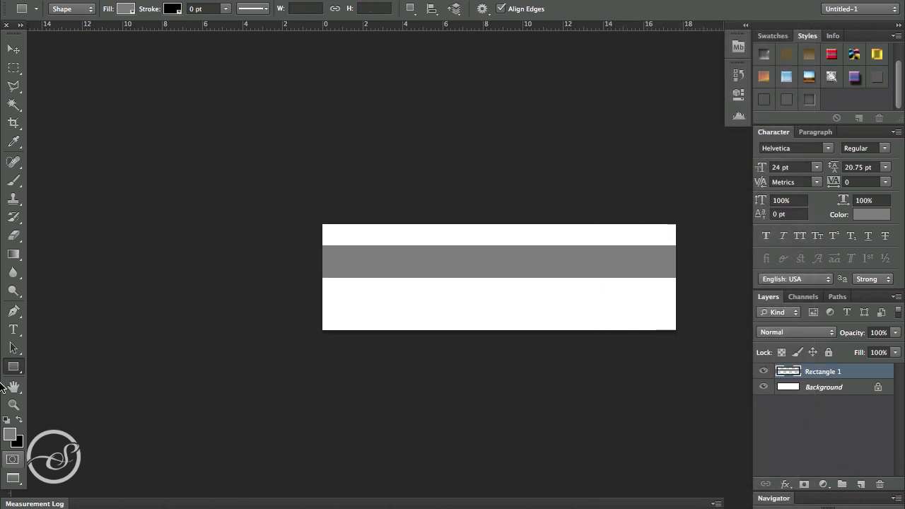
click(13, 404)
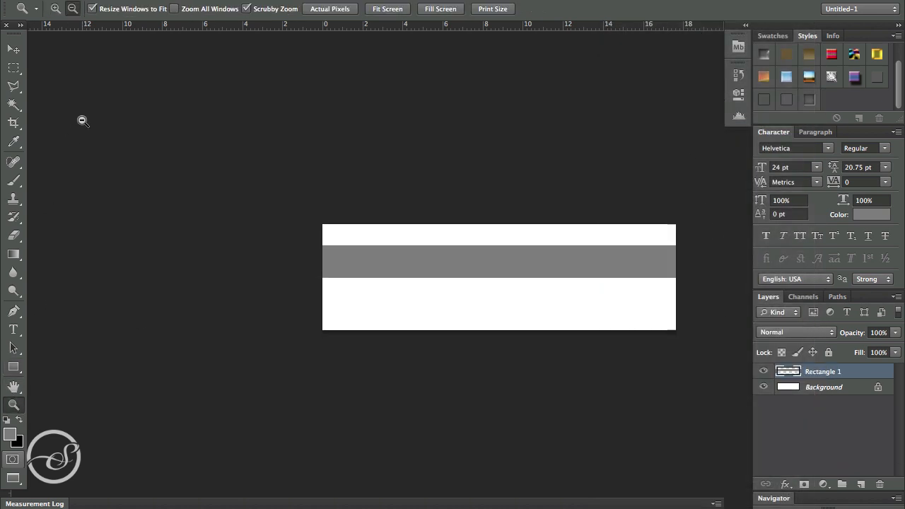
click(529, 296)
click(529, 296)
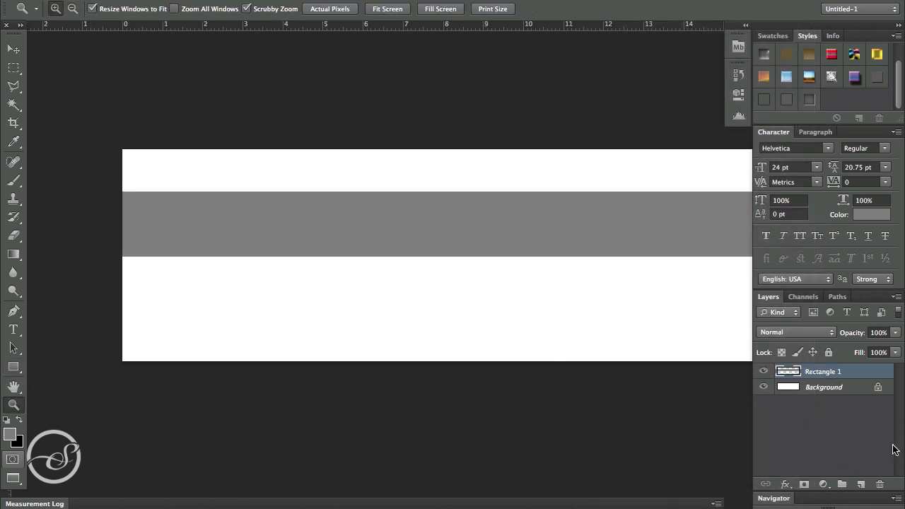
click(785, 484)
click(818, 456)
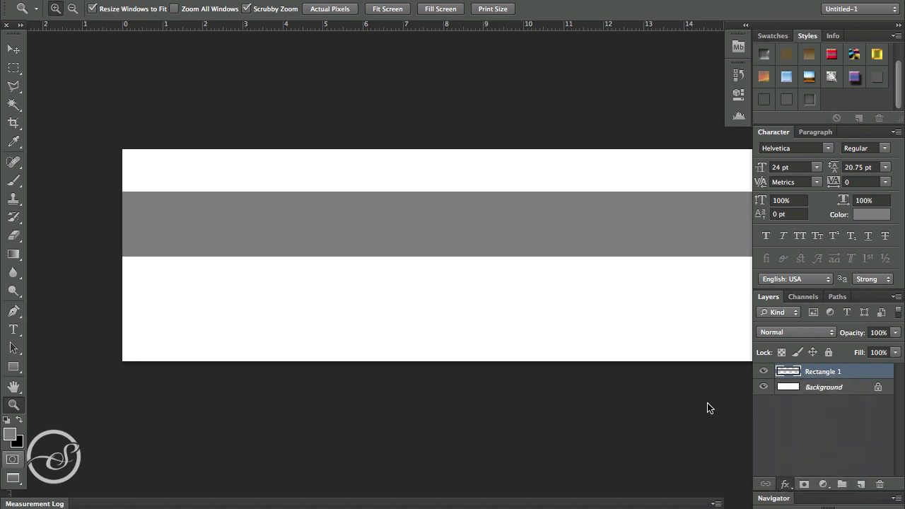
drag(312, 60, 559, 66)
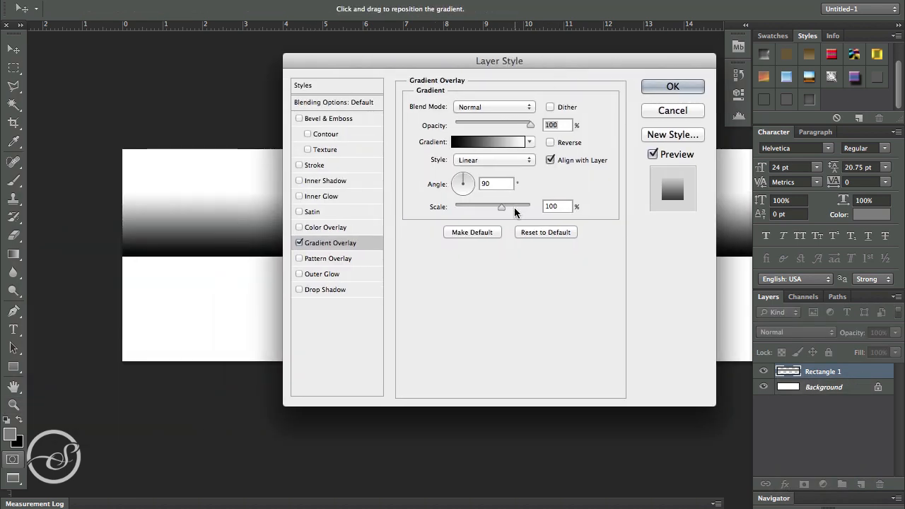
click(672, 110)
key(z)
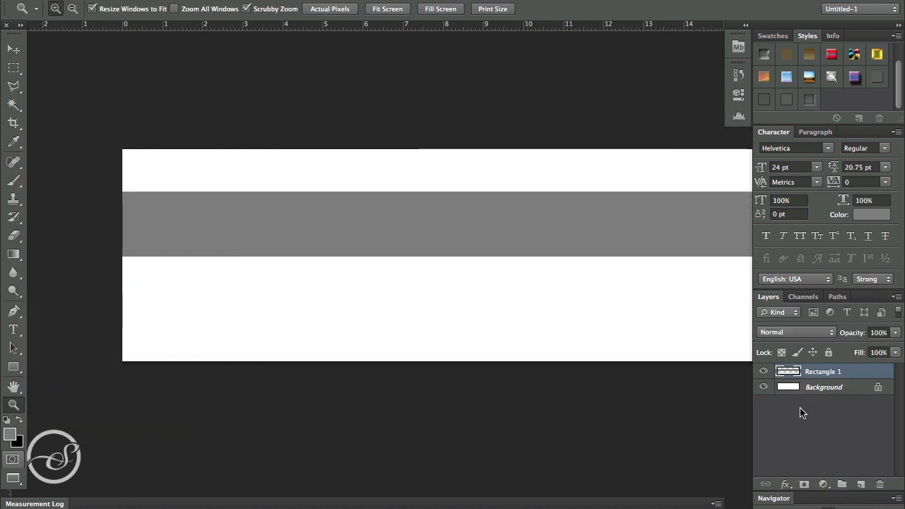
Add a gradient overlay to the grey band with 150% scale and the Overlay blend mode
click(785, 485)
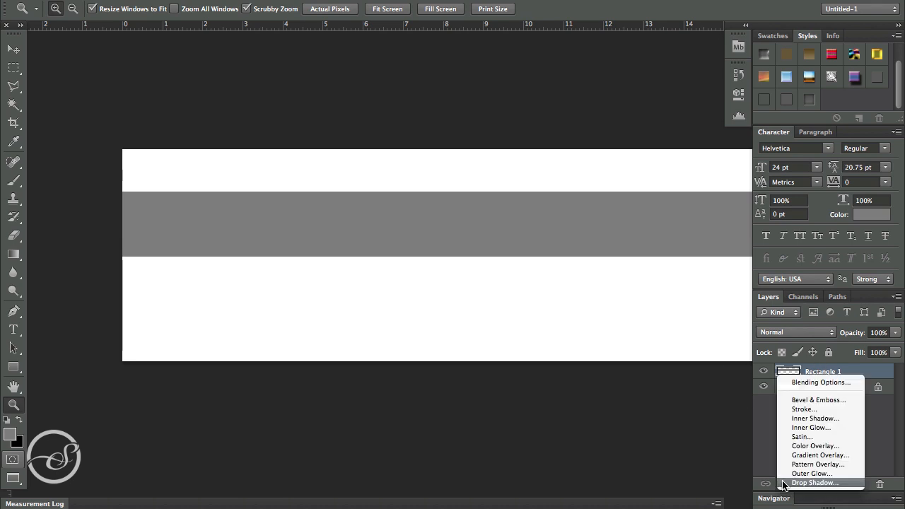
click(817, 456)
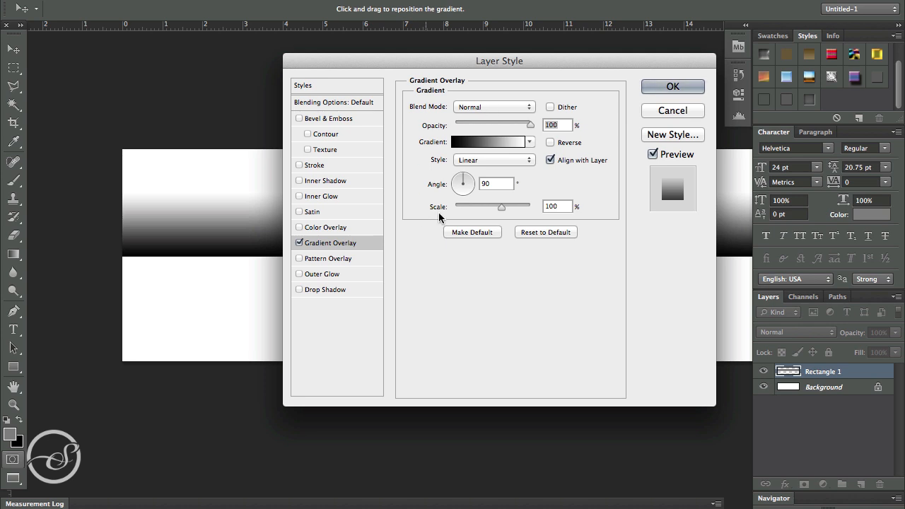
drag(502, 208, 598, 208)
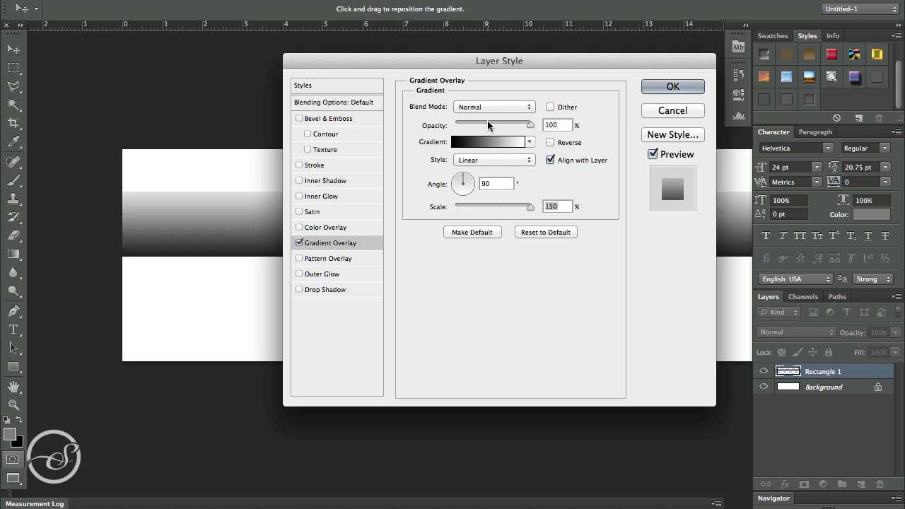
click(488, 107)
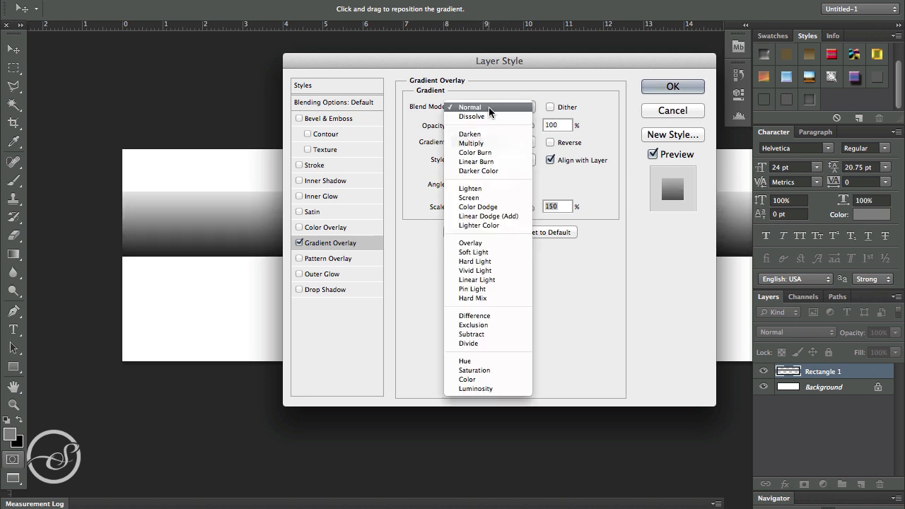
click(485, 240)
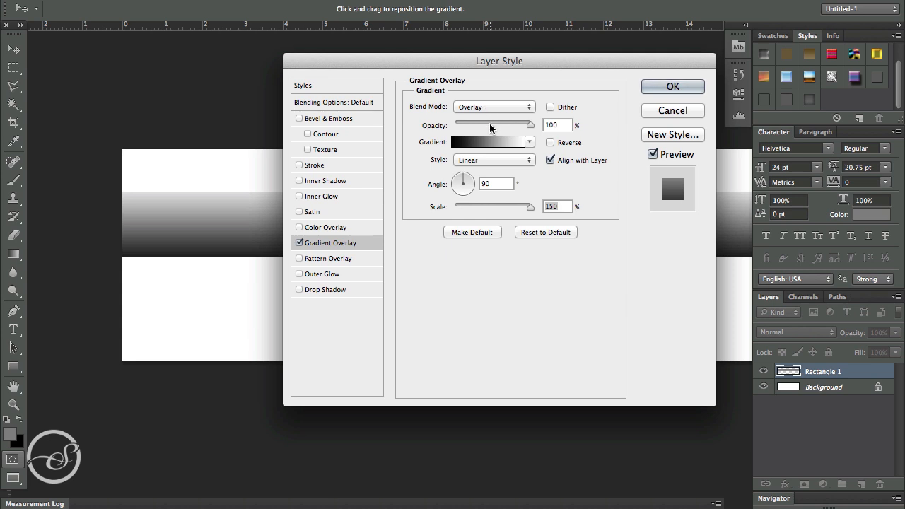
Set the band's gradient overlay opacity to 25% and apply the style
drag(486, 126, 481, 126)
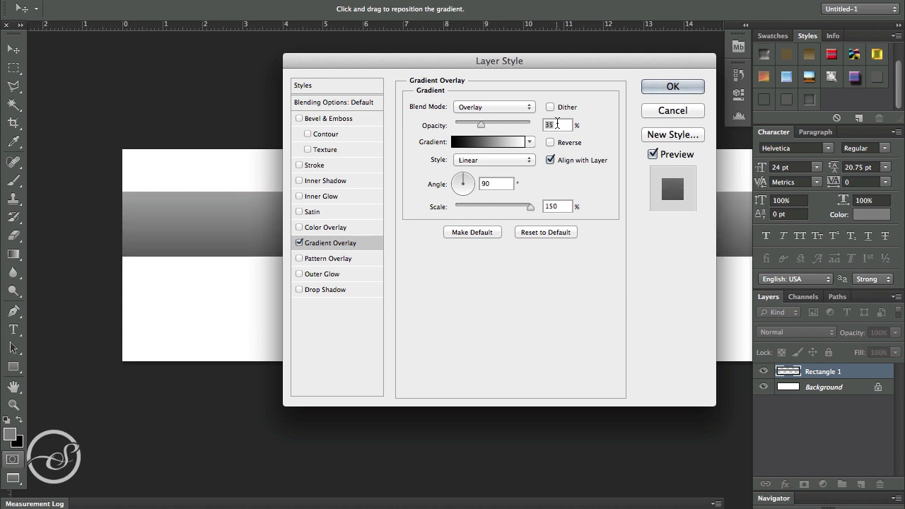
text(20)
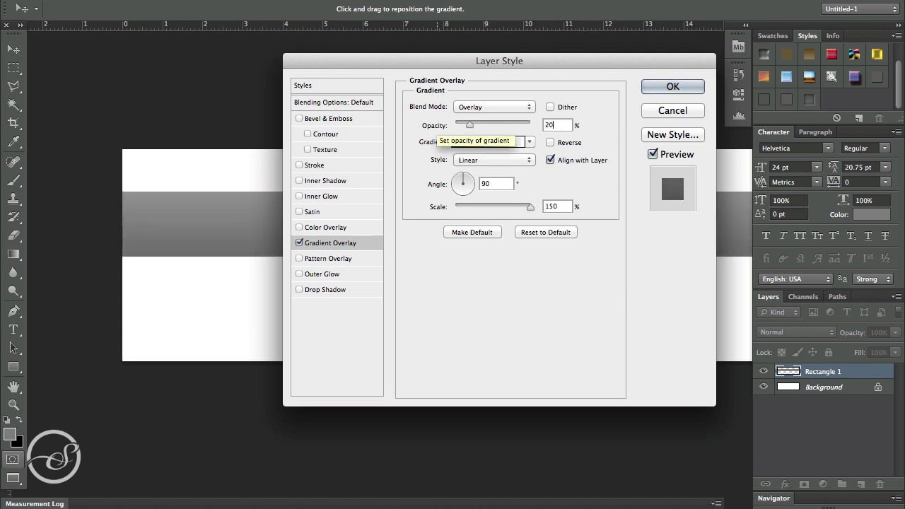
key(BackSpace)
text(5)
click(670, 86)
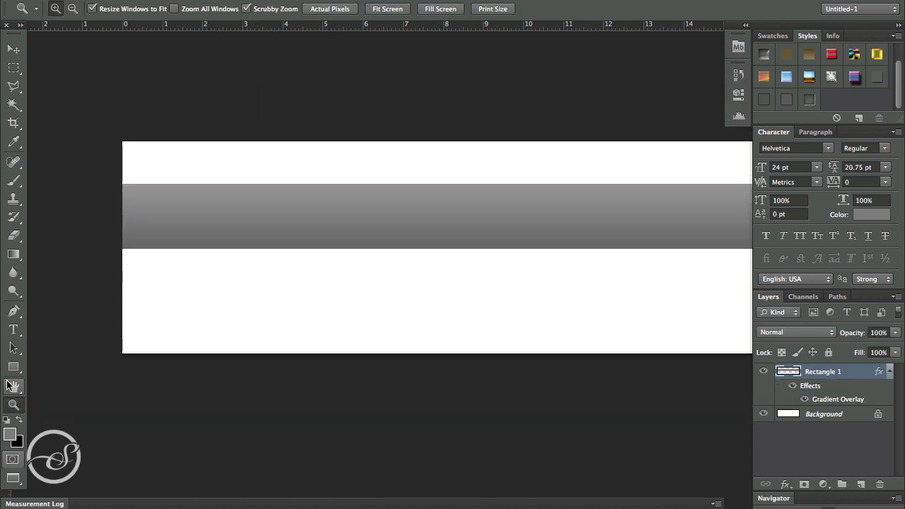
Draw a rounded rectangle with a 2 px radius inside the middle of the grey band and rasterize its layer
click(13, 386)
drag(428, 306, 347, 310)
click(14, 369)
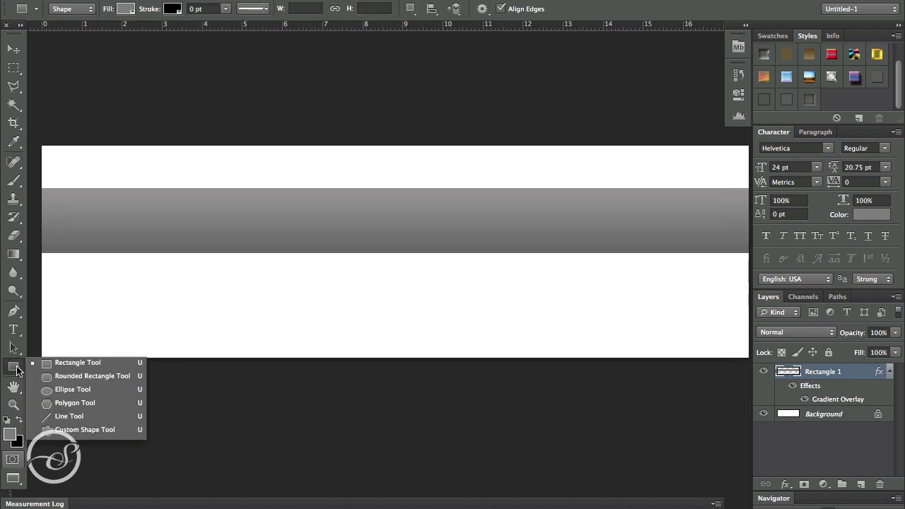
click(108, 376)
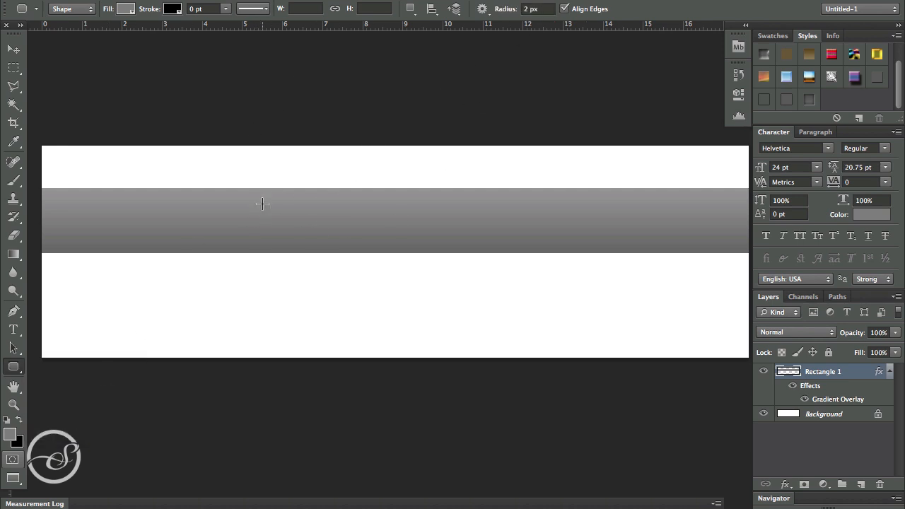
drag(260, 206, 408, 235)
click(14, 49)
right_click(867, 385)
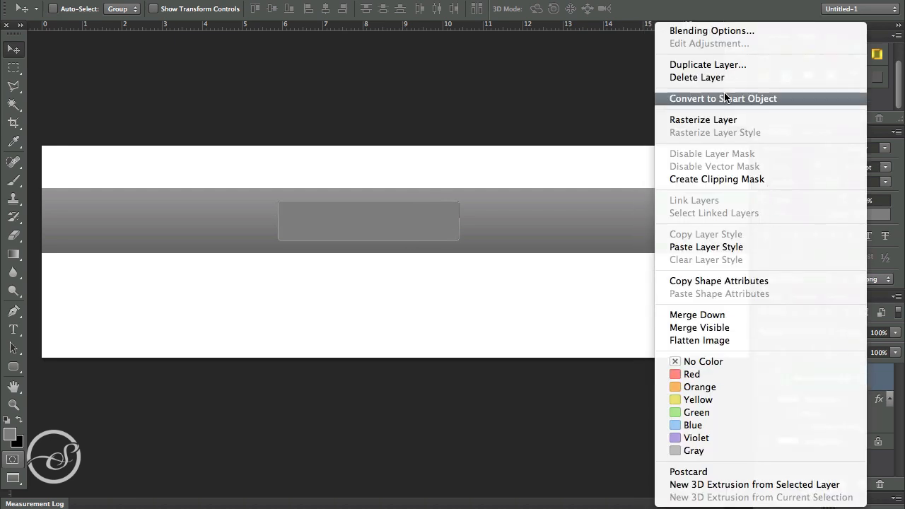
click(724, 121)
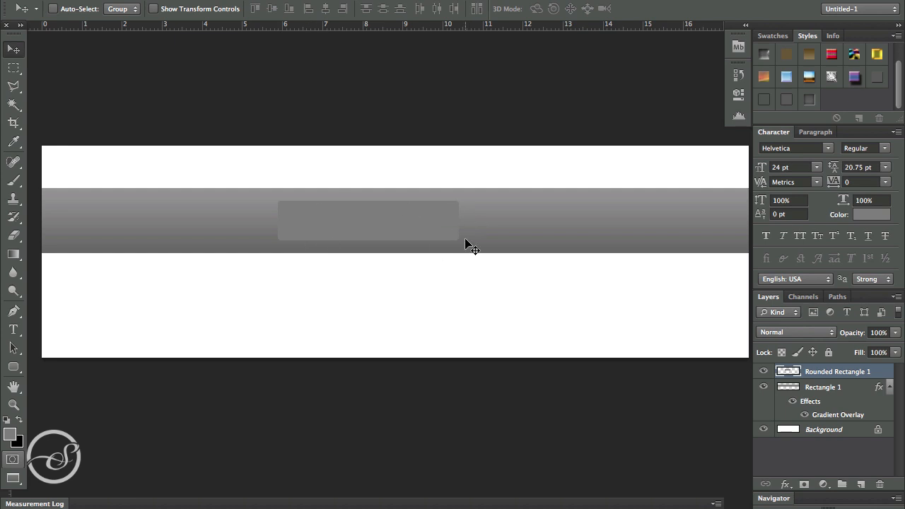
Move the rounded rectangle slightly sideways to centre it along the grey band
drag(469, 232, 478, 232)
drag(323, 216, 329, 217)
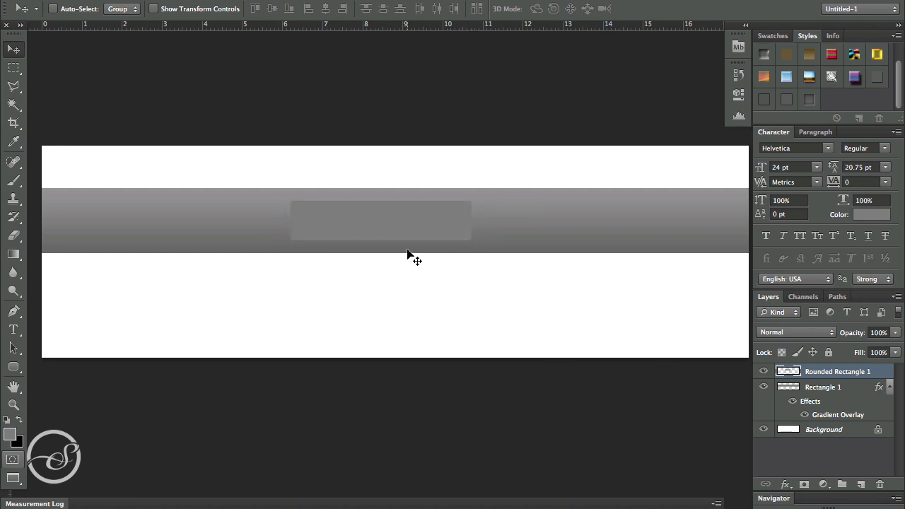
drag(408, 252, 413, 252)
Add a gradient overlay with 150% scale to the rounded rectangle, keeping the button in view beside the dialog
click(786, 485)
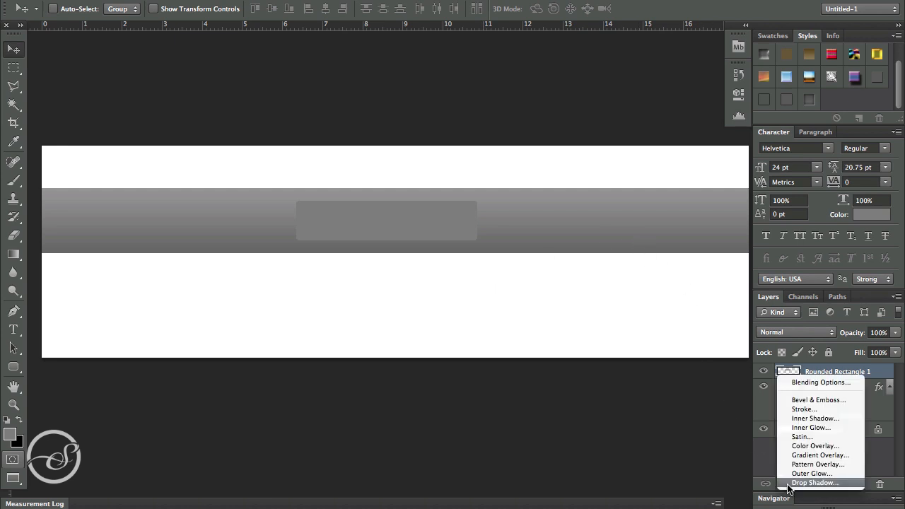
click(824, 455)
drag(467, 14, 649, 50)
drag(658, 54, 658, 56)
drag(696, 195, 781, 196)
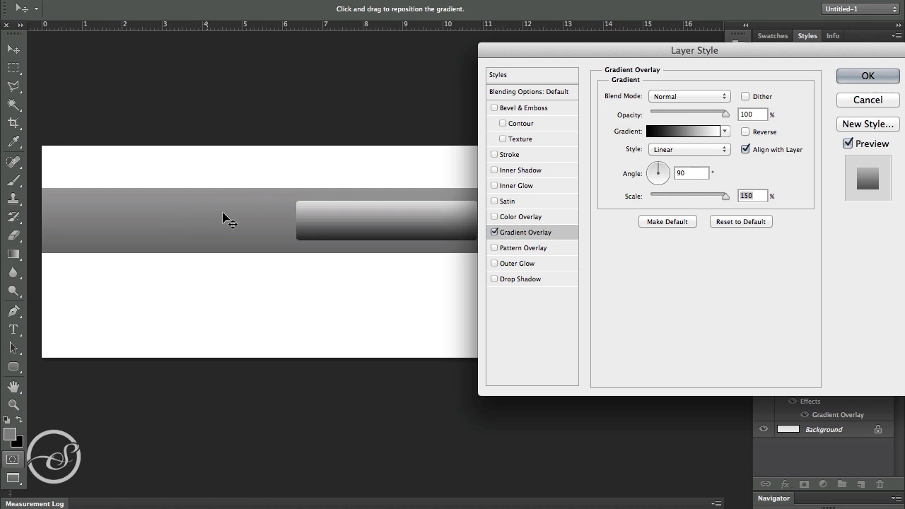
drag(528, 53, 464, 91)
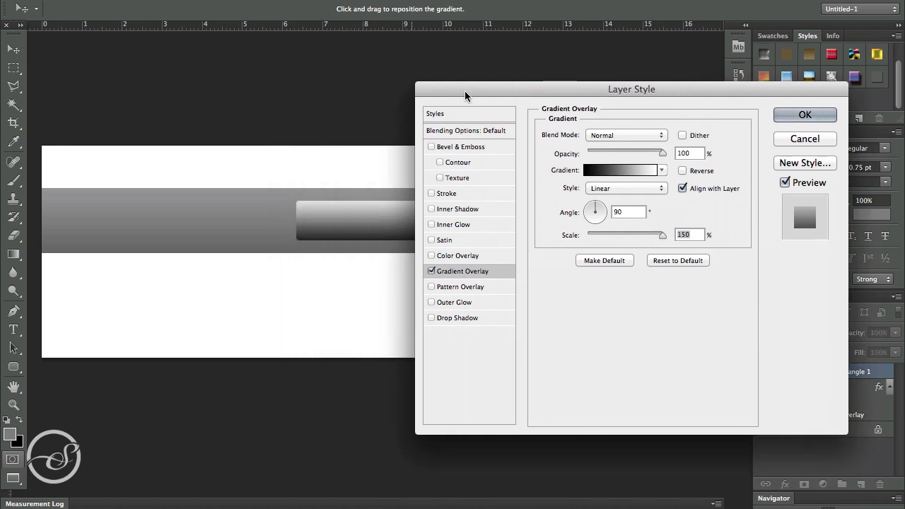
drag(528, 90, 533, 76)
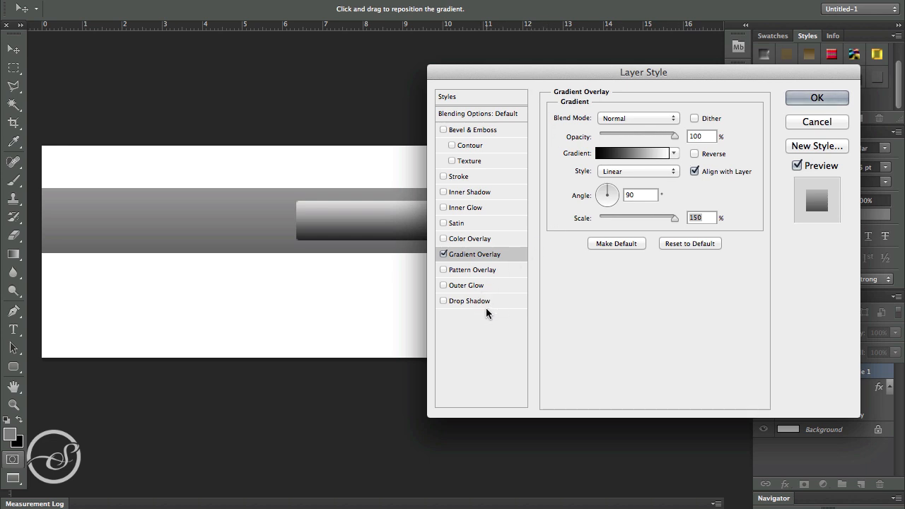
Reverse the button's gradient, blend it with Overlay at 40% opacity, and apply the style
click(694, 154)
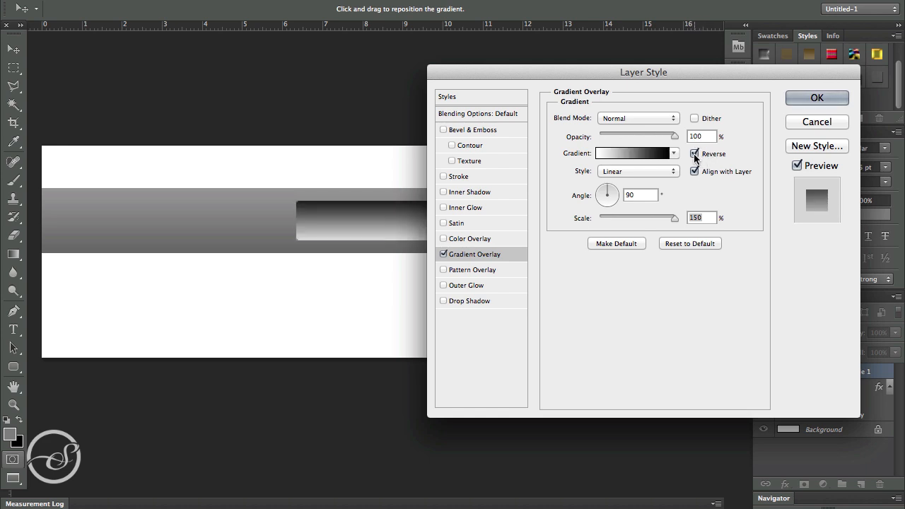
drag(643, 73, 663, 86)
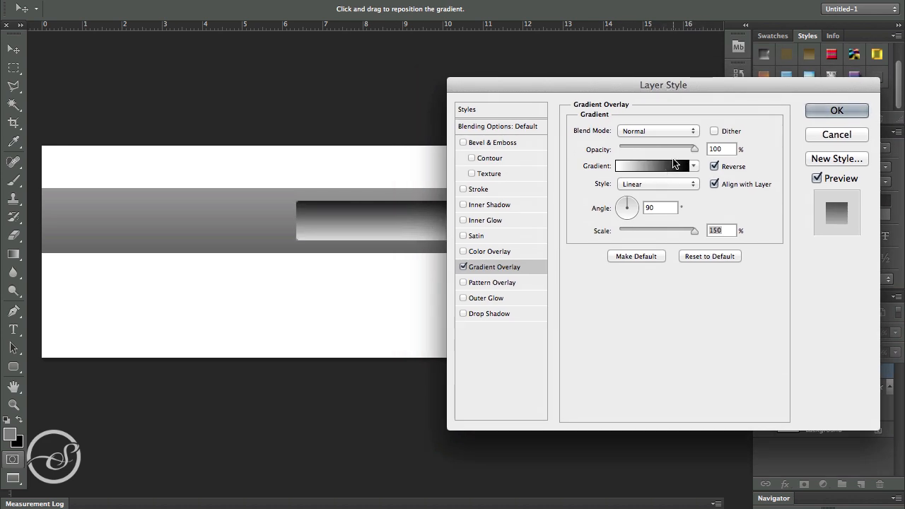
click(675, 133)
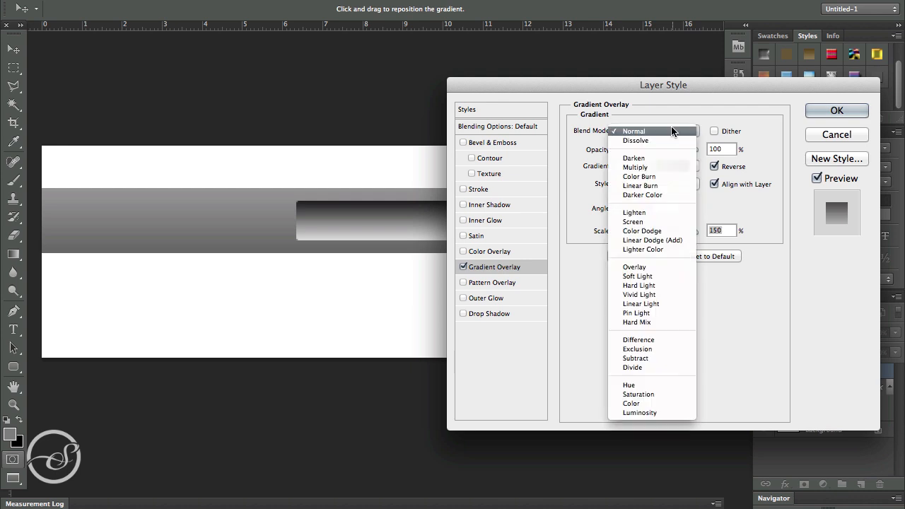
click(647, 267)
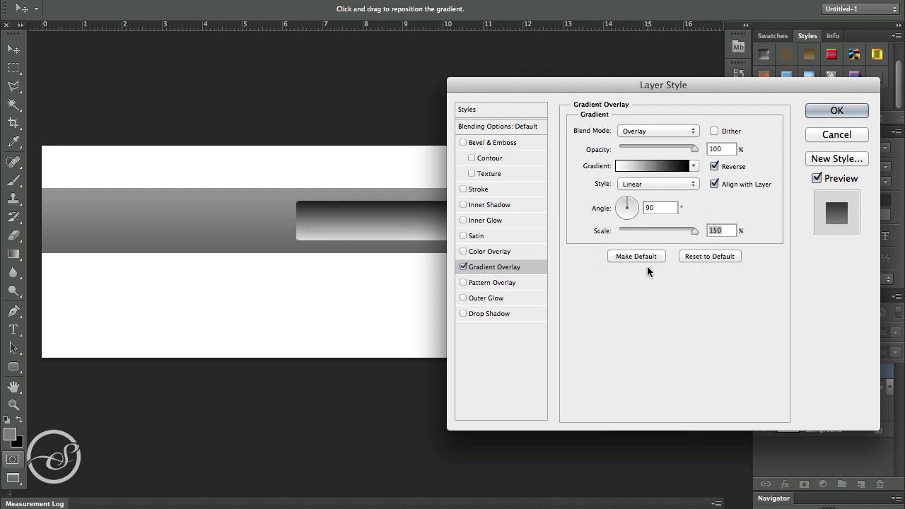
click(638, 146)
drag(639, 147, 650, 146)
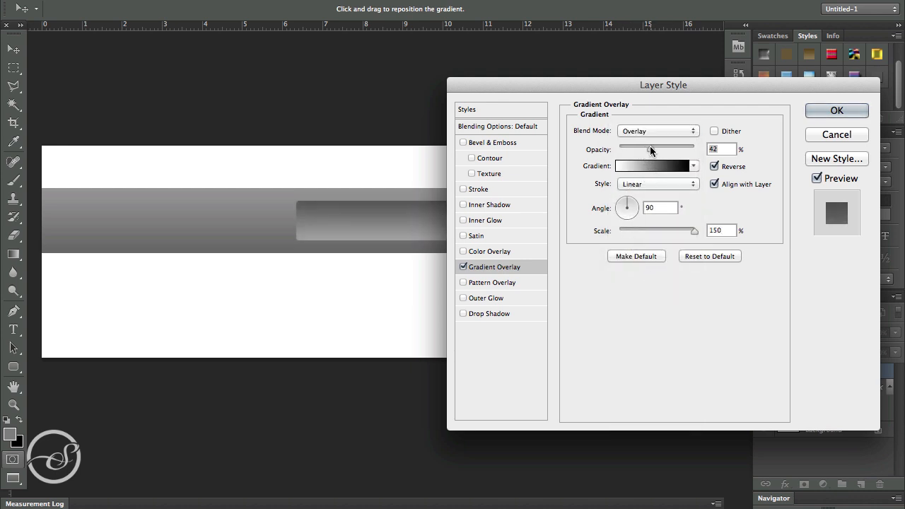
text(40)
click(812, 111)
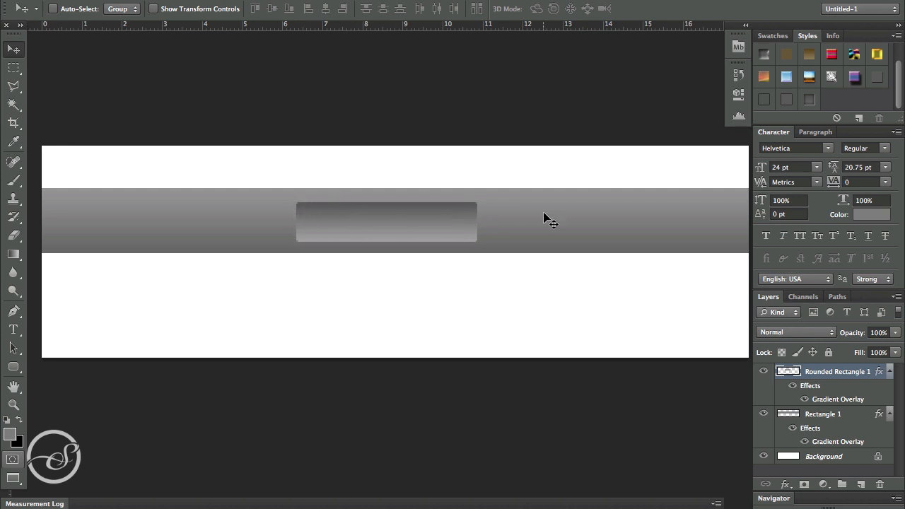
Reopen the rounded rectangle's layer effects and enable a drop shadow
scroll(548, 228, down, 1)
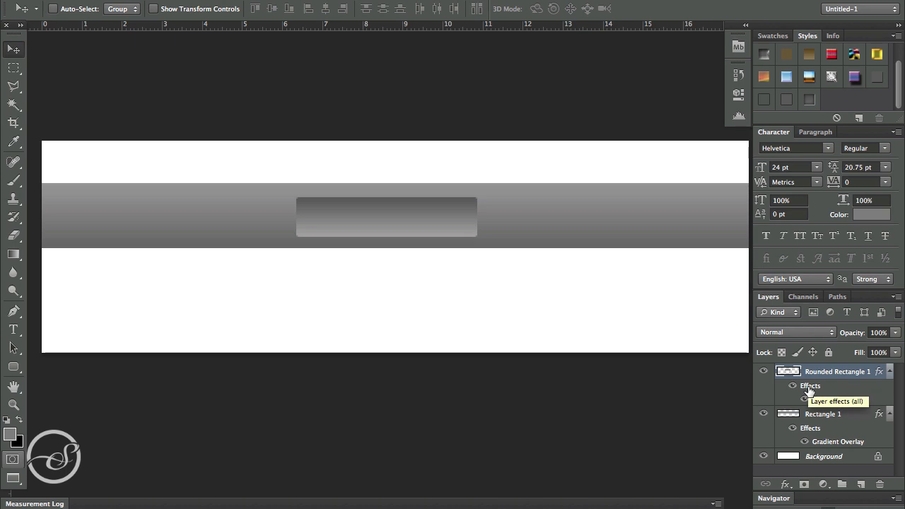
click(784, 484)
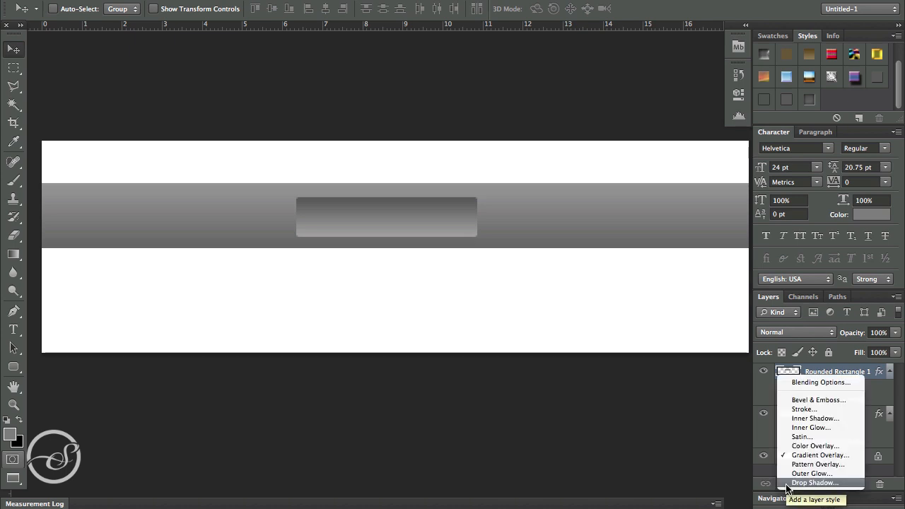
click(729, 434)
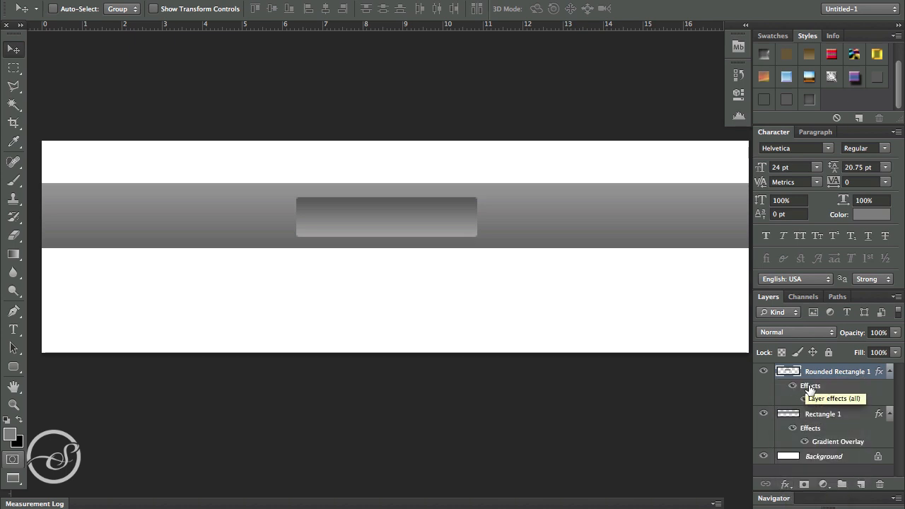
double_click(808, 388)
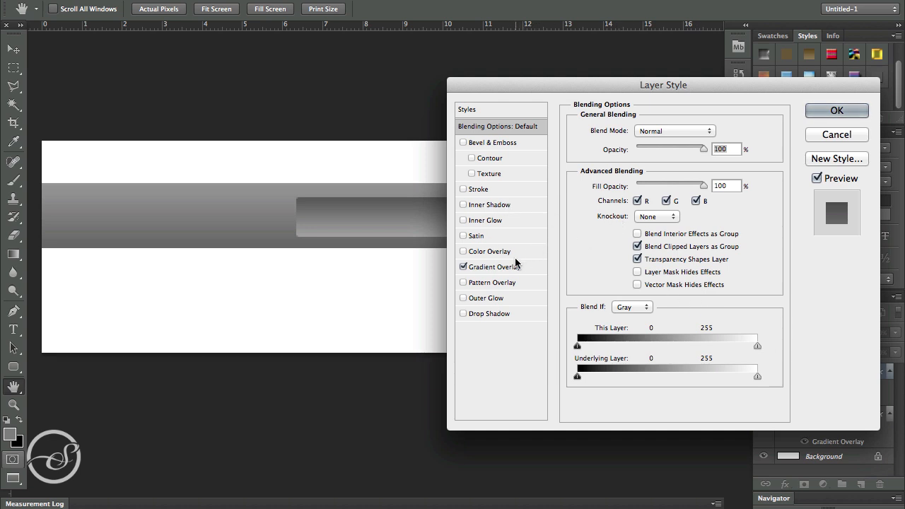
click(463, 314)
click(484, 314)
key(super+minus)
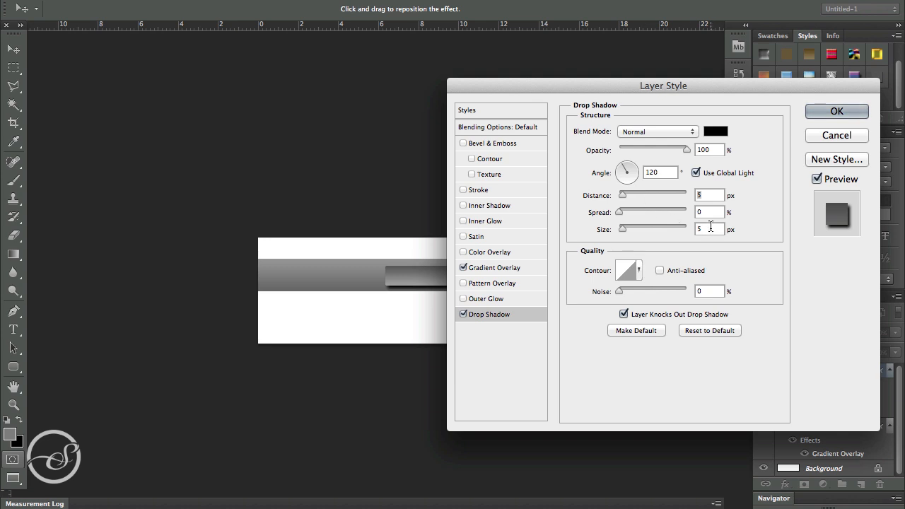
Set the drop shadow's distance to 1 px, its size to 0 px and its angle to 90°
text(1)
text(0)
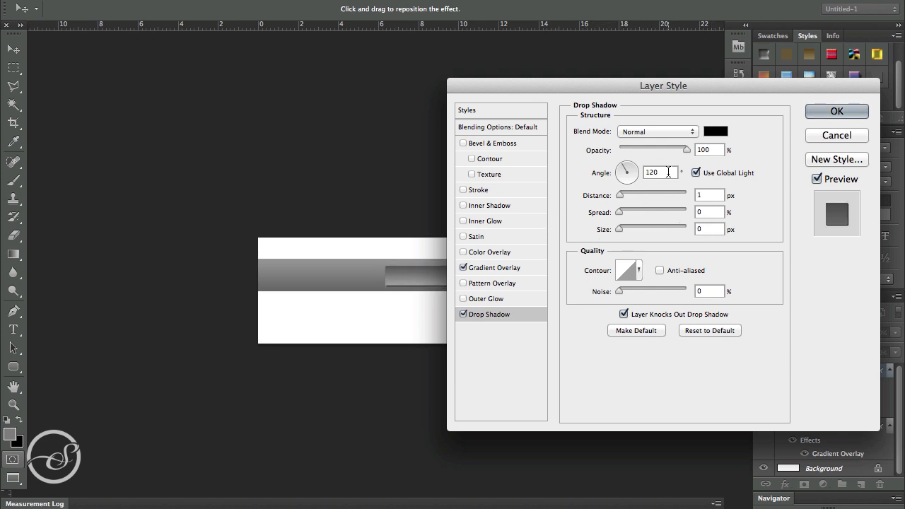
drag(668, 171, 521, 172)
drag(696, 196, 681, 224)
click(721, 196)
drag(668, 172, 553, 194)
text(90)
Change the drop shadow's colour to white (ffffff)
drag(568, 87, 577, 115)
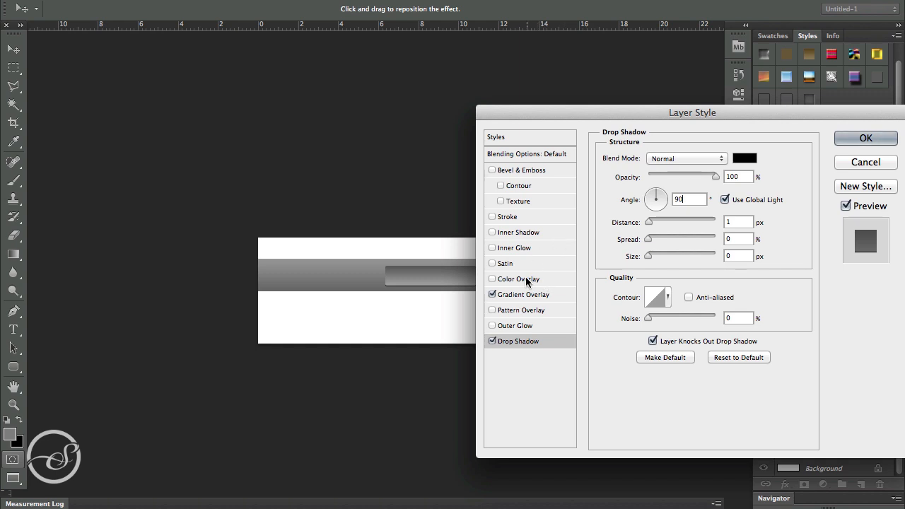
click(740, 161)
drag(578, 192, 414, 96)
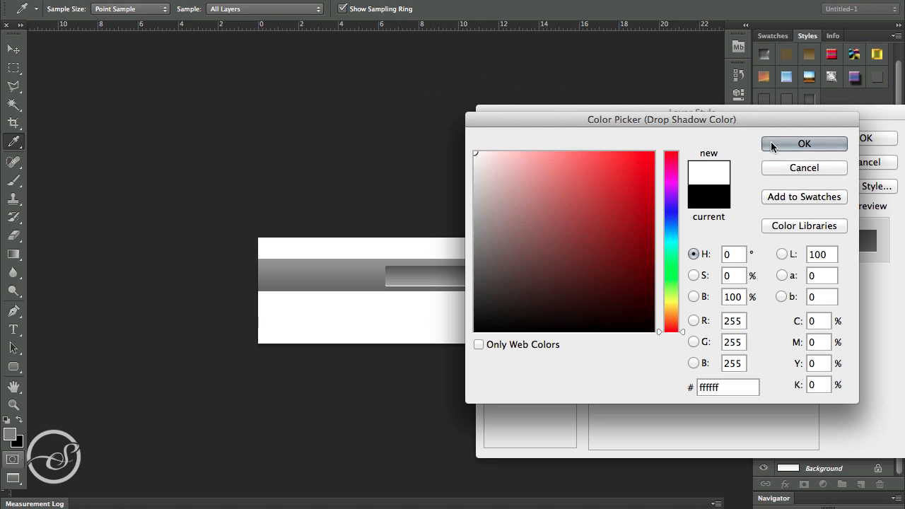
click(804, 143)
Set the drop shadow's opacity to 70% and apply the layer style
drag(703, 175, 733, 176)
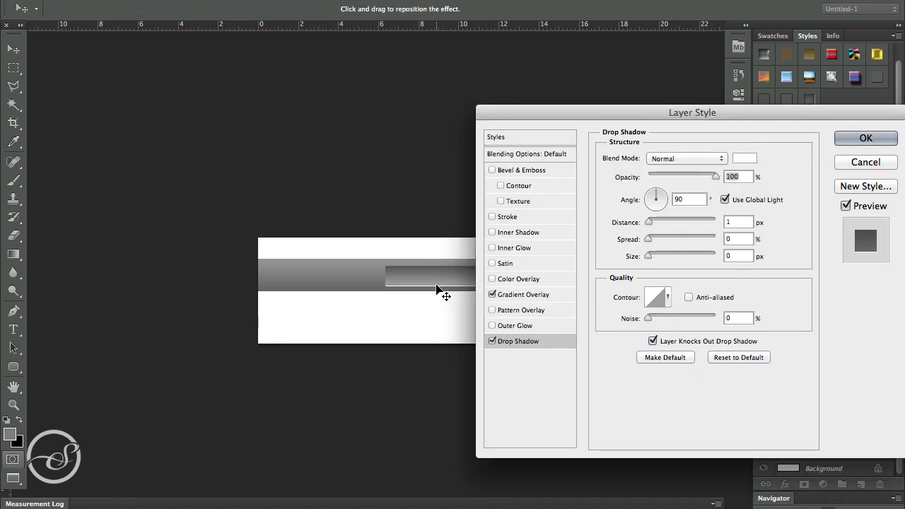
drag(689, 108, 670, 91)
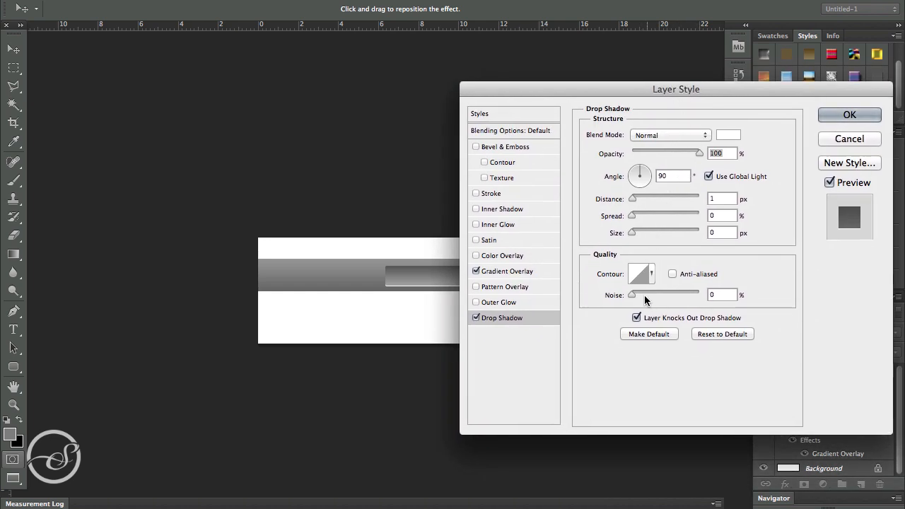
drag(698, 152, 677, 153)
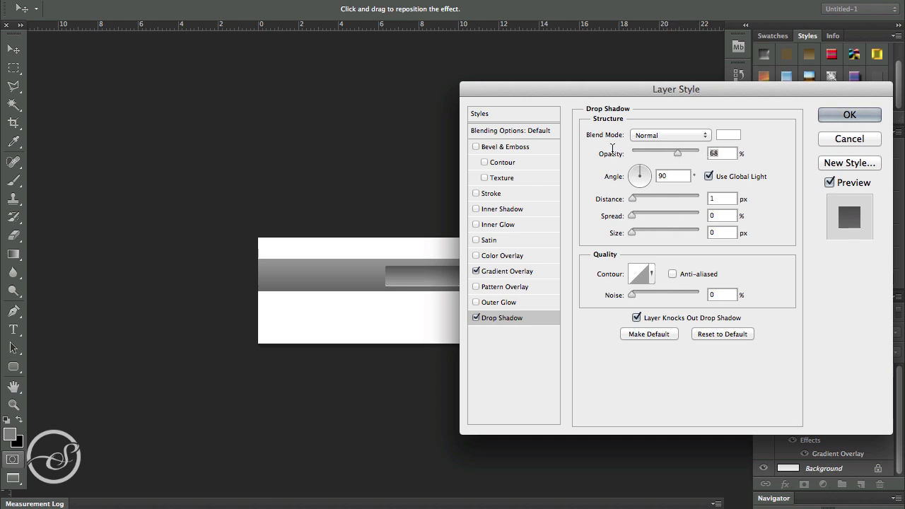
text(70)
key(Return)
key(z)
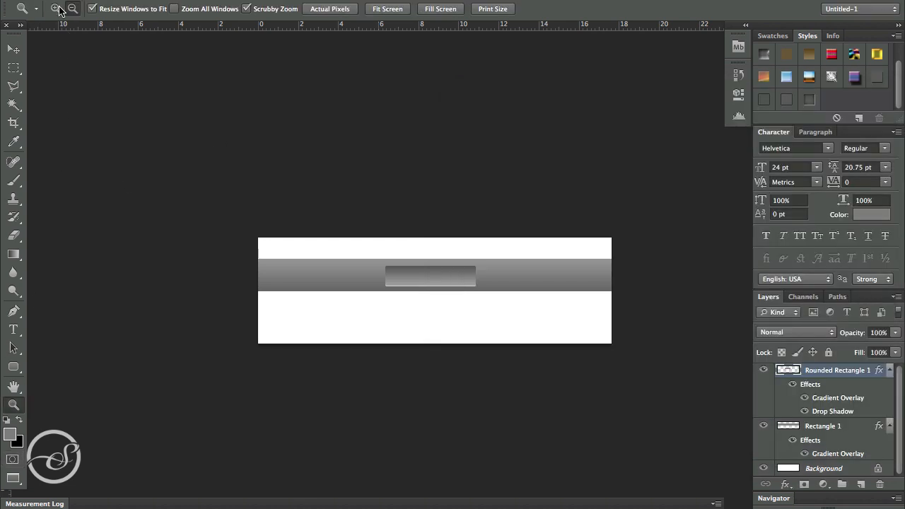
Add an inner glow to the rounded rectangle and set its blend mode to Hard Light
click(56, 9)
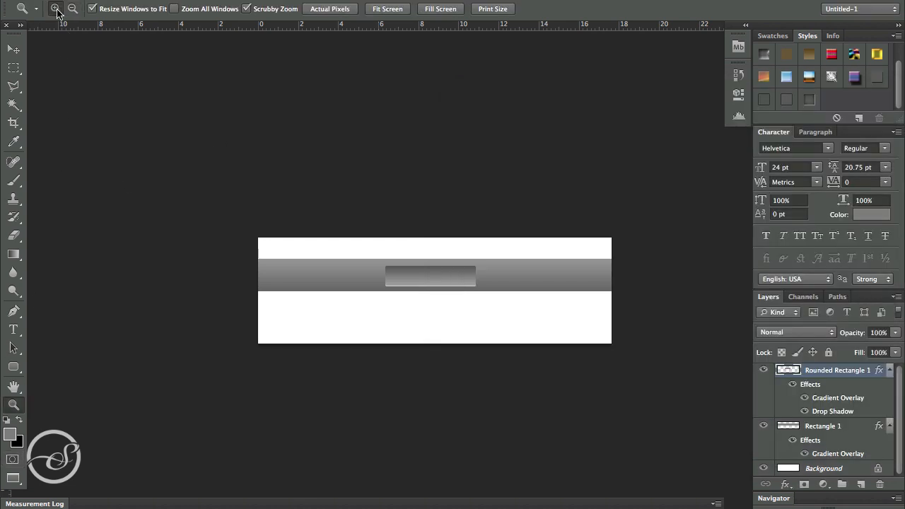
double_click(811, 391)
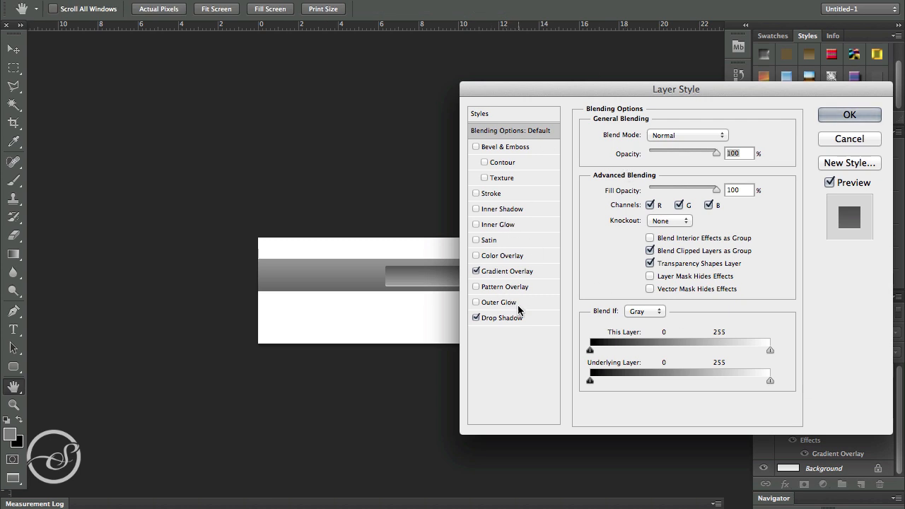
click(495, 224)
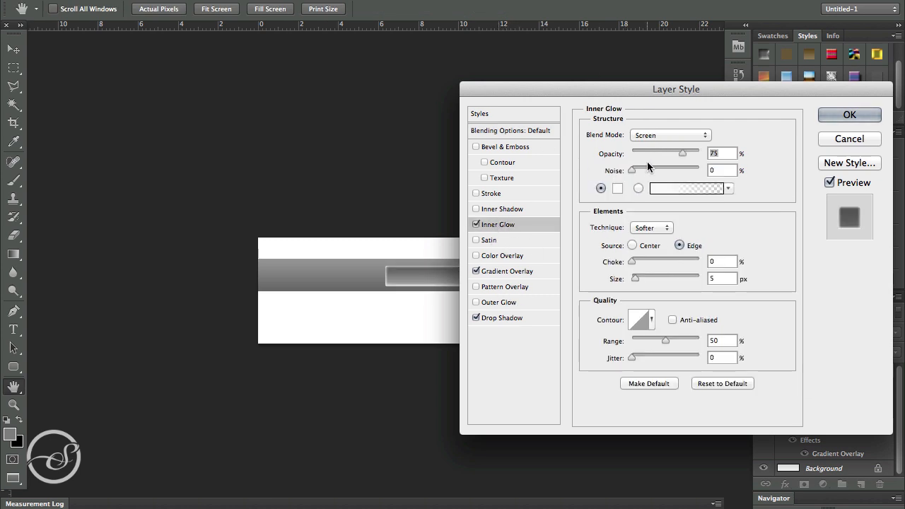
click(670, 135)
click(668, 205)
click(617, 188)
drag(588, 239, 329, 417)
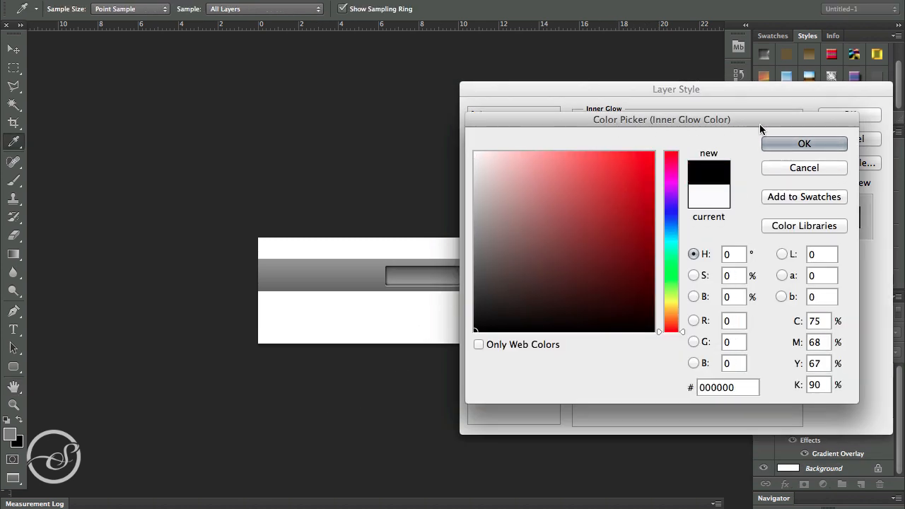
click(775, 171)
click(667, 133)
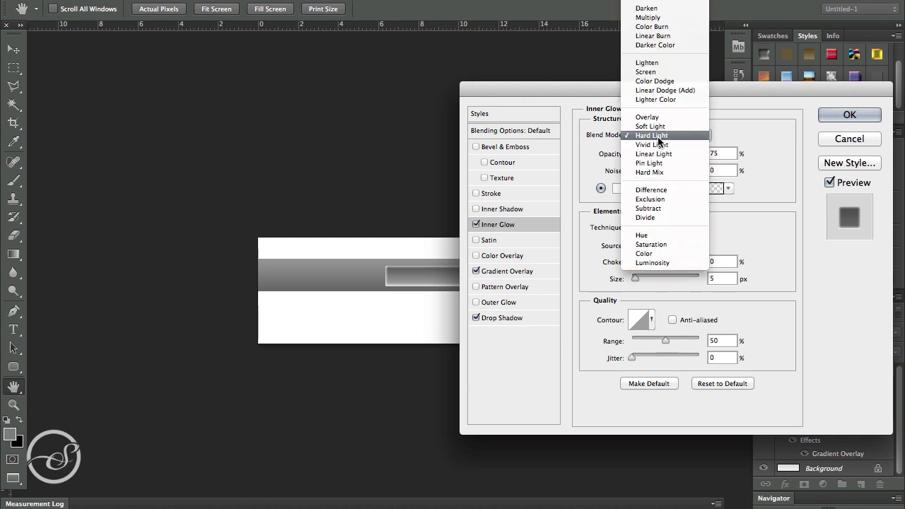
click(658, 137)
Change the inner glow's colour to black (000000)
click(617, 188)
drag(613, 192, 375, 367)
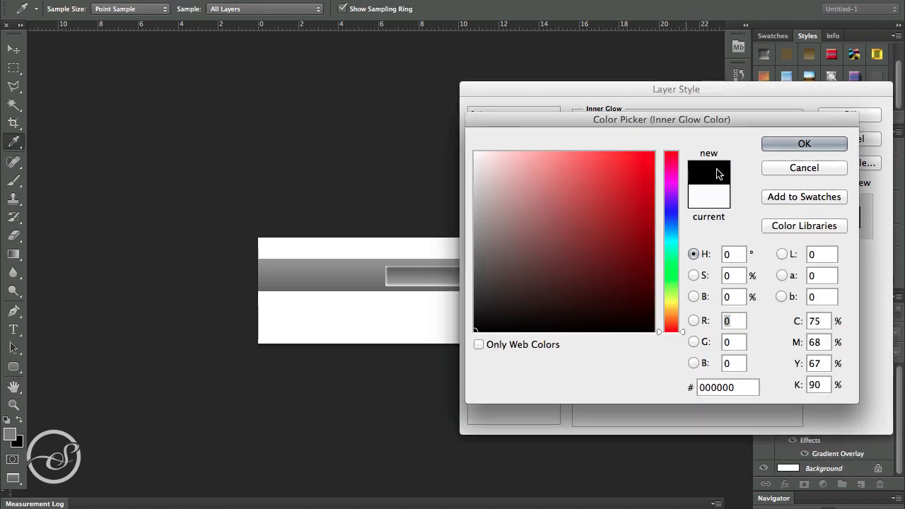
click(803, 144)
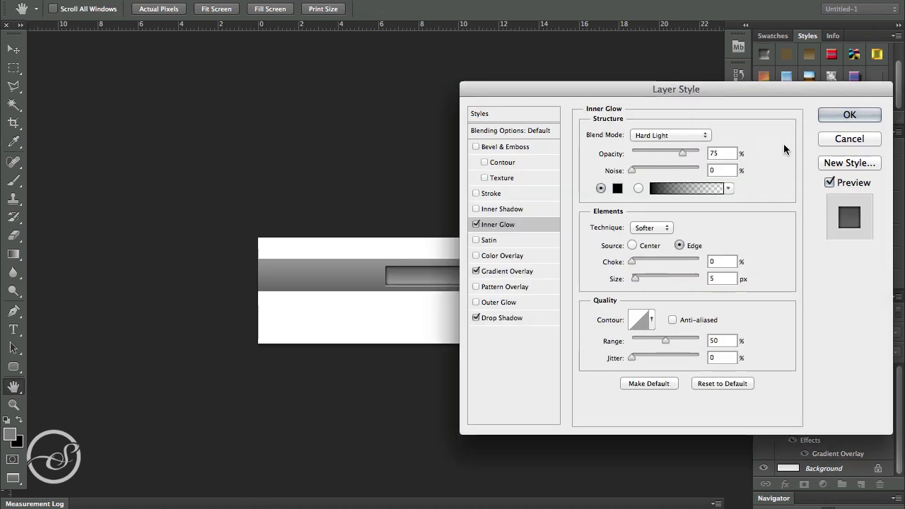
Set the inner glow's opacity to 50% and apply the layer style
drag(717, 89, 768, 318)
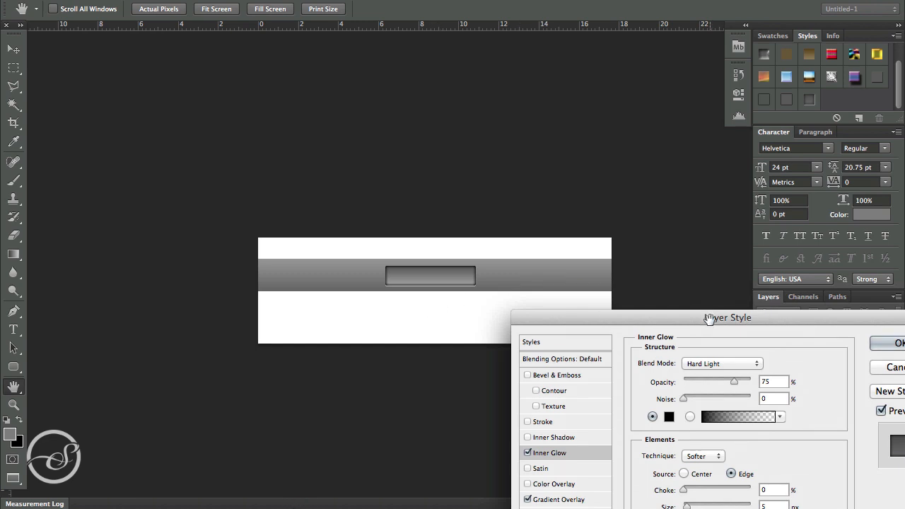
drag(708, 318, 679, 72)
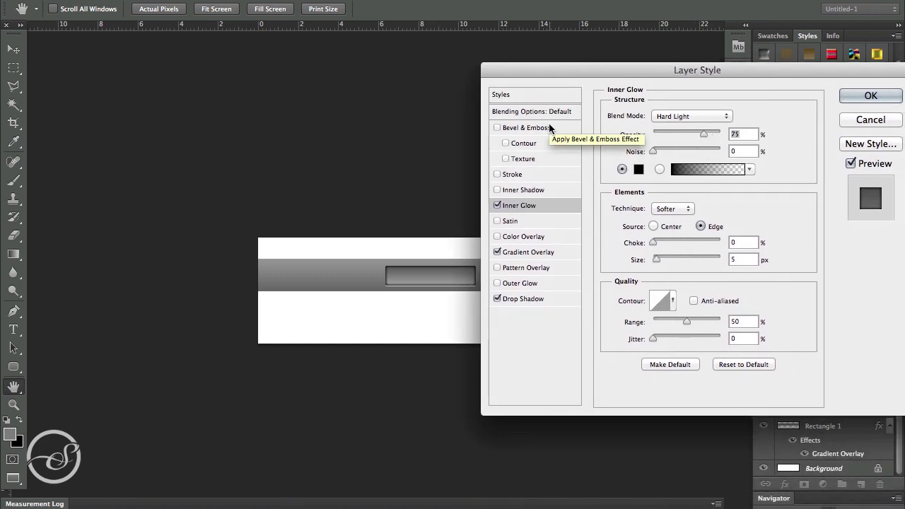
text(40)
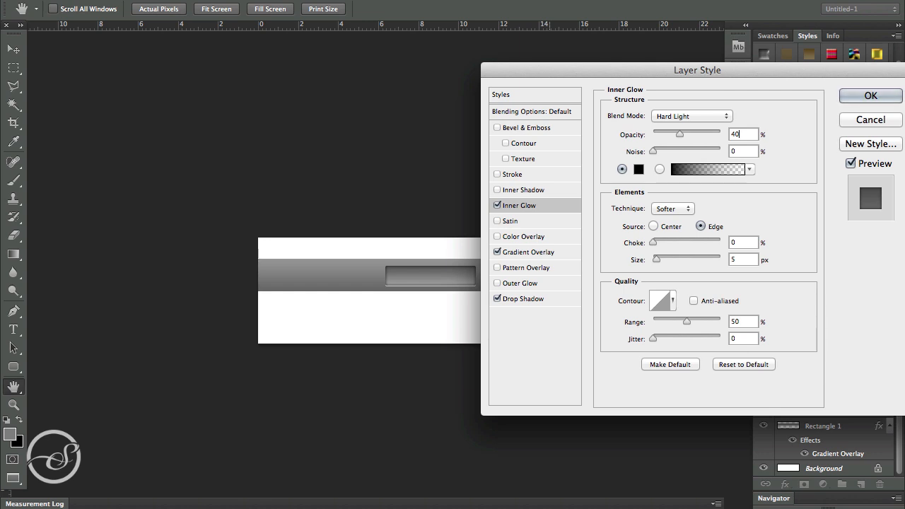
key(BackSpace)
key(BackSpace)
text(50)
drag(770, 73, 591, 93)
click(732, 113)
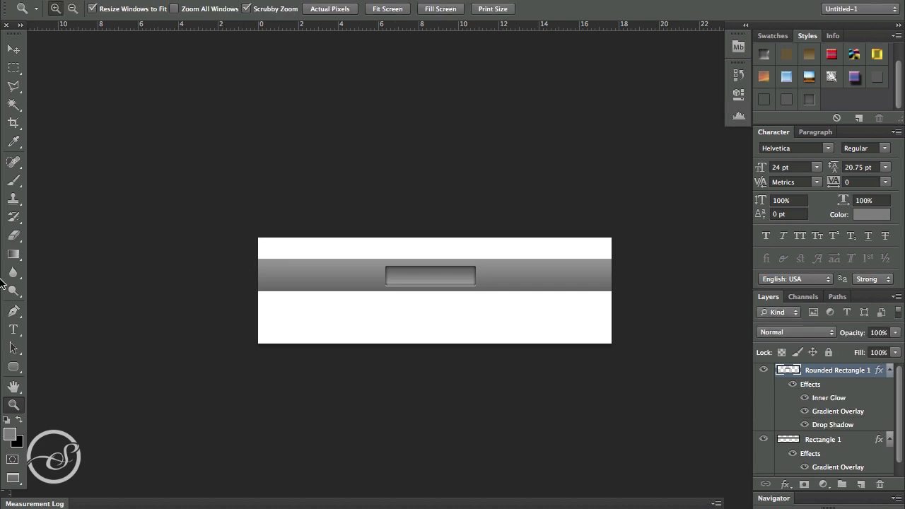
Add the text BUTTON inside the rounded rectangle on the grey bar
click(433, 275)
click(442, 265)
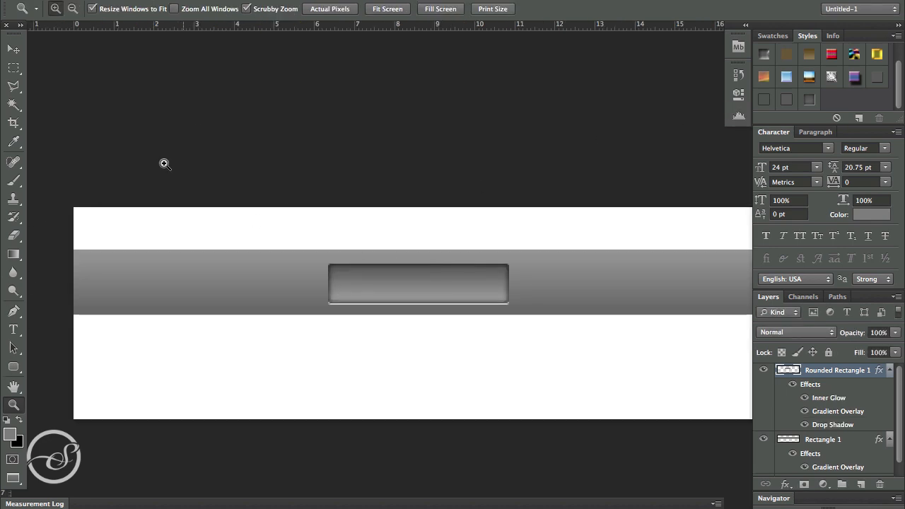
click(75, 10)
click(280, 261)
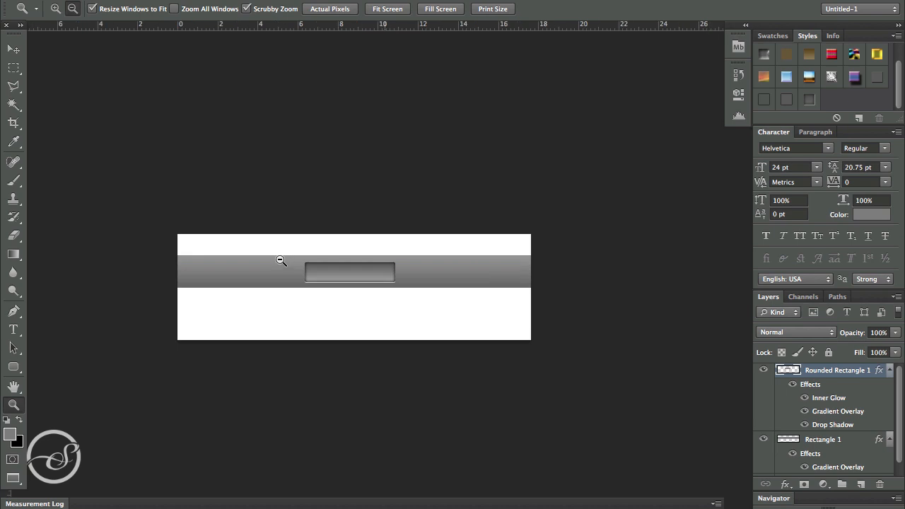
click(12, 388)
drag(255, 330, 293, 329)
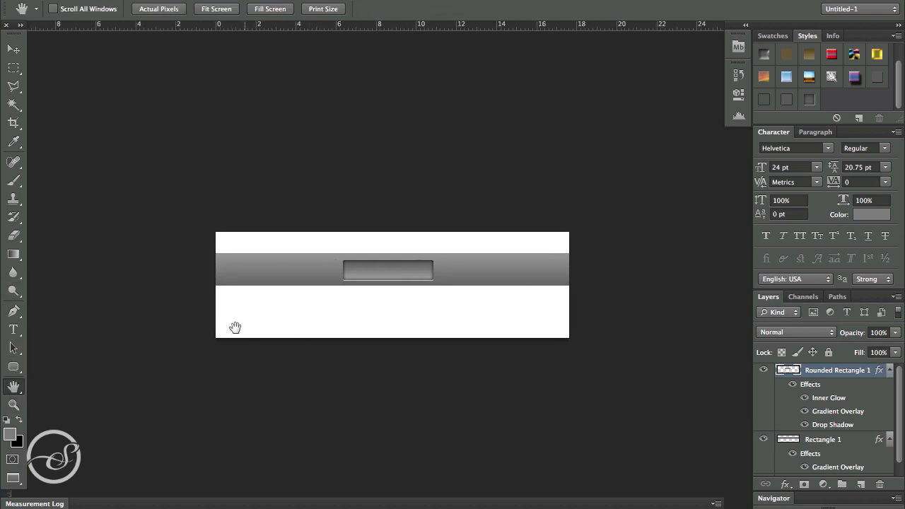
click(13, 329)
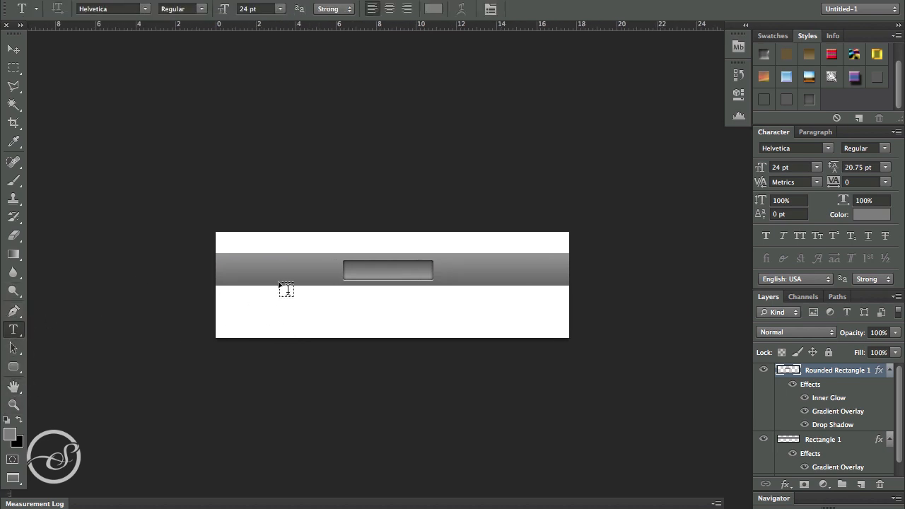
click(364, 271)
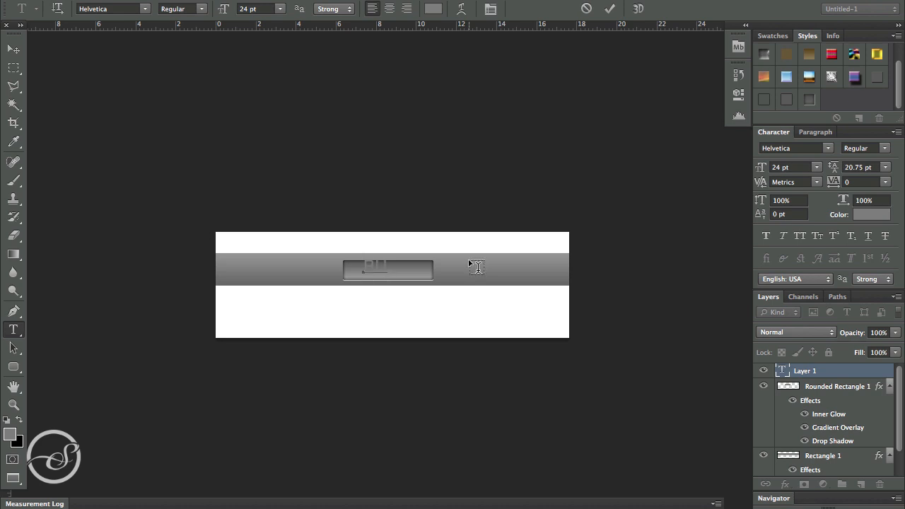
text(BUTTON)
Change the colour of the whole BUTTON text to white
key(super+a)
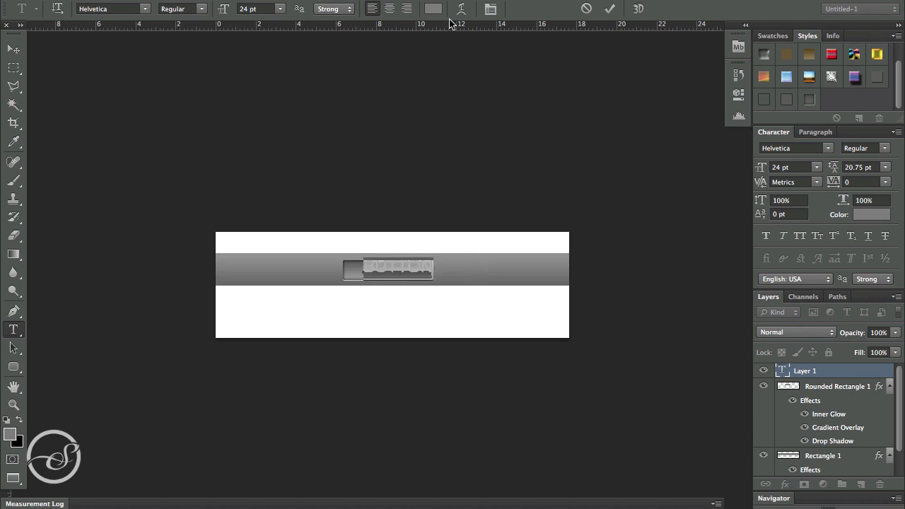
click(433, 9)
drag(475, 170, 353, 57)
click(804, 143)
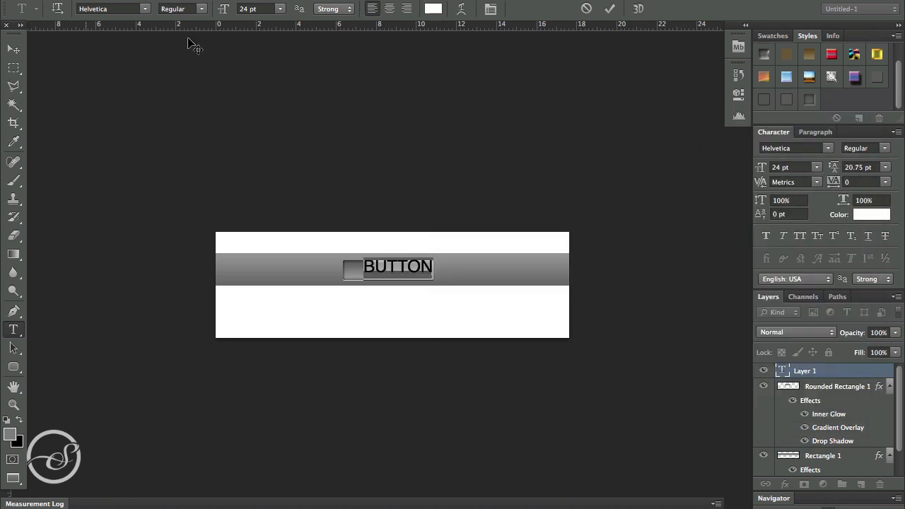
Set the BUTTON text's font size to 14 pt
click(280, 10)
click(260, 77)
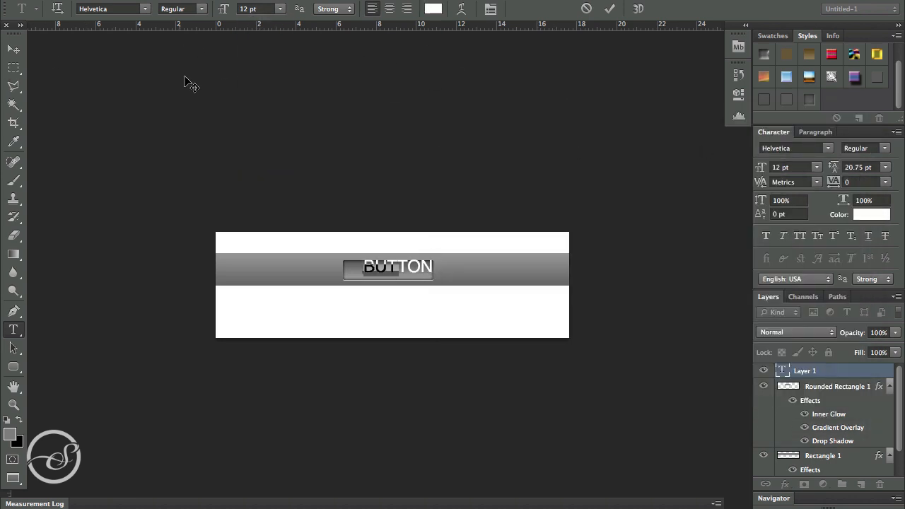
click(280, 9)
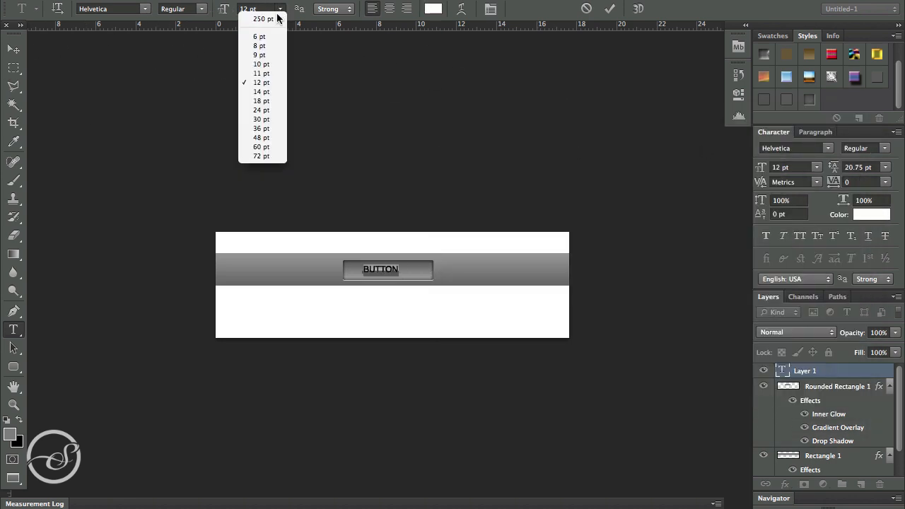
click(258, 91)
Nudge the BUTTON text until it sits centred in the rounded rectangle
click(13, 49)
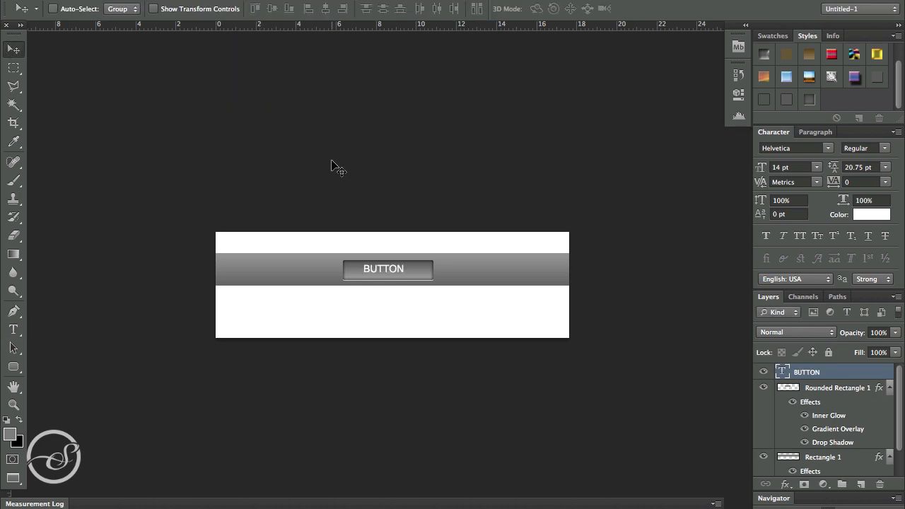
key(Right)
key(Right)
key(Right)
key(Right)
key(Down)
key(Down)
key(Right)
key(Up)
key(Down)
key(Right)
key(Up)
key(Left)
key(Down)
key(Up)
Add a gradient overlay to the BUTTON text with a scale of 150% and an opacity of 40%
click(785, 484)
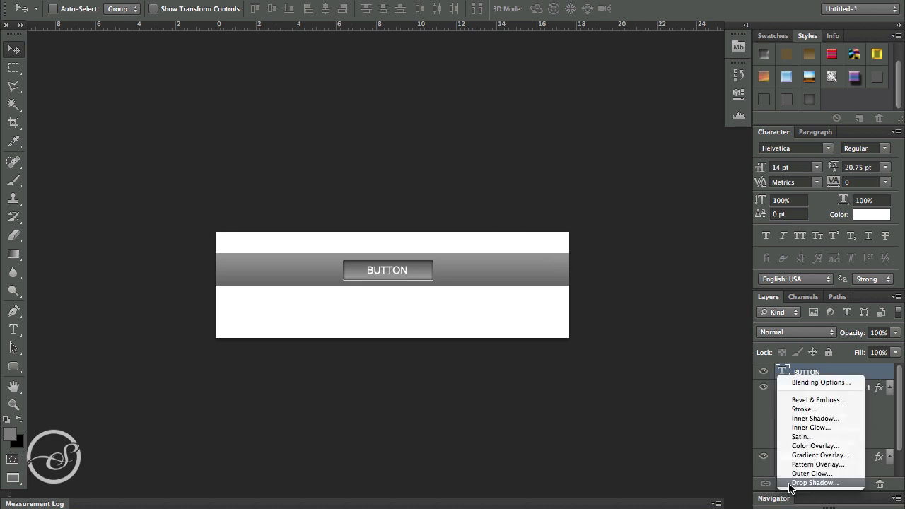
click(665, 427)
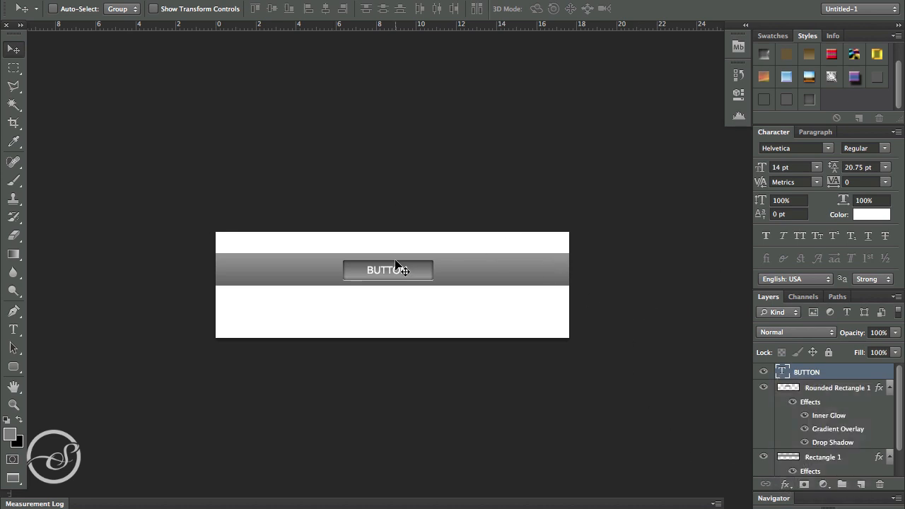
click(785, 484)
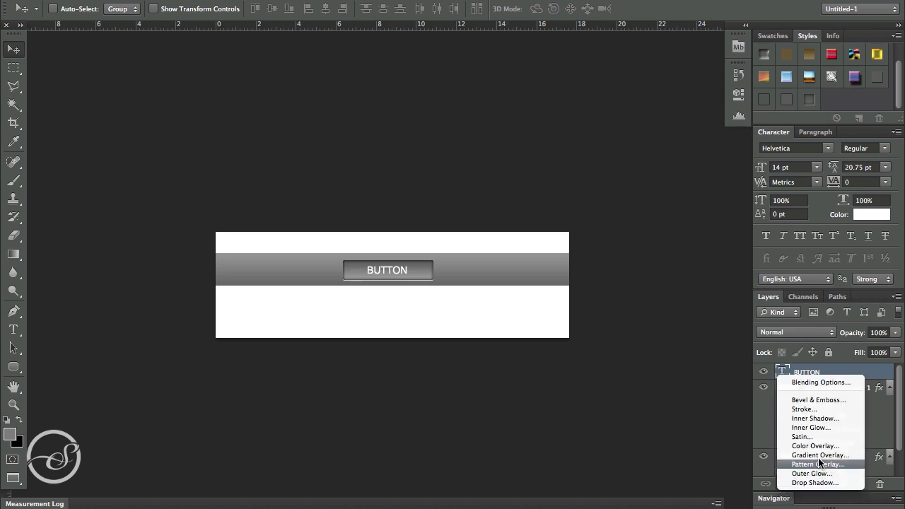
double_click(808, 462)
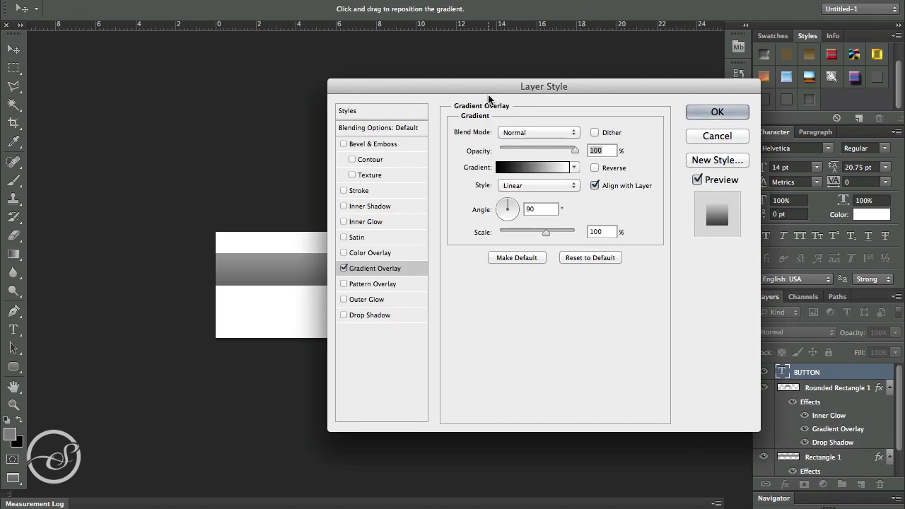
drag(489, 83, 738, 83)
drag(776, 228, 855, 229)
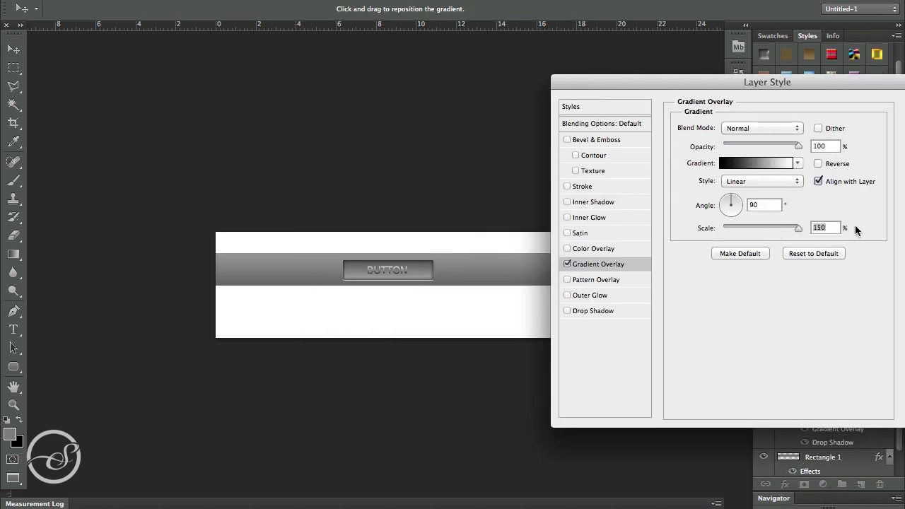
click(838, 146)
text(40)
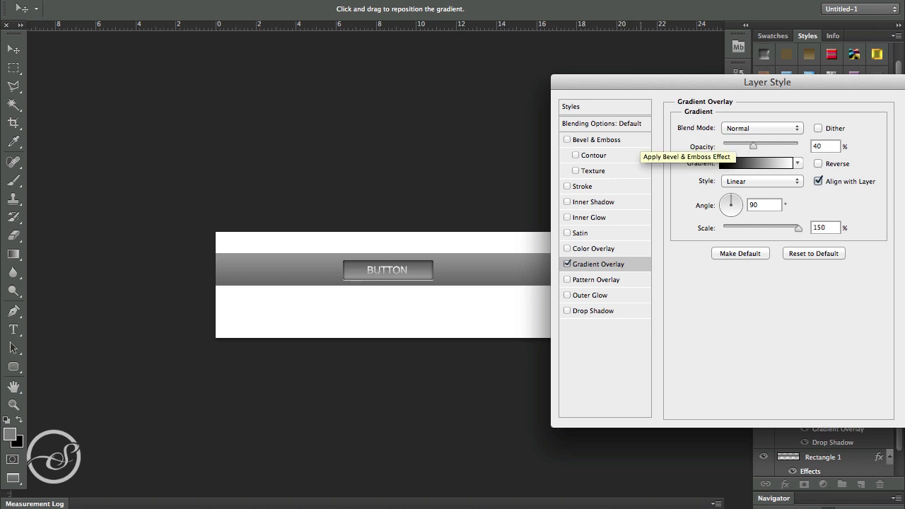
Enable a drop shadow on the BUTTON text and set its blend mode to Normal
drag(693, 80, 613, 51)
click(520, 279)
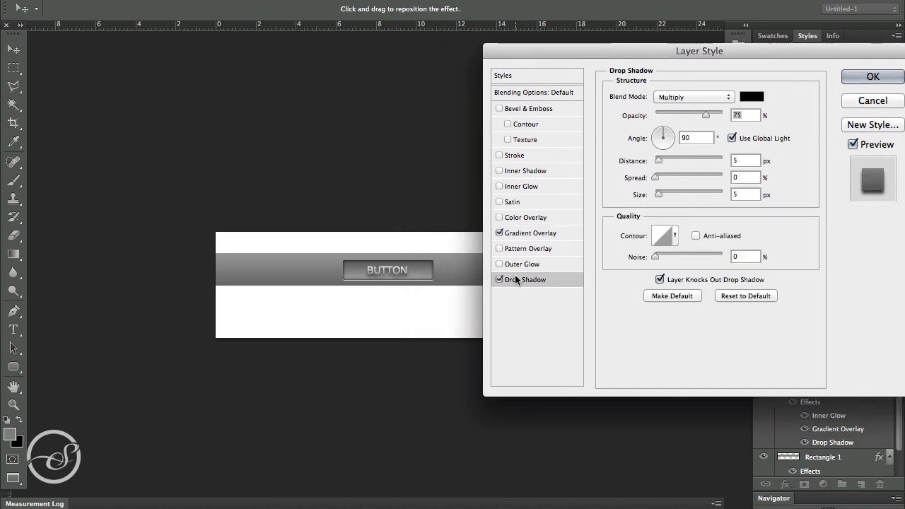
click(538, 233)
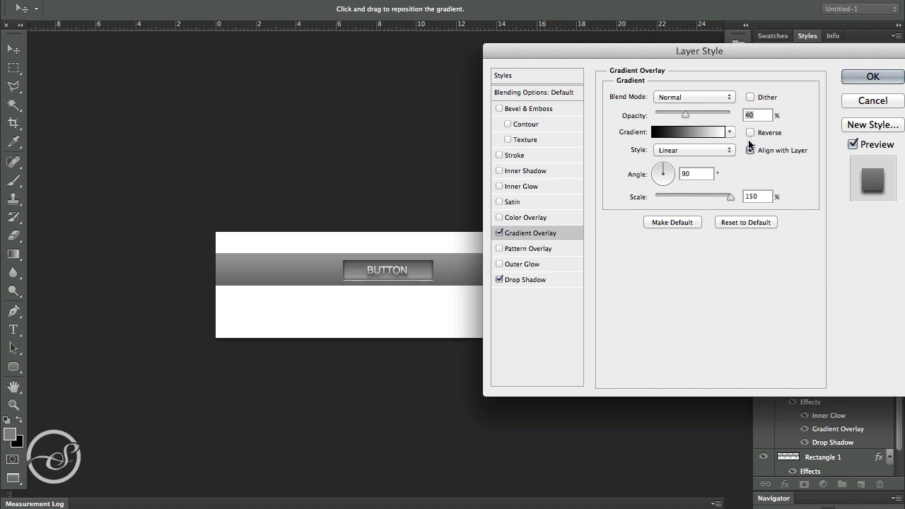
click(529, 280)
click(705, 99)
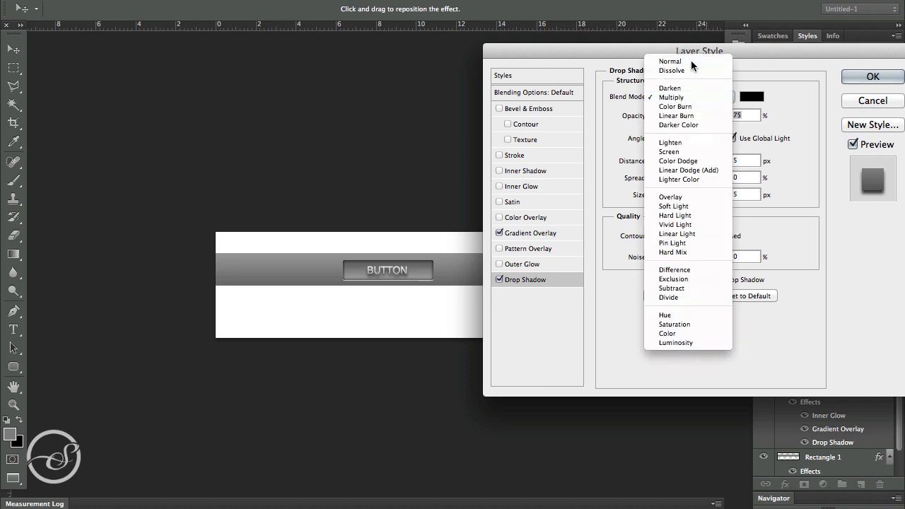
click(690, 60)
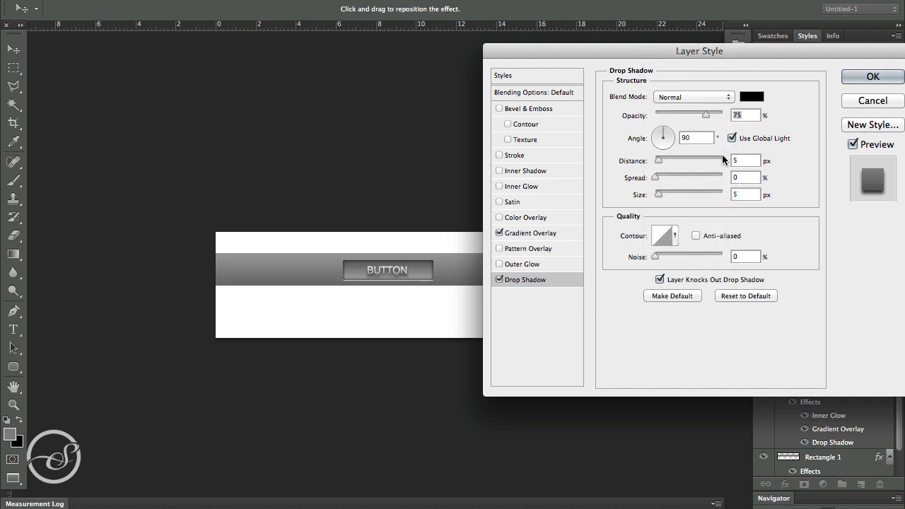
Set the text drop shadow's size to 0 px and its distance to 1 px
double_click(743, 195)
text(0)
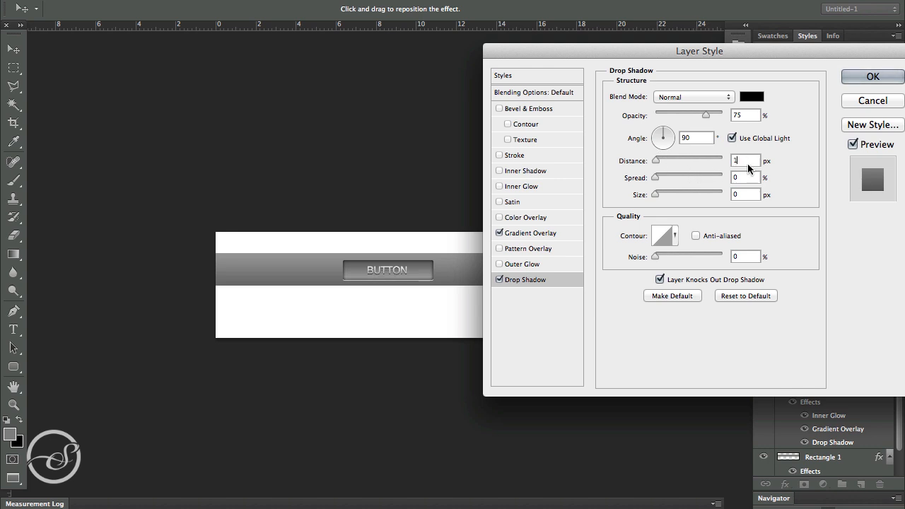
text(2)
text(1)
text(3)
text(0)
Add an outer glow to the BUTTON text with the Hard Light blend mode and black (000000) as its colour
click(547, 266)
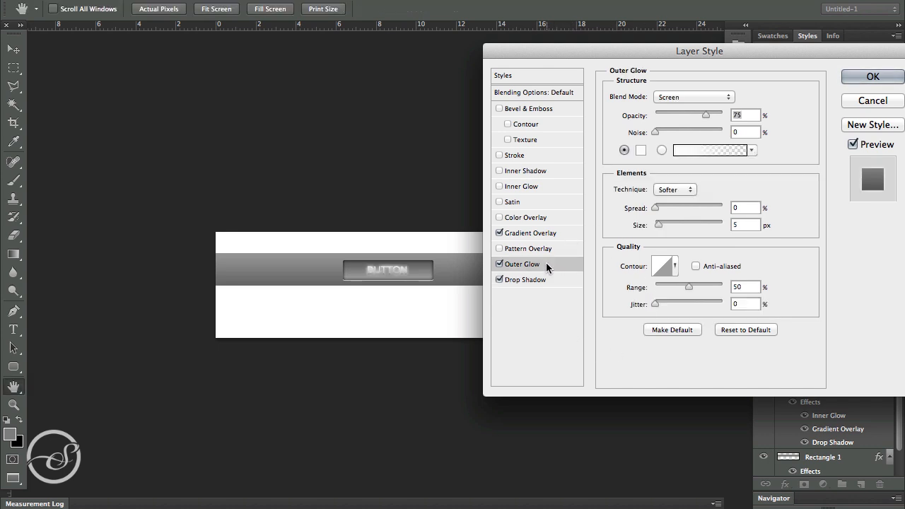
click(671, 98)
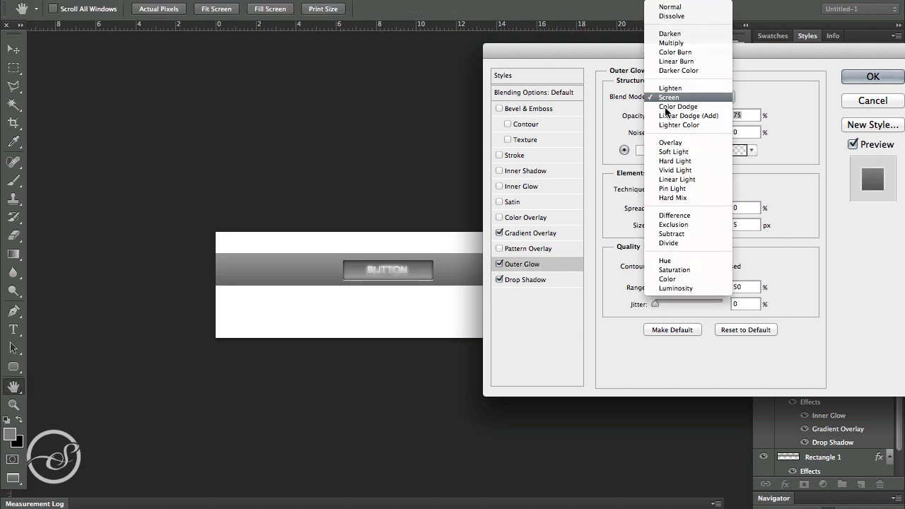
click(679, 168)
click(640, 150)
drag(529, 224, 345, 405)
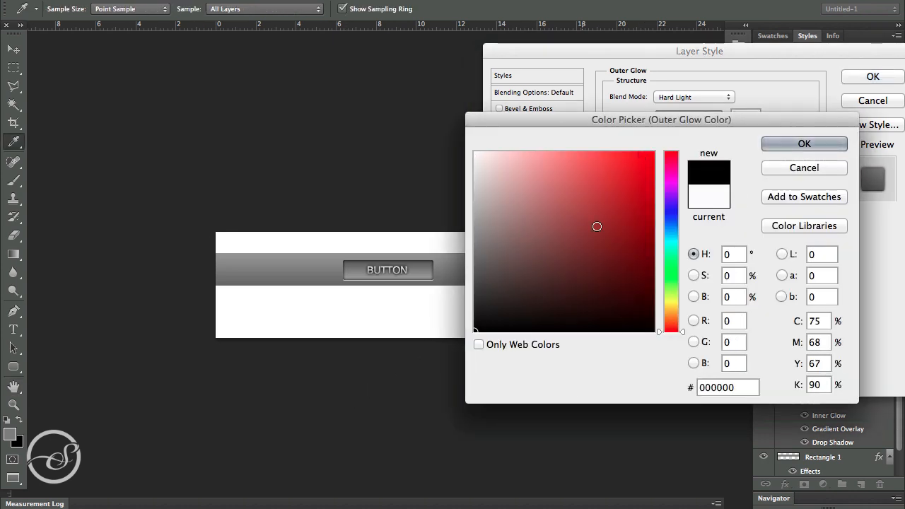
click(803, 143)
Change the text's outer glow to the Soft Light blend mode at 30% opacity and apply the layer style
click(693, 96)
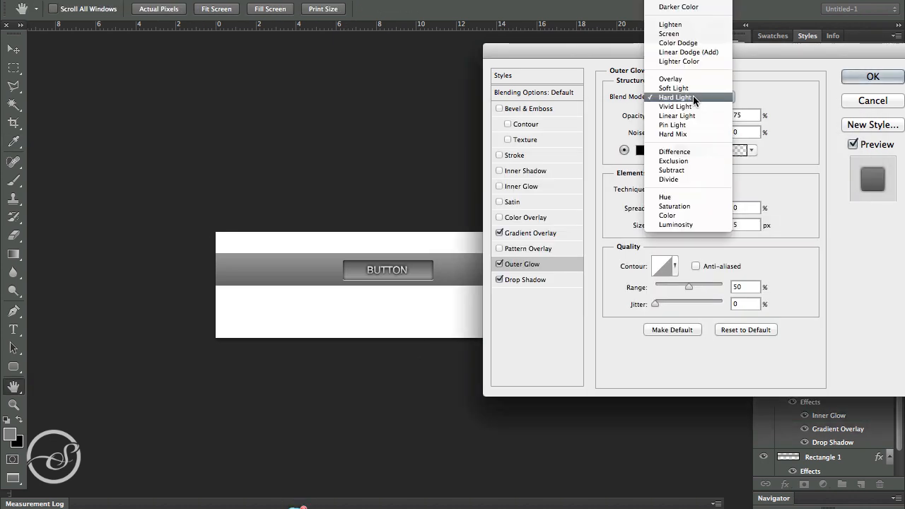
click(695, 88)
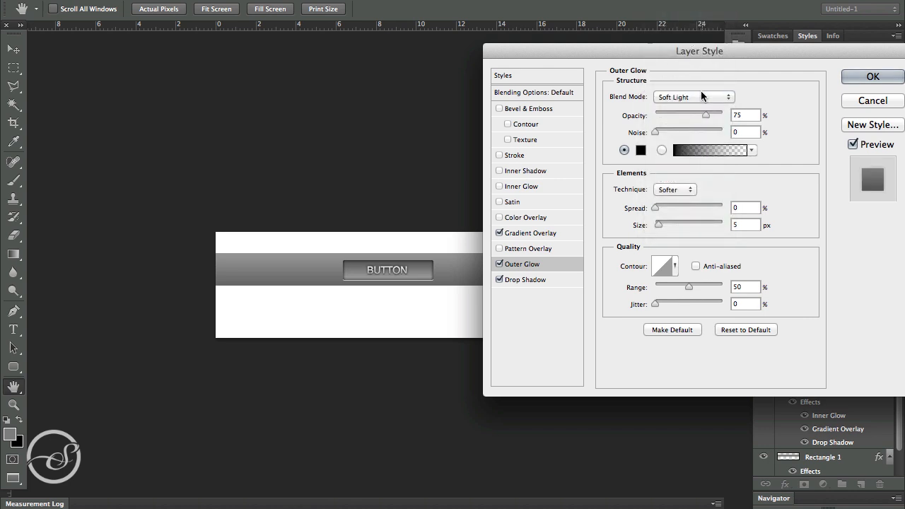
drag(742, 115, 637, 117)
text(40)
key(BackSpace)
key(BackSpace)
text(30)
key(Return)
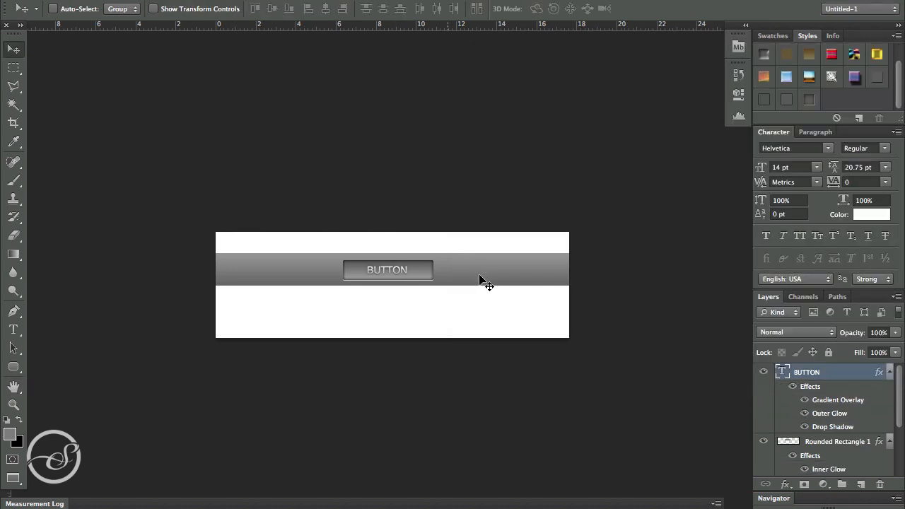
Group the BUTTON text, rounded rectangle and bar layers, and move the group up near the canvas's upper edge
scroll(809, 390, down, 4)
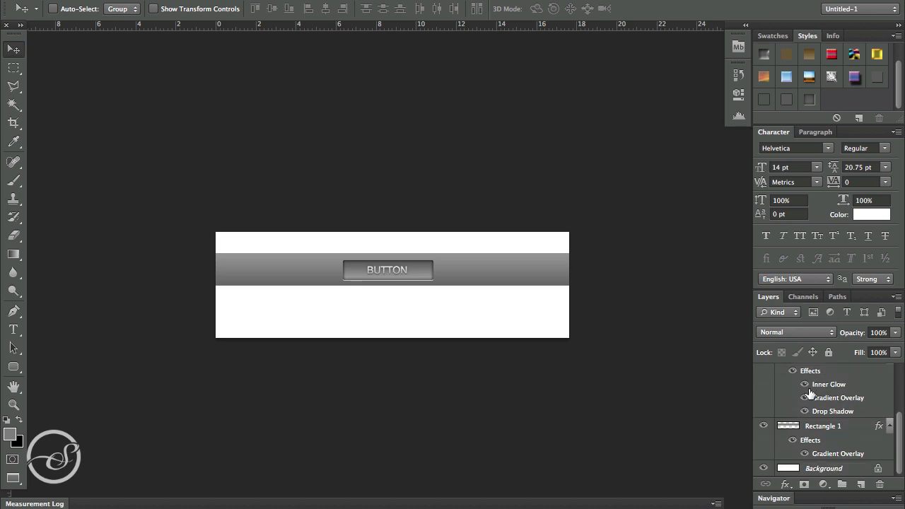
scroll(809, 392, up, 4)
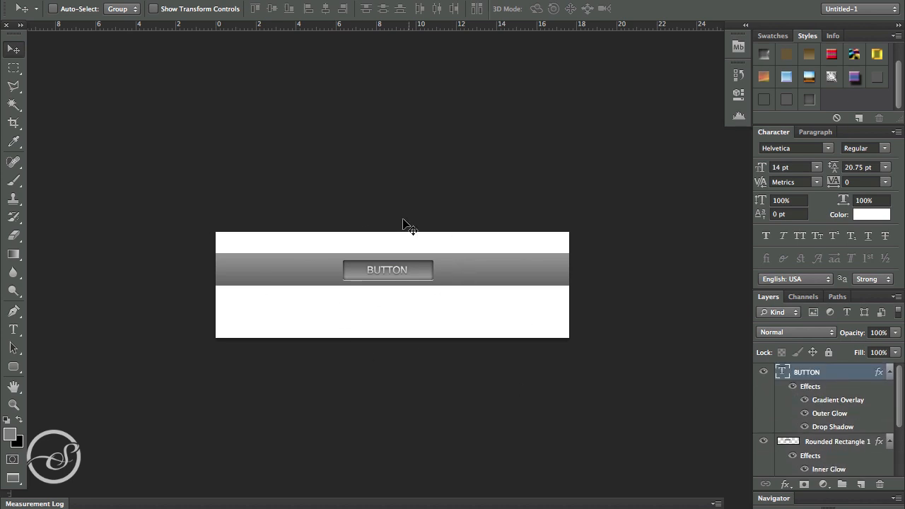
scroll(864, 461, down, 4)
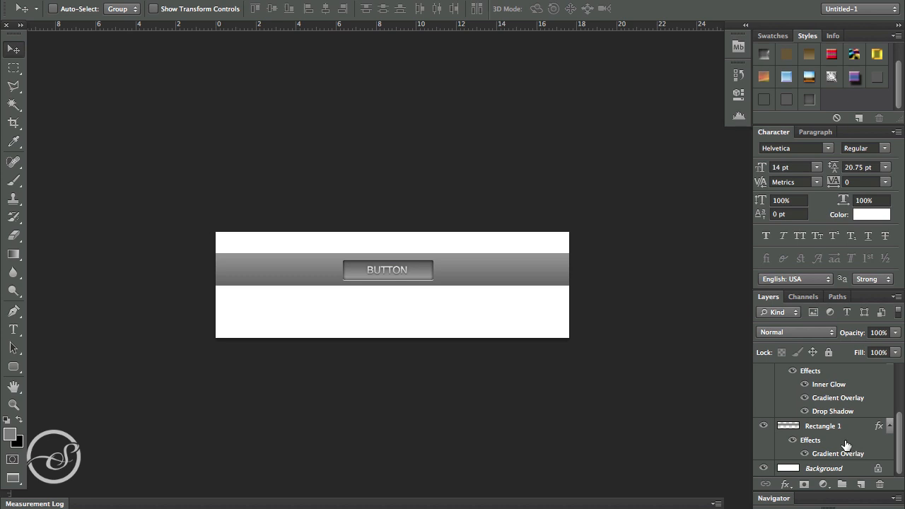
scroll(847, 444, up, 5)
scroll(846, 444, down, 4)
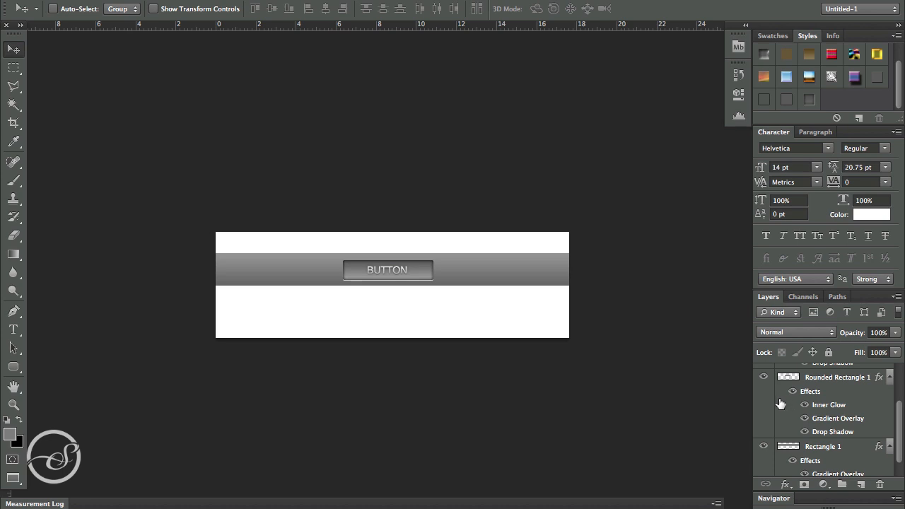
scroll(780, 403, down, 1)
scroll(835, 438, up, 1)
scroll(834, 438, down, 1)
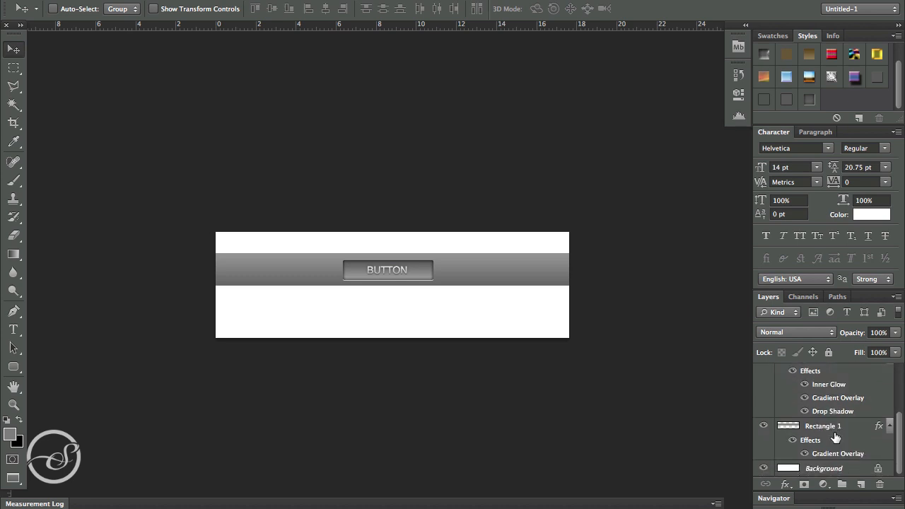
shift+click(839, 429)
drag(839, 429, 841, 483)
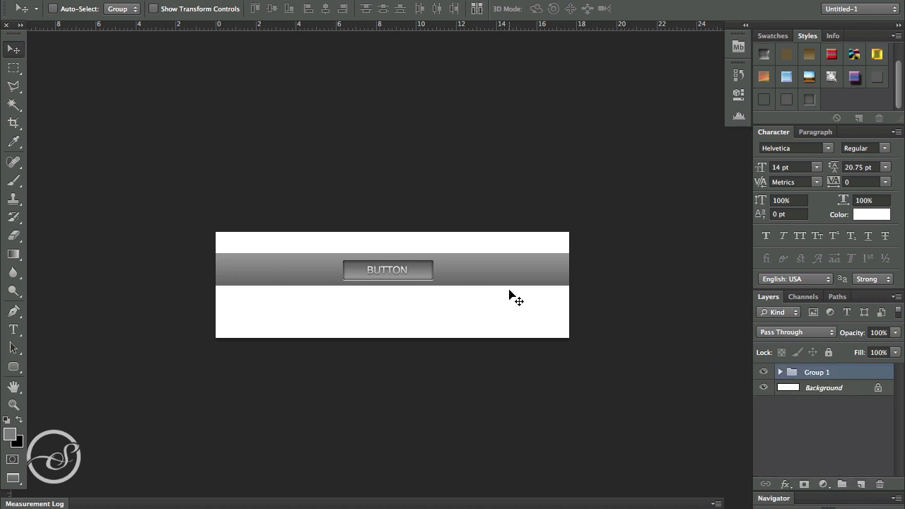
drag(509, 290, 510, 275)
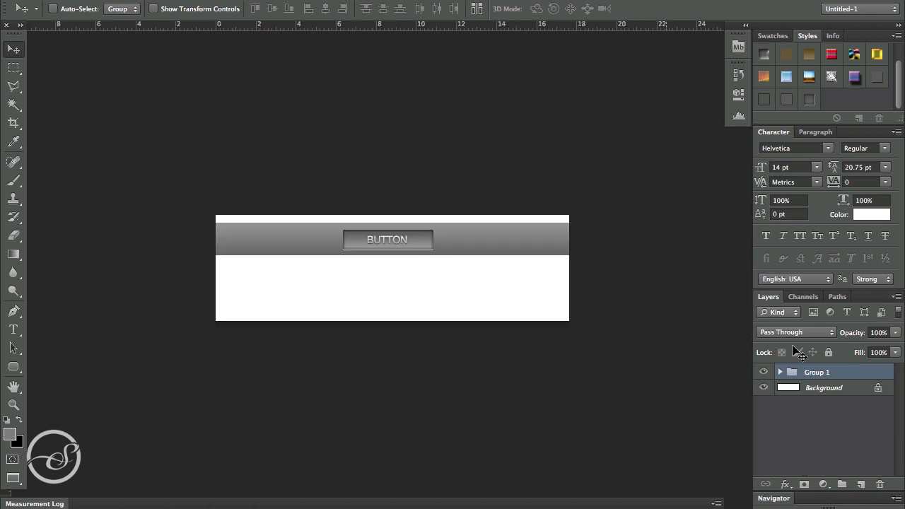
Select the Background layer, switch to Finder and open the Textures folder inside the Photoshop folder
click(840, 387)
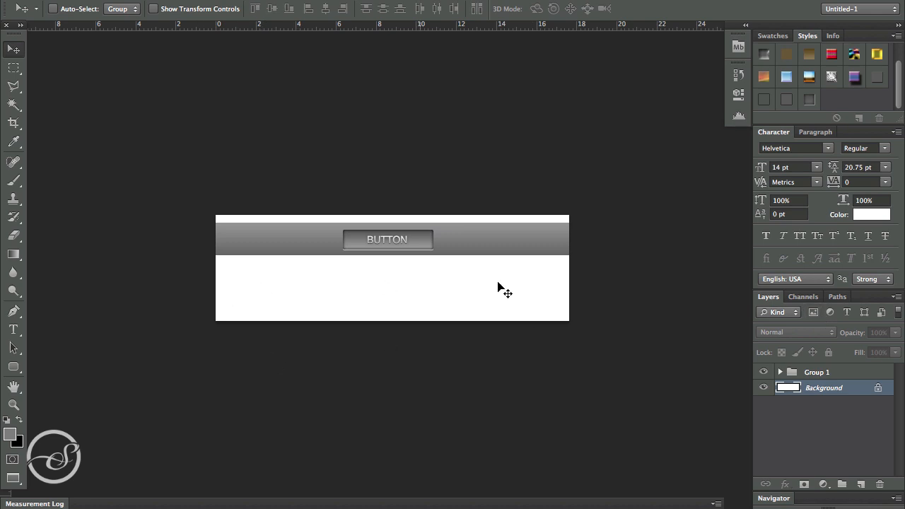
mouse_move(106, 503)
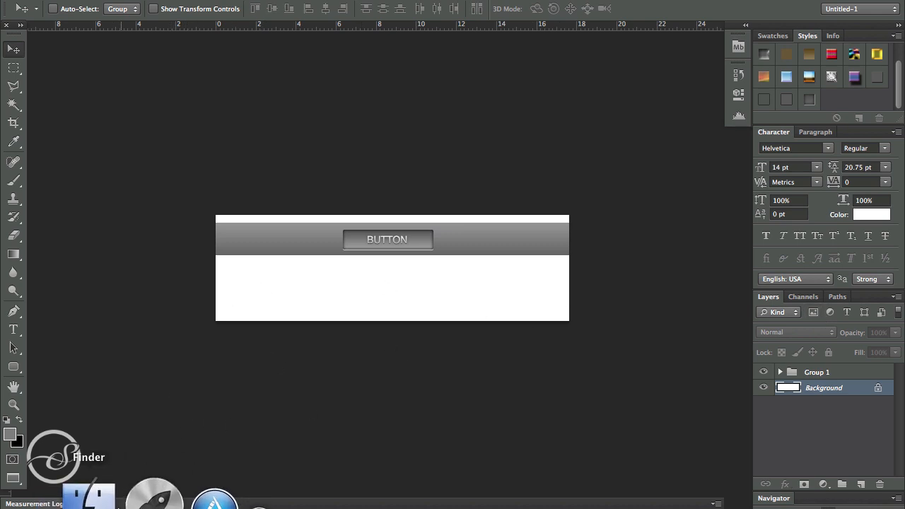
click(103, 499)
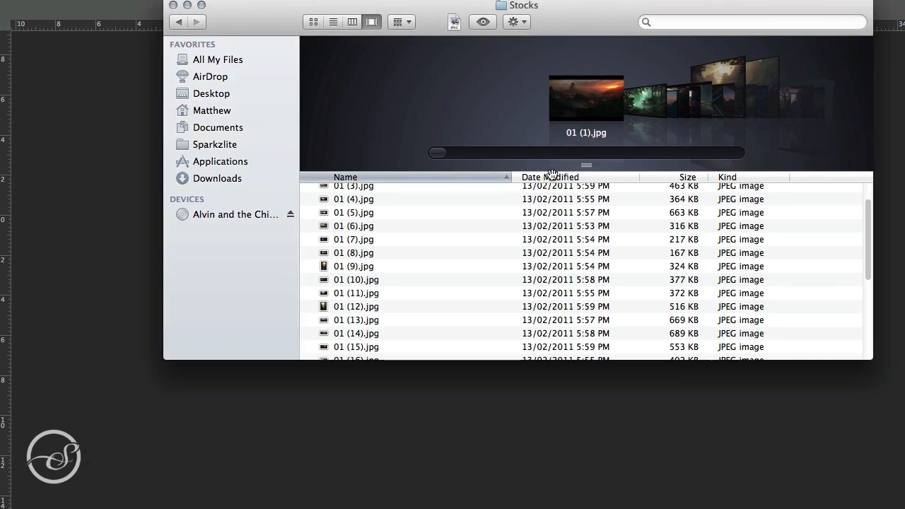
scroll(542, 217, down, 5)
scroll(407, 253, up, 5)
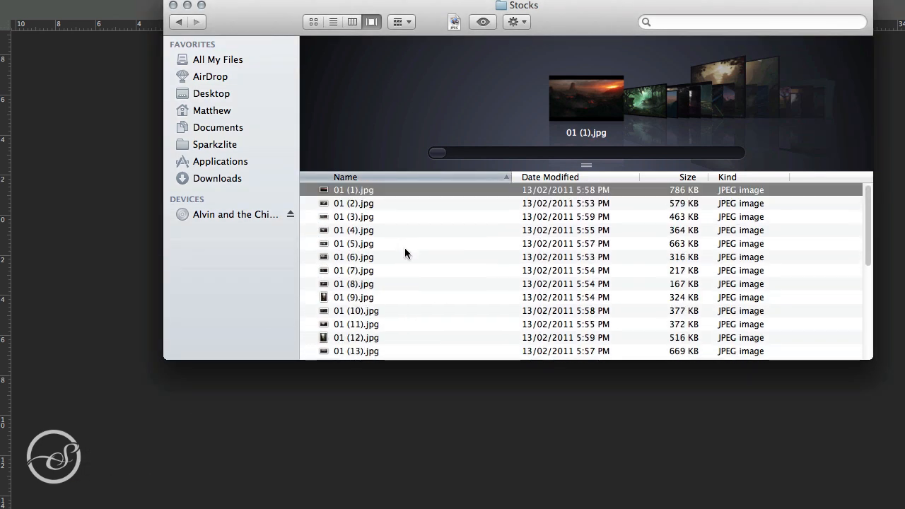
click(400, 244)
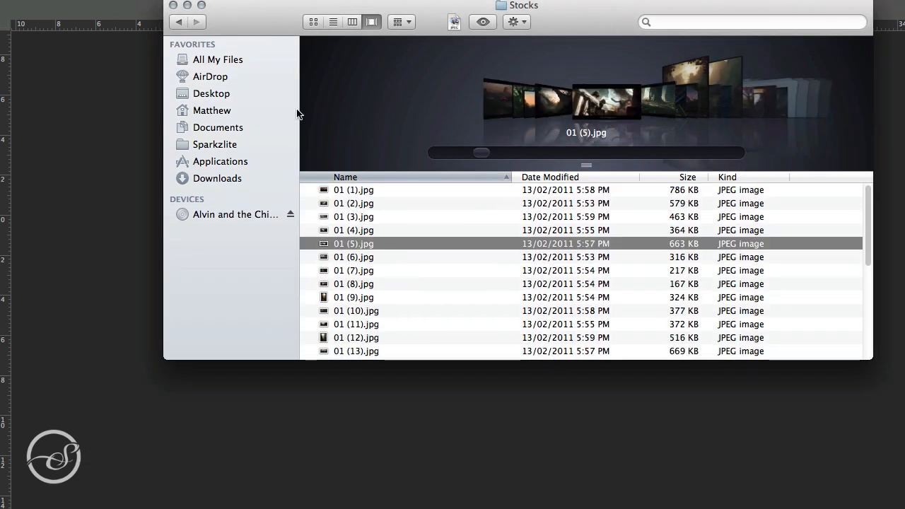
click(352, 22)
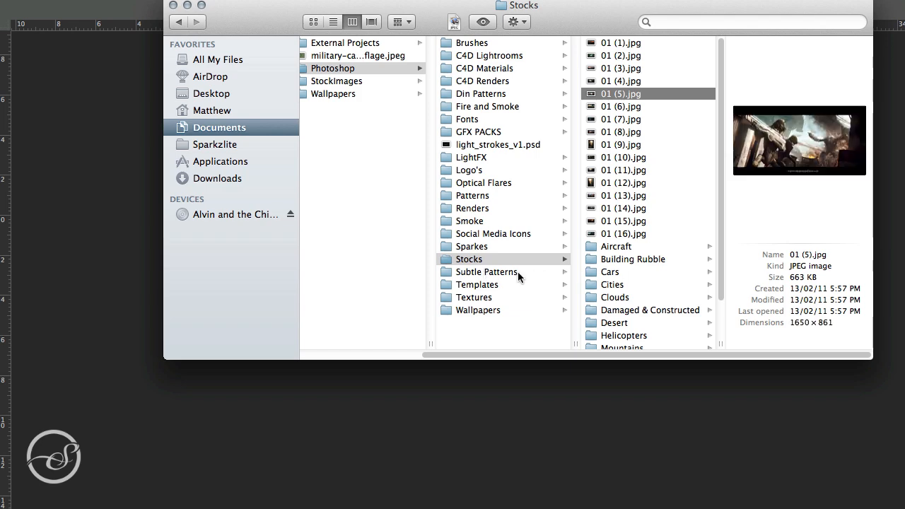
click(487, 298)
scroll(627, 251, down, 5)
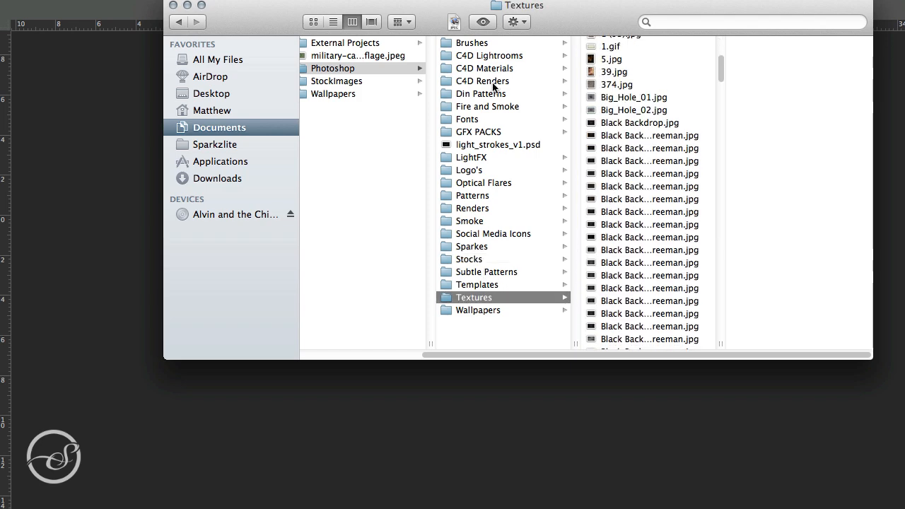
Look through the previews and file list of the Textures folder for an image suited to the button's background
click(371, 21)
scroll(410, 267, down, 5)
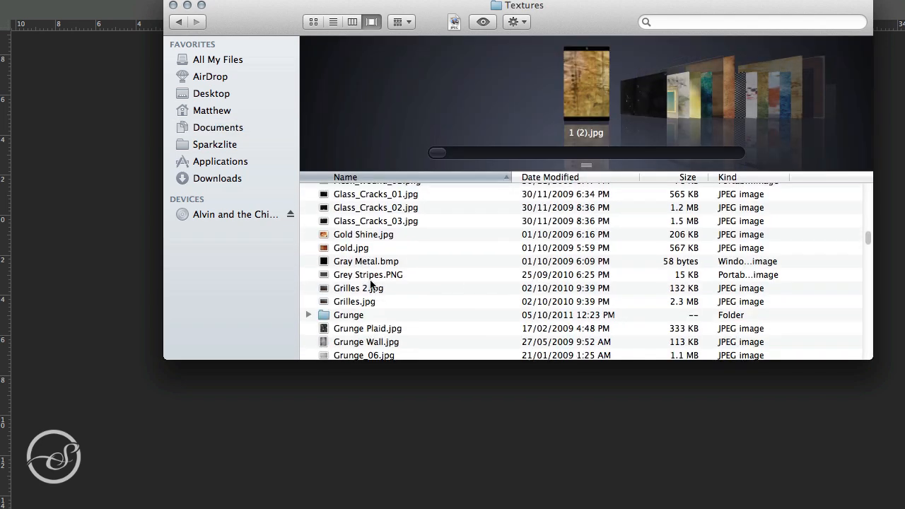
scroll(370, 283, down, 5)
click(371, 283)
scroll(368, 284, down, 2)
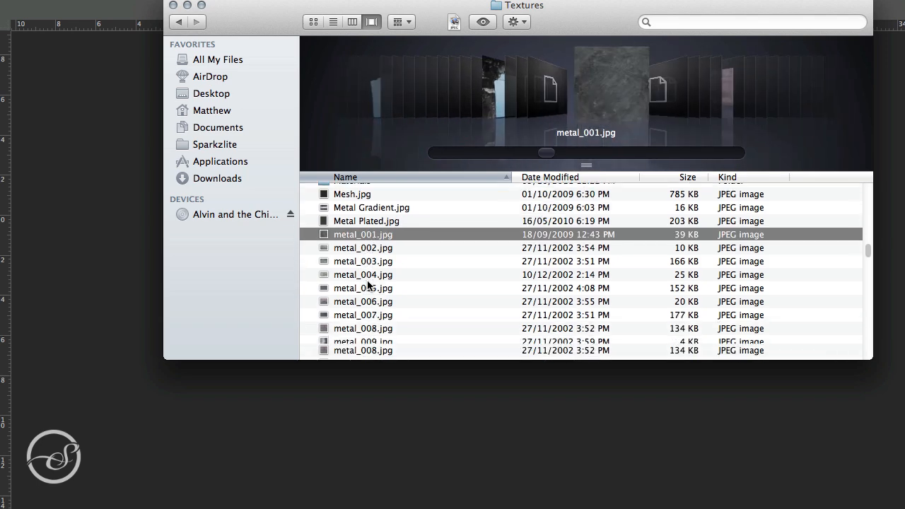
scroll(367, 284, down, 20)
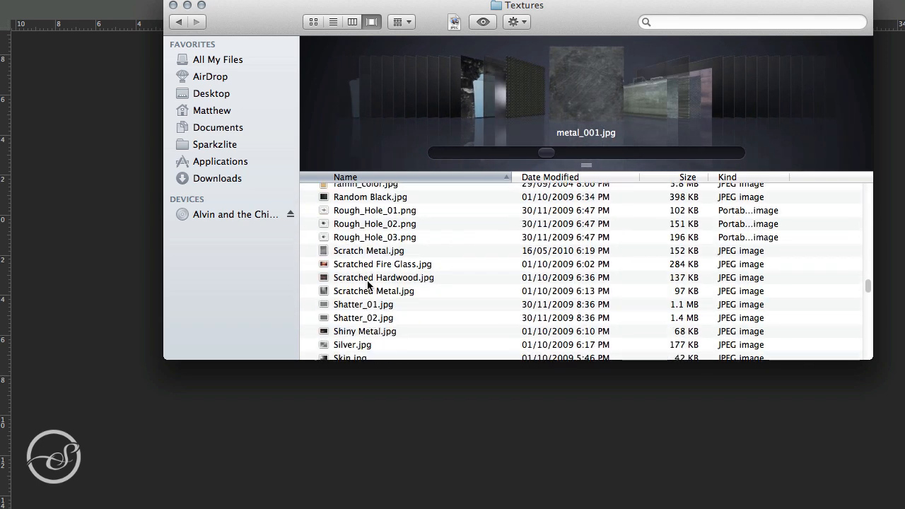
scroll(367, 284, down, 10)
scroll(368, 284, up, 10)
scroll(368, 285, down, 5)
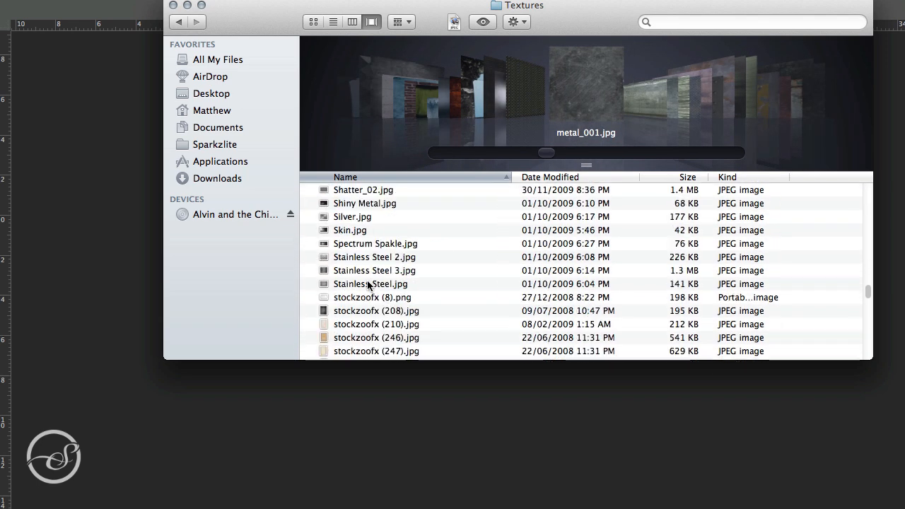
scroll(370, 283, down, 10)
drag(869, 318, 850, 210)
scroll(373, 299, down, 5)
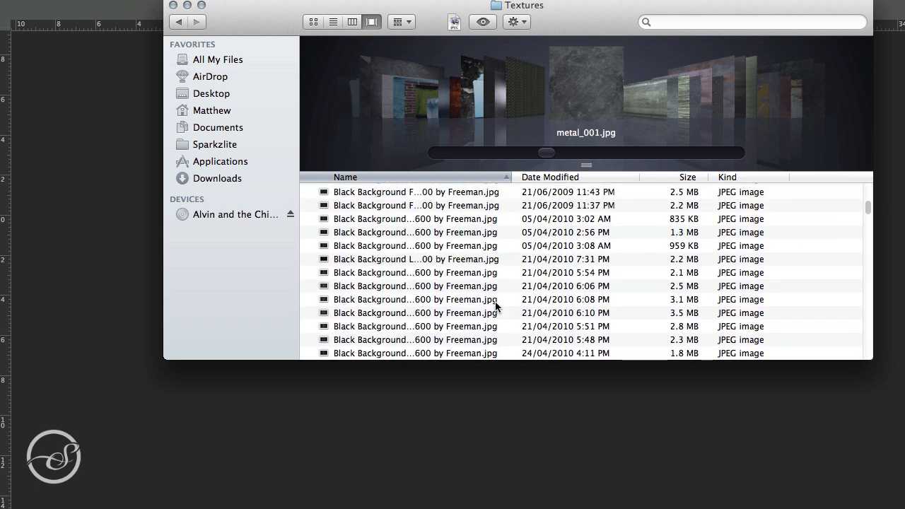
Place the Black Background Wood 4 texture above the Background layer in the Photoshop document, scaled to cover the whole canvas
click(367, 303)
click(387, 288)
click(397, 263)
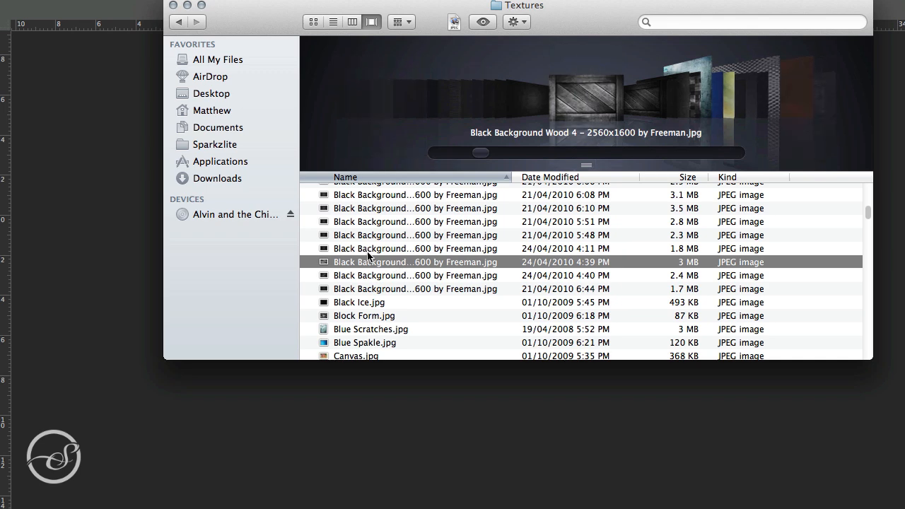
click(76, 305)
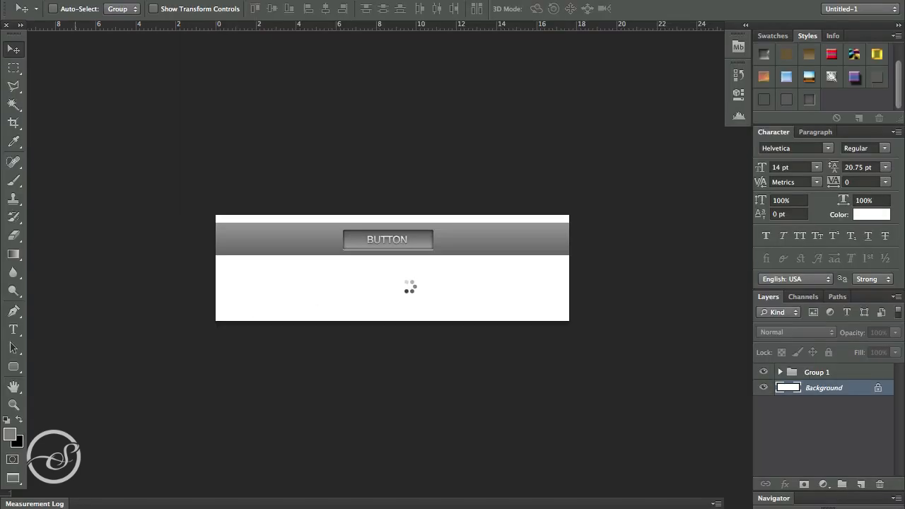
drag(544, 220, 642, 155)
drag(608, 210, 550, 210)
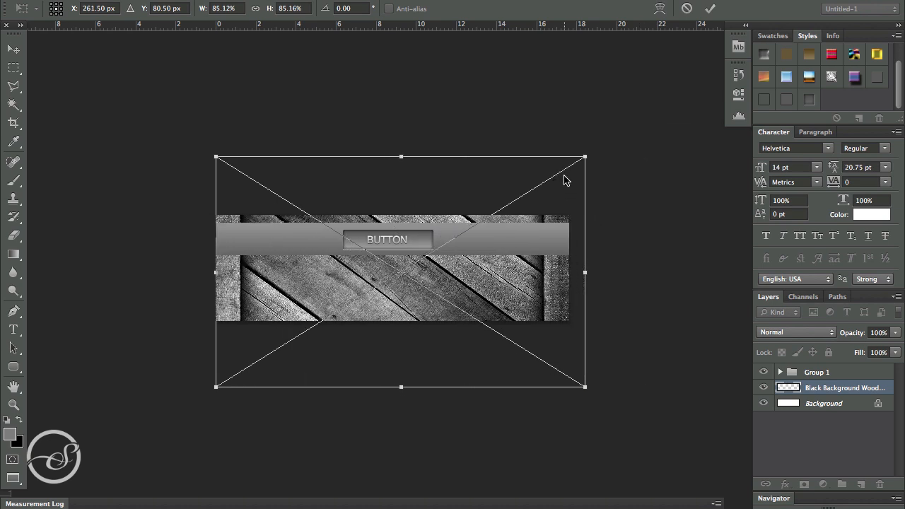
key(Return)
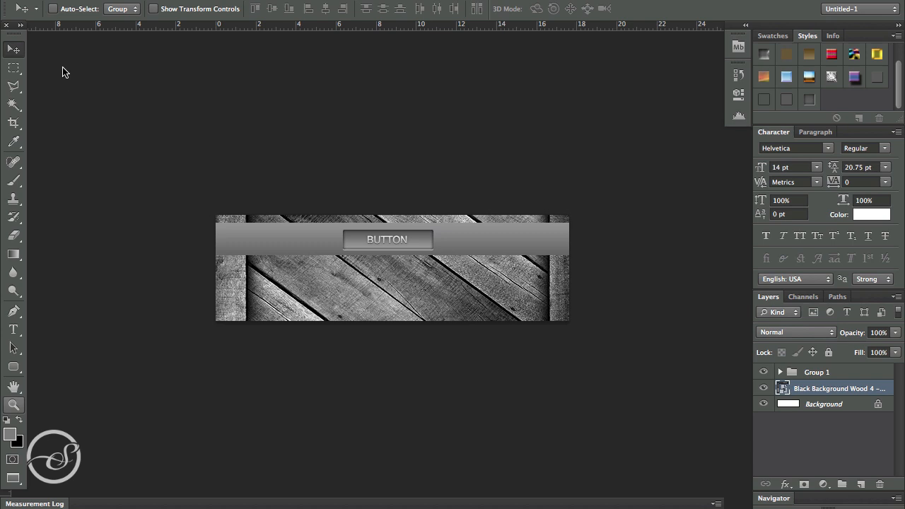
Add a new layer above the wood texture and draw a grey rectangle about 597 x 40 px across the canvas's lower part
click(437, 270)
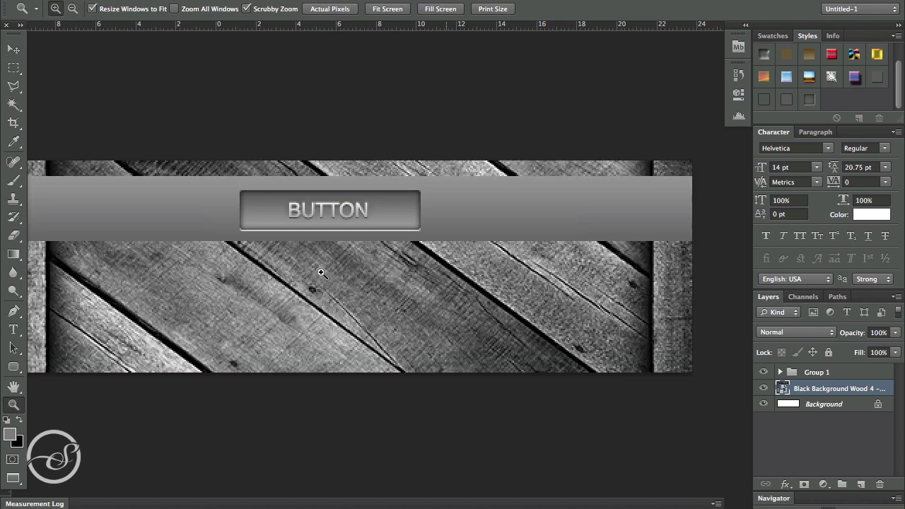
click(73, 8)
click(148, 174)
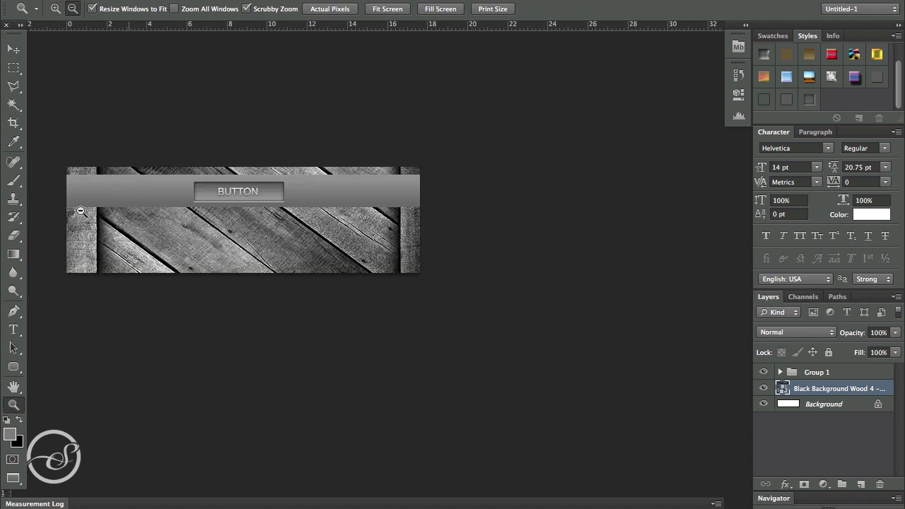
click(14, 386)
drag(265, 360, 396, 396)
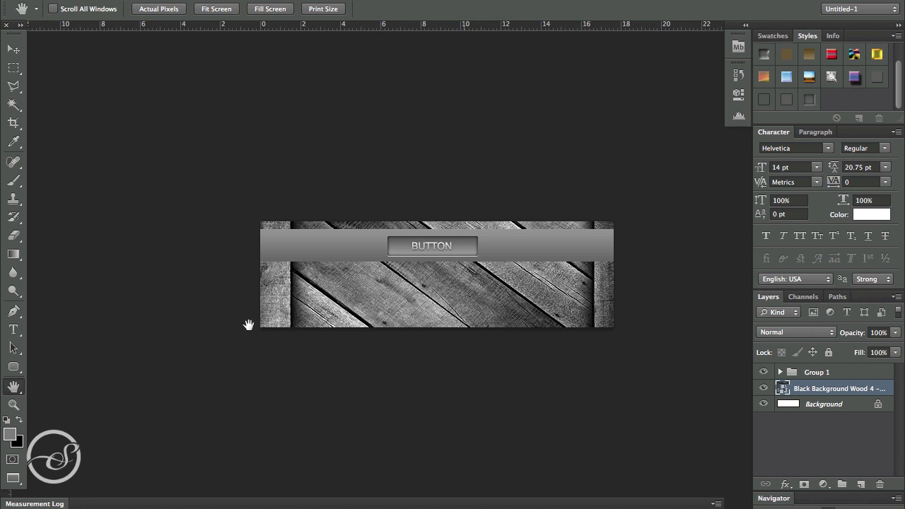
drag(245, 261, 212, 251)
key(ctrl+shift+n)
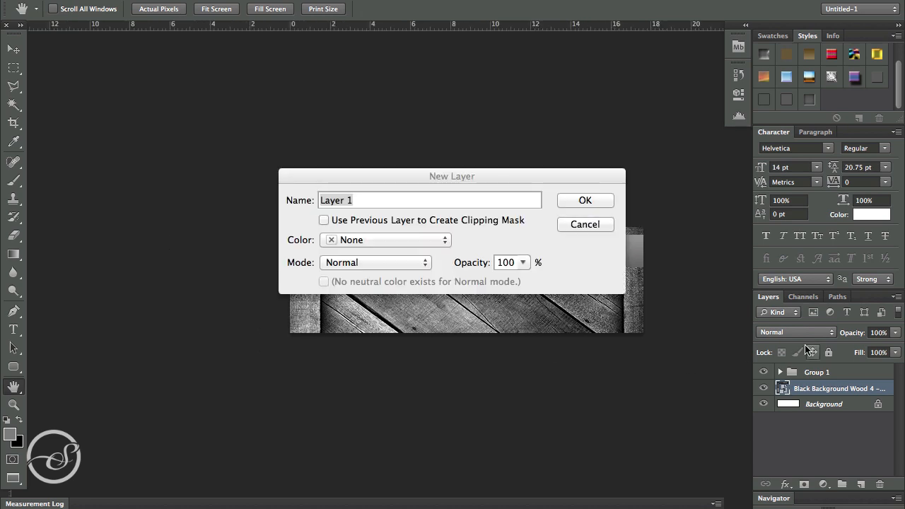
key(Return)
click(12, 368)
drag(12, 367, 50, 365)
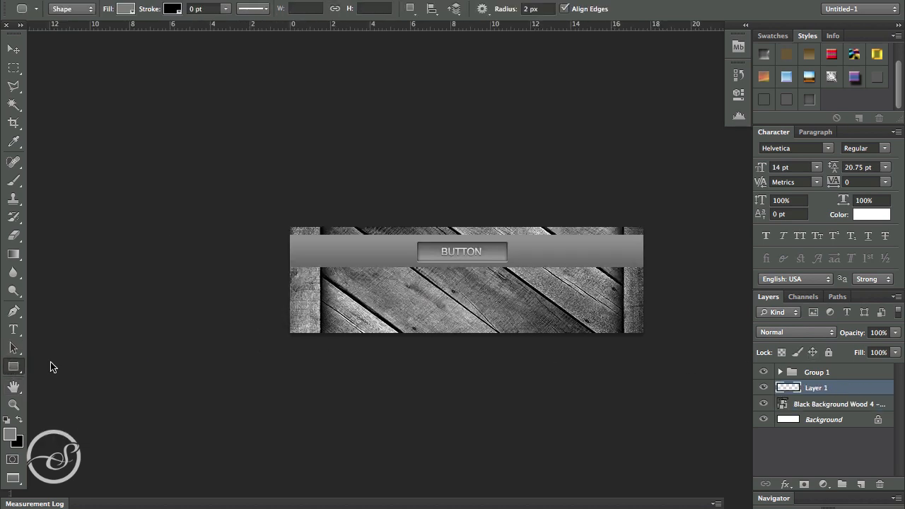
drag(273, 300, 696, 330)
Rasterize the lower grey rectangle's layer and nudge the rectangle up about 8 px
right_click(831, 394)
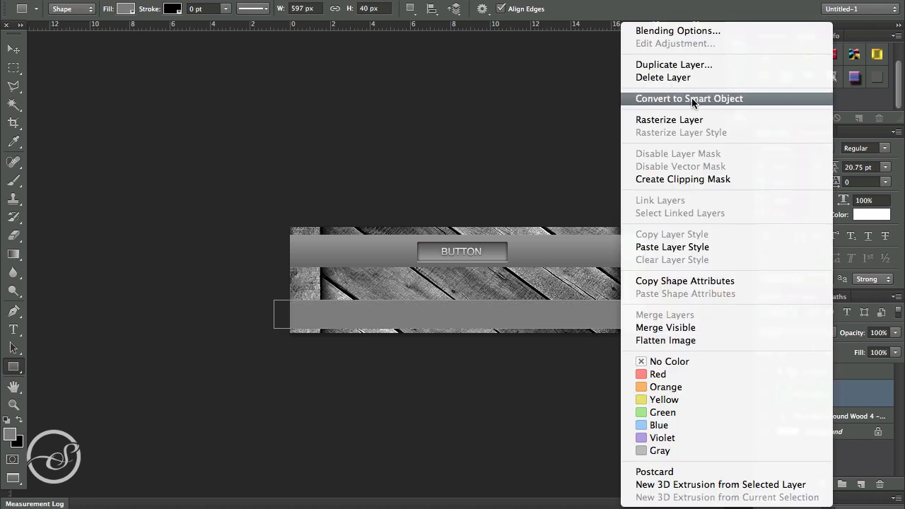
click(637, 121)
click(15, 51)
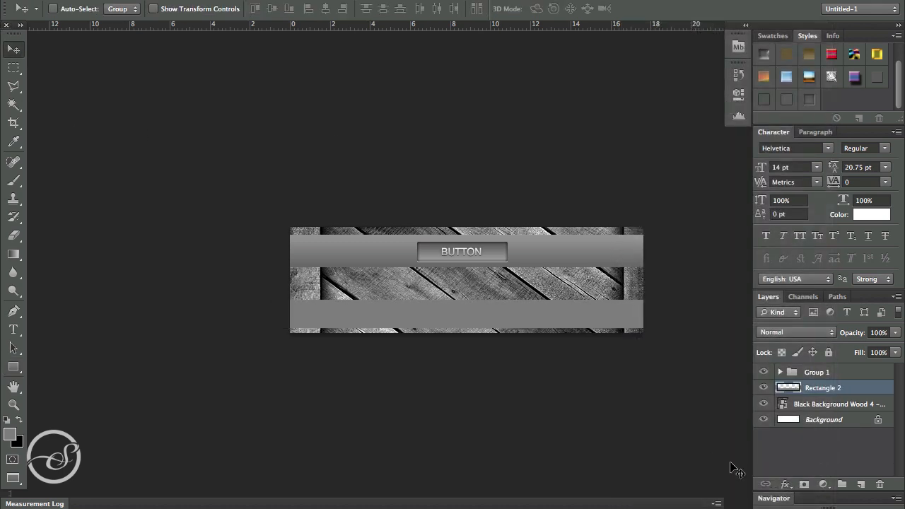
key(Up)
key(Up)
key(Up)
key(Up)
key(Up)
key(Up)
key(Up)
key(Up)
Place the Black Background Wood 4 layer directly above the lower rectangle and clip it to that rectangle with a clipping mask
drag(829, 410, 828, 378)
right_click(842, 390)
click(848, 393)
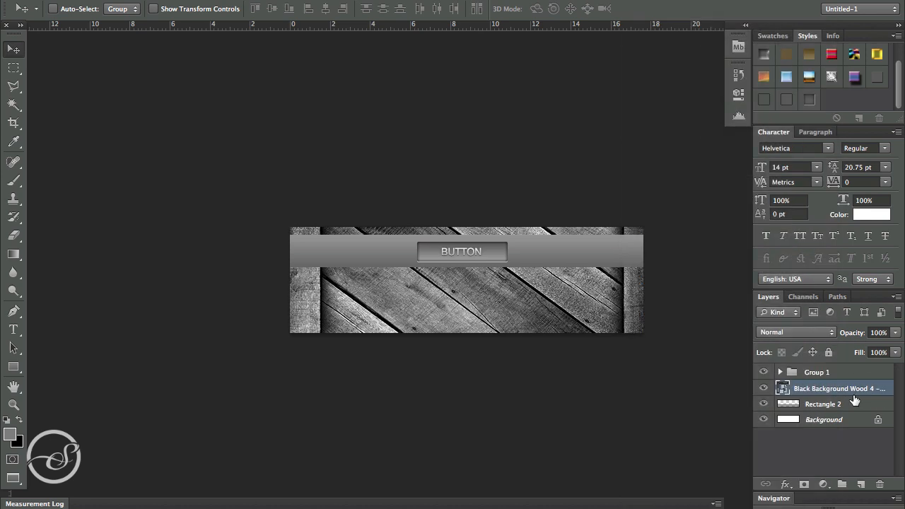
right_click(855, 389)
click(718, 212)
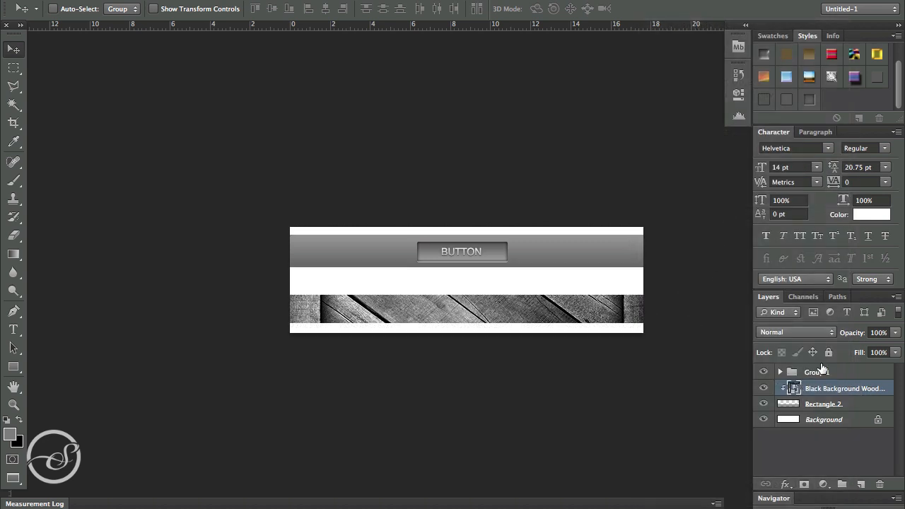
Stretch the lower rectangle upward to 117.50% of its height with Free Transform
click(841, 404)
key(ctrl+t)
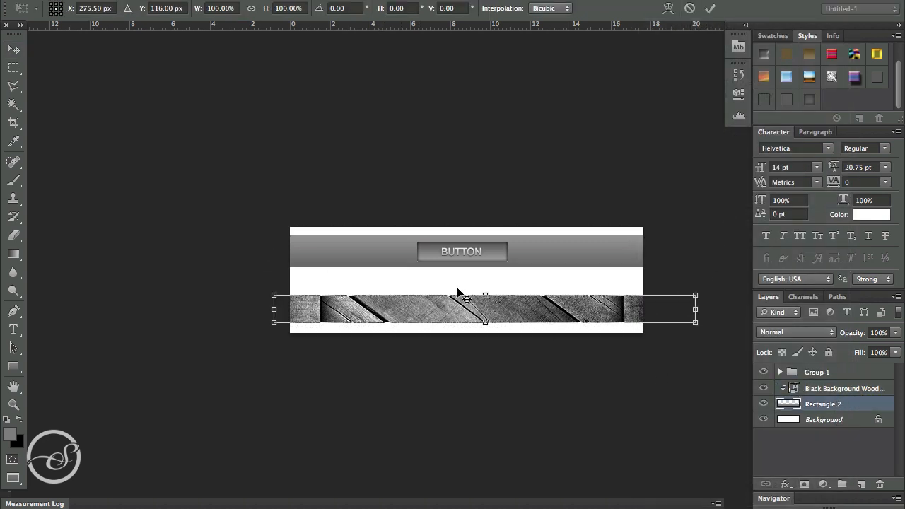
drag(485, 292, 487, 289)
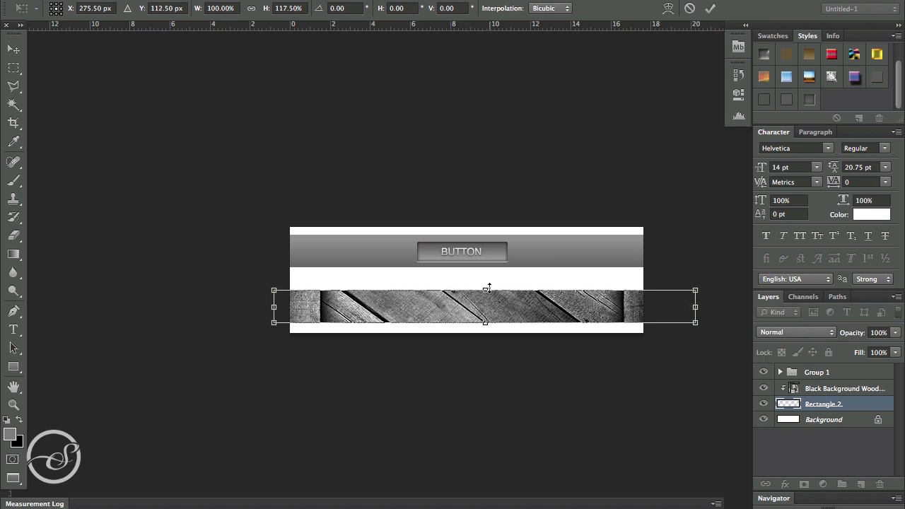
key(Return)
click(824, 390)
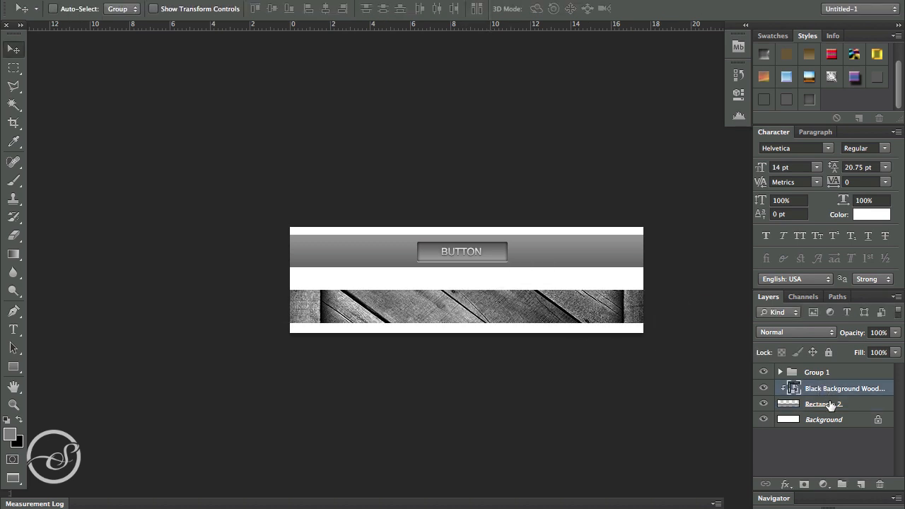
click(830, 405)
click(836, 391)
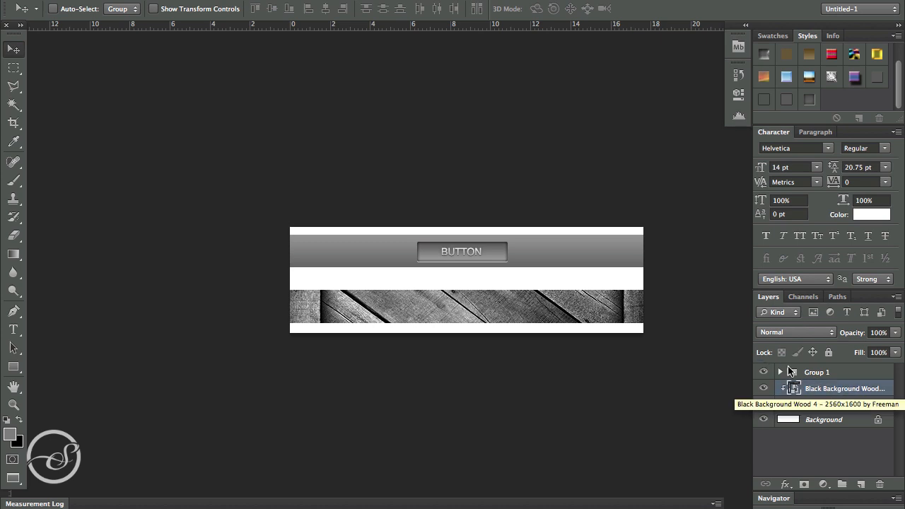
right_click(840, 390)
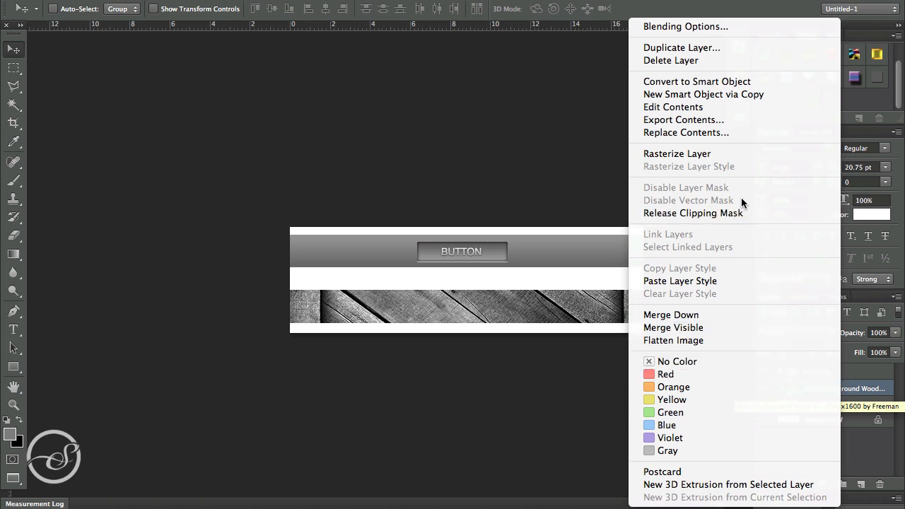
Draw a grey rounded rectangle about 130 x 28 px with a 2 px radius above the wood layer, over the bar's left part
click(863, 387)
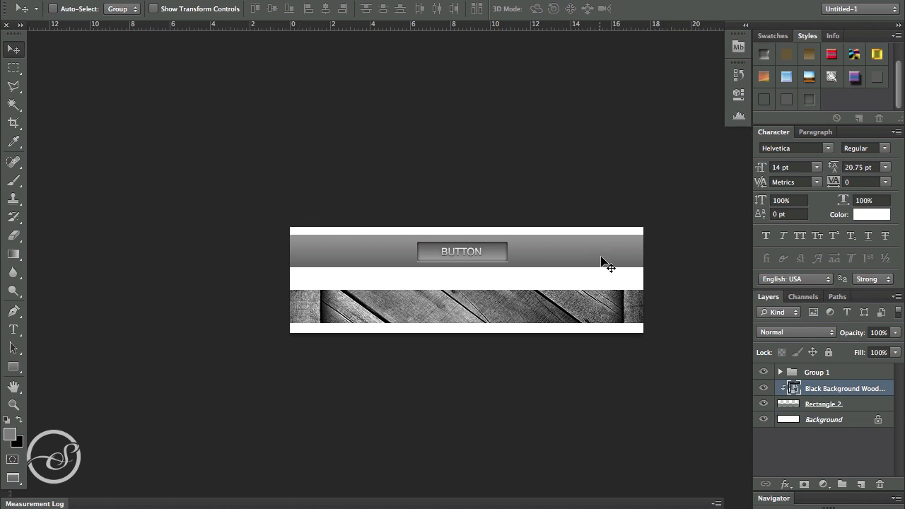
click(9, 367)
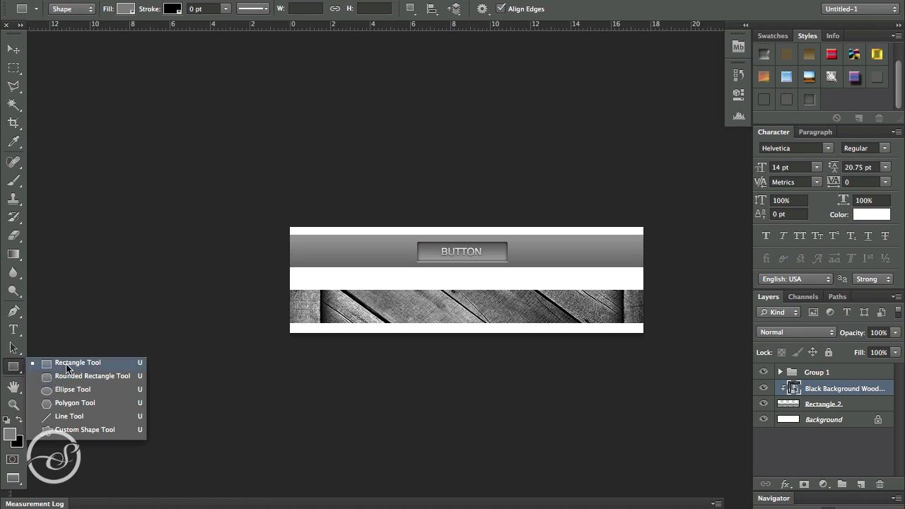
click(75, 384)
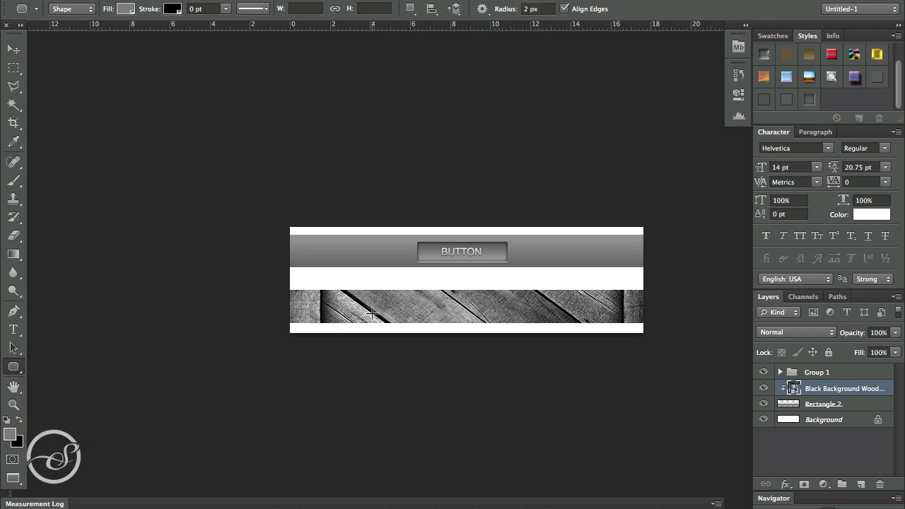
drag(346, 299, 436, 322)
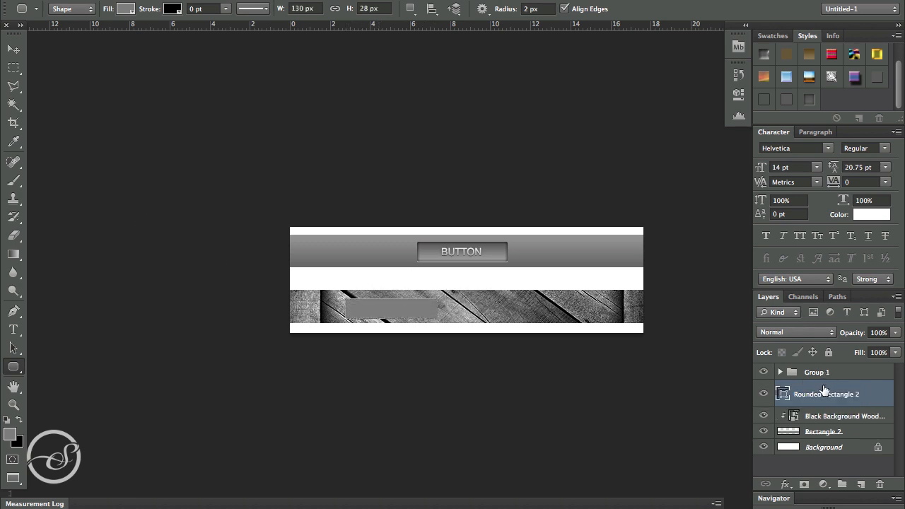
Rasterize the new rounded rectangle layer on the wood bar and duplicate it
drag(844, 404, 860, 484)
right_click(842, 398)
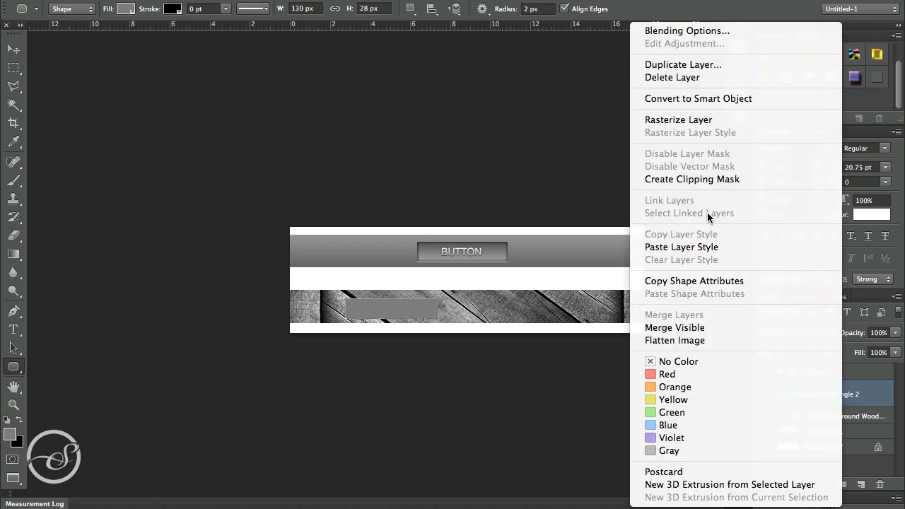
click(712, 119)
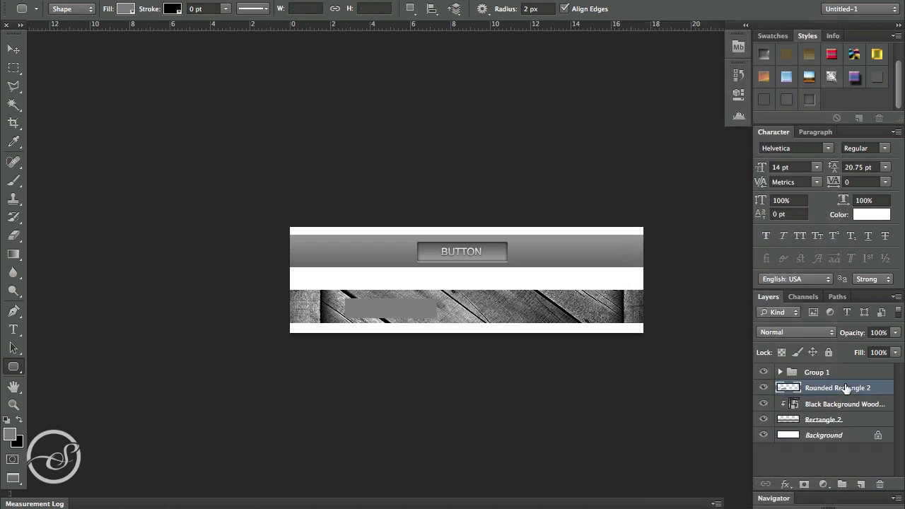
drag(846, 389, 861, 484)
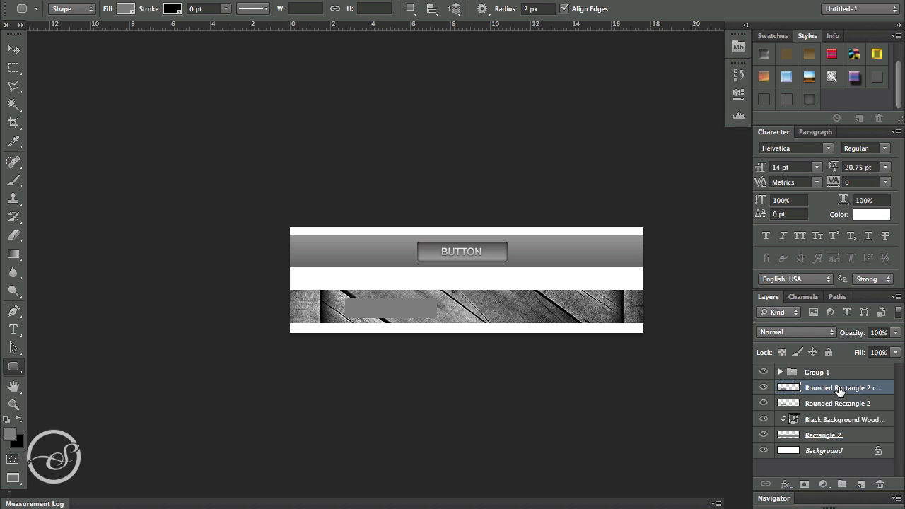
Give the duplicated rounded rectangle a 1 px outside Stroke in white (ffffff)
click(17, 50)
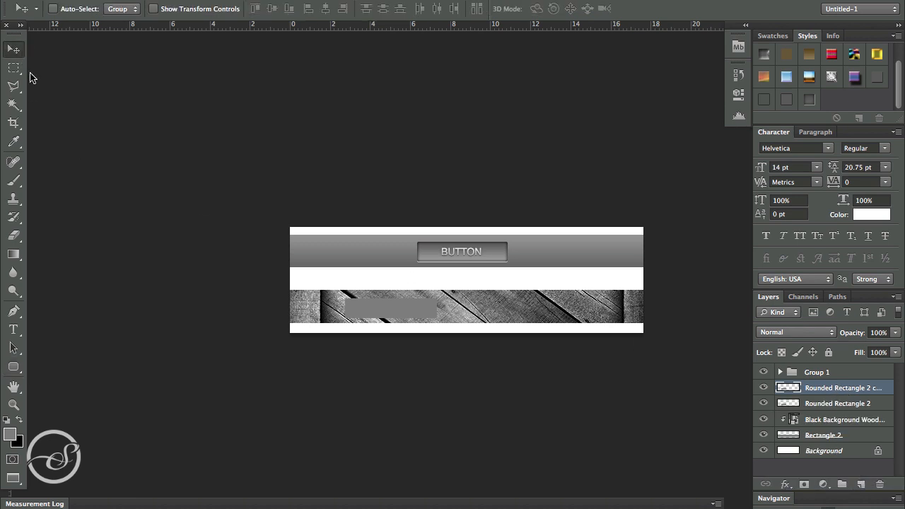
click(820, 407)
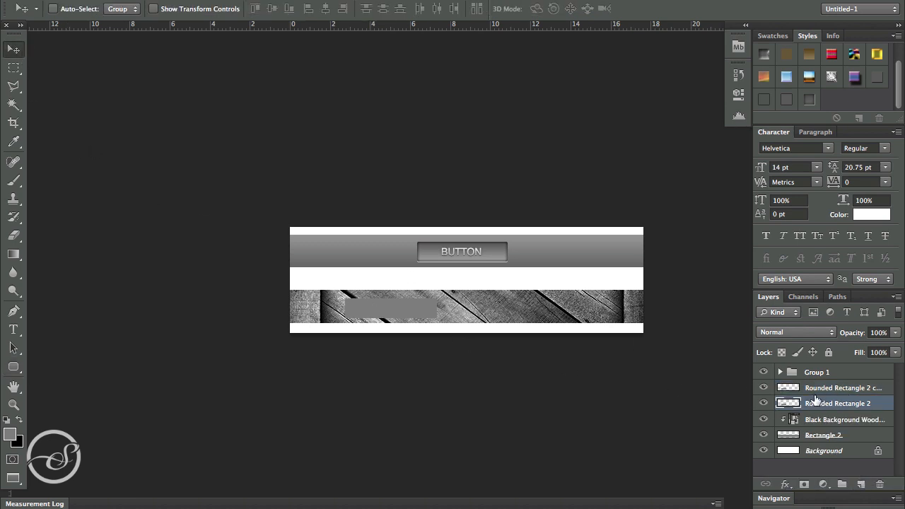
click(824, 387)
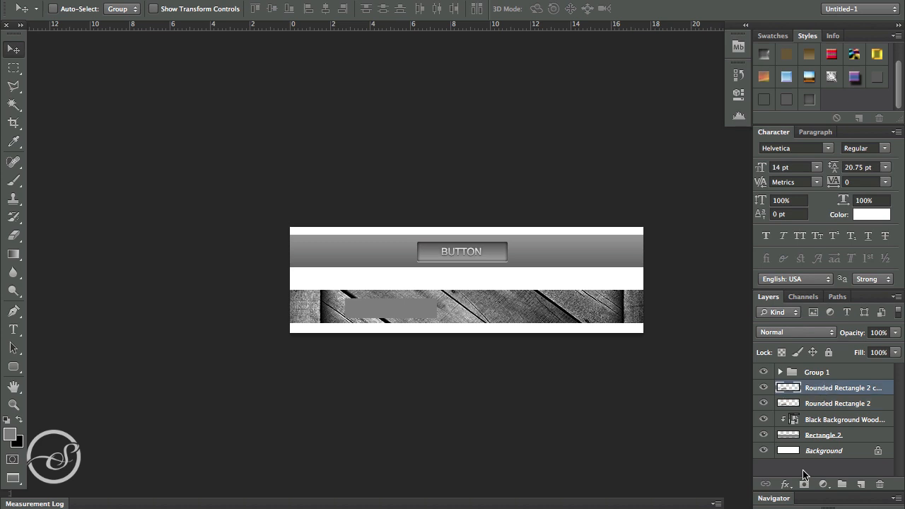
click(784, 484)
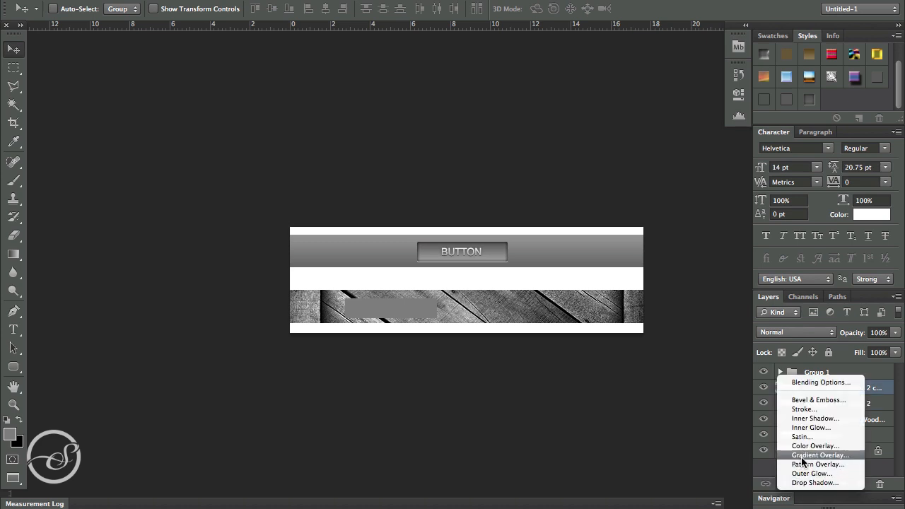
click(809, 410)
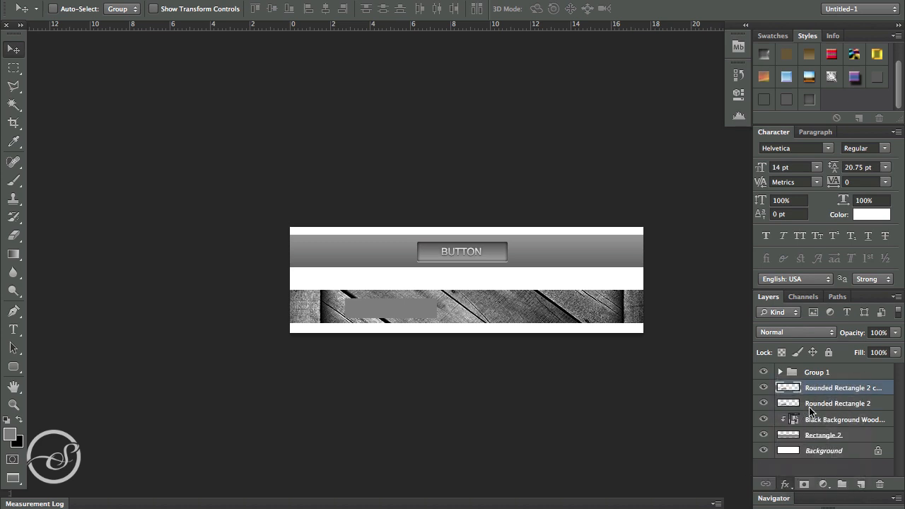
text(1)
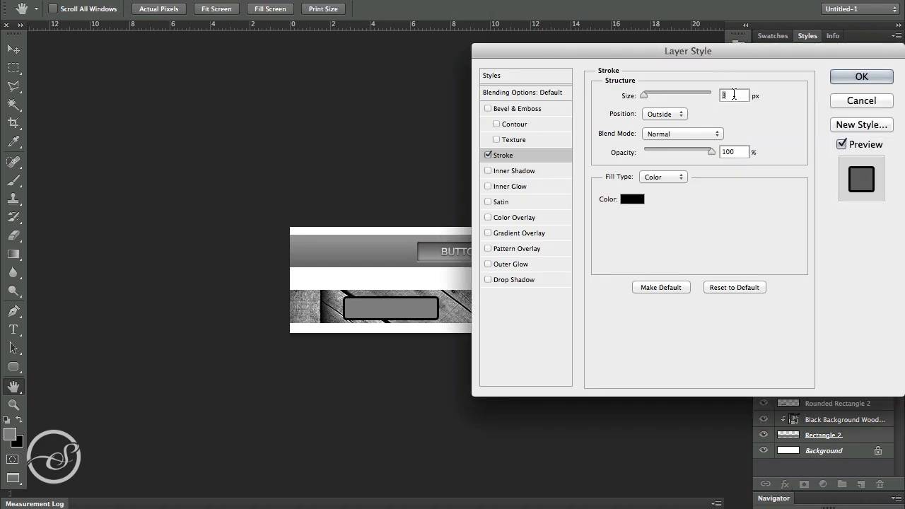
click(632, 198)
drag(505, 230, 429, 146)
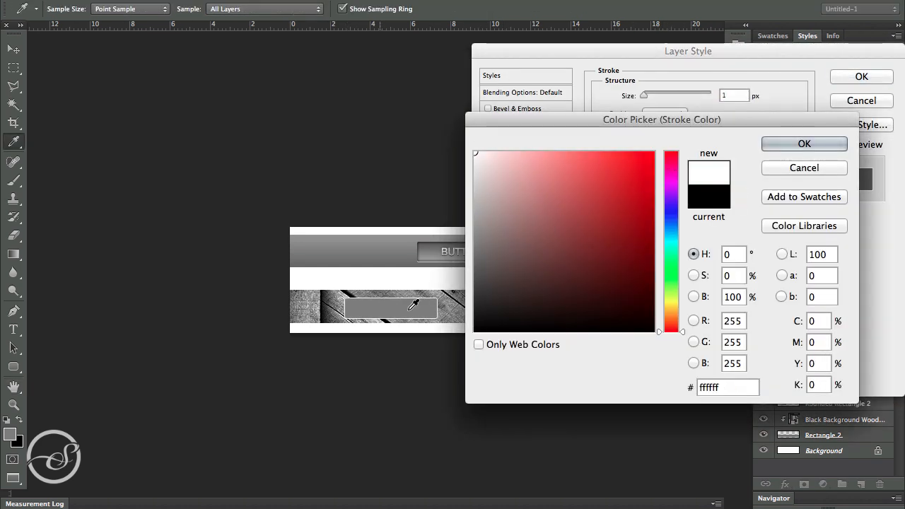
click(789, 145)
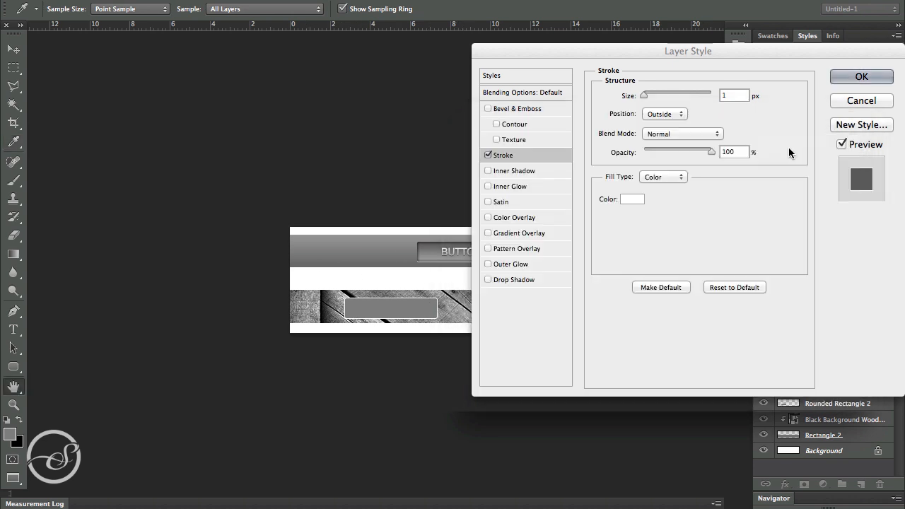
Add an Outer Glow to the duplicated rounded rectangle with Hard Light blend mode and black (000000) colour
click(498, 263)
click(644, 97)
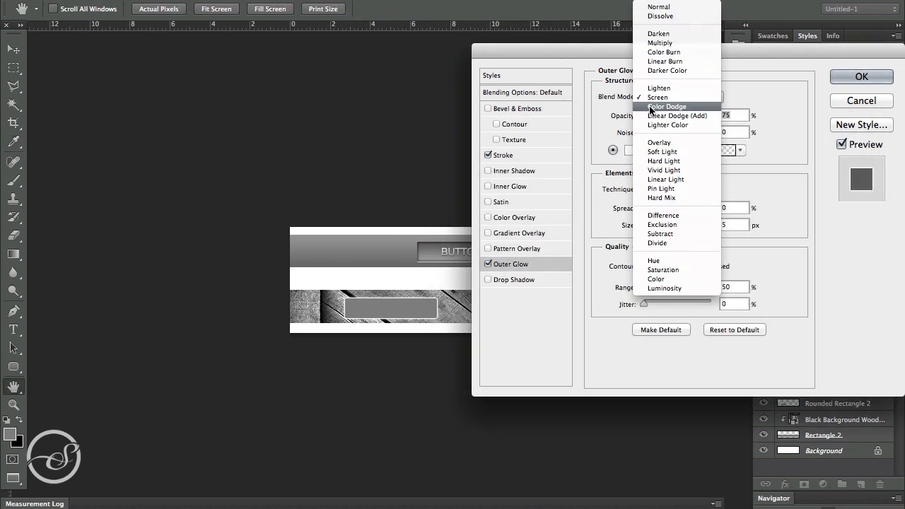
click(663, 160)
click(628, 150)
click(423, 367)
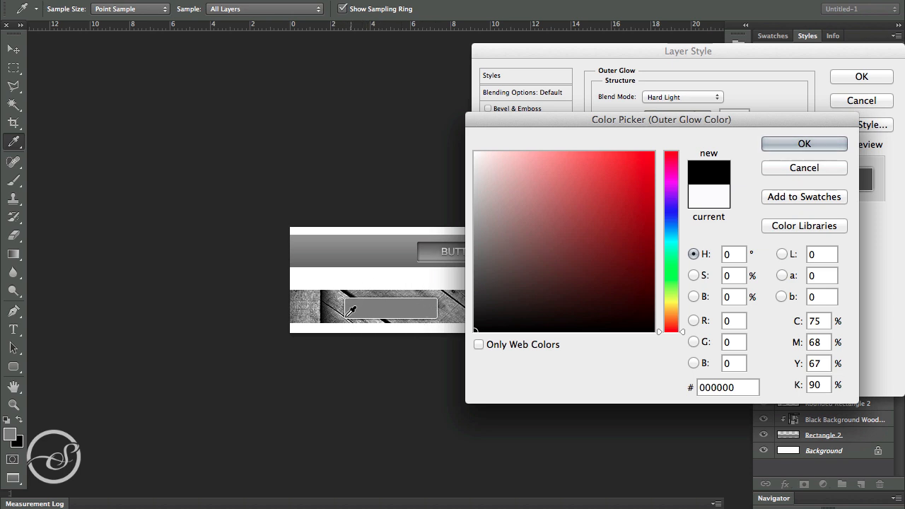
click(803, 144)
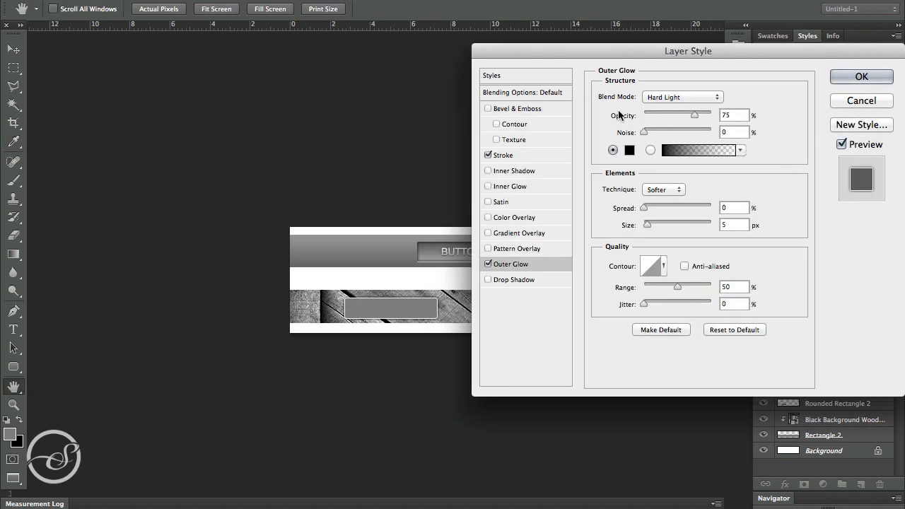
Set the outer glow's opacity to 80% and its size to 5 px, and apply the layer style
double_click(728, 114)
drag(690, 116, 698, 116)
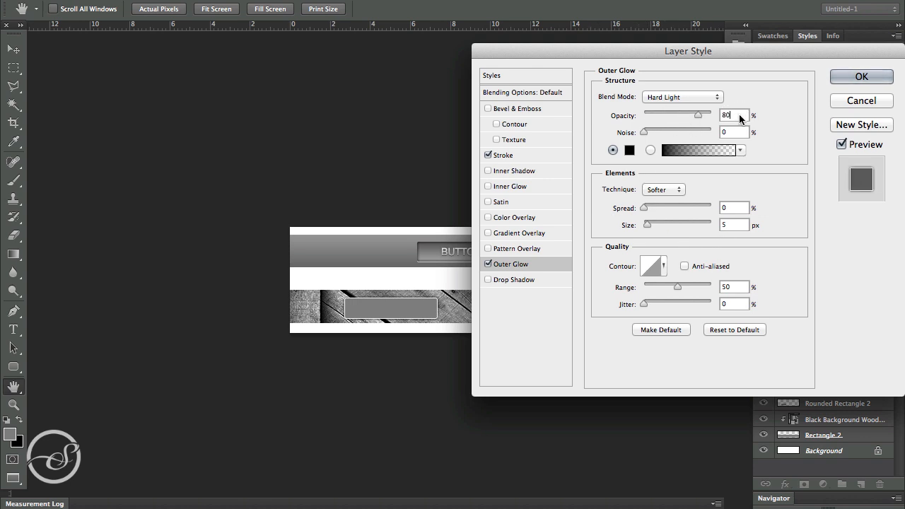
drag(737, 224, 647, 218)
text(8)
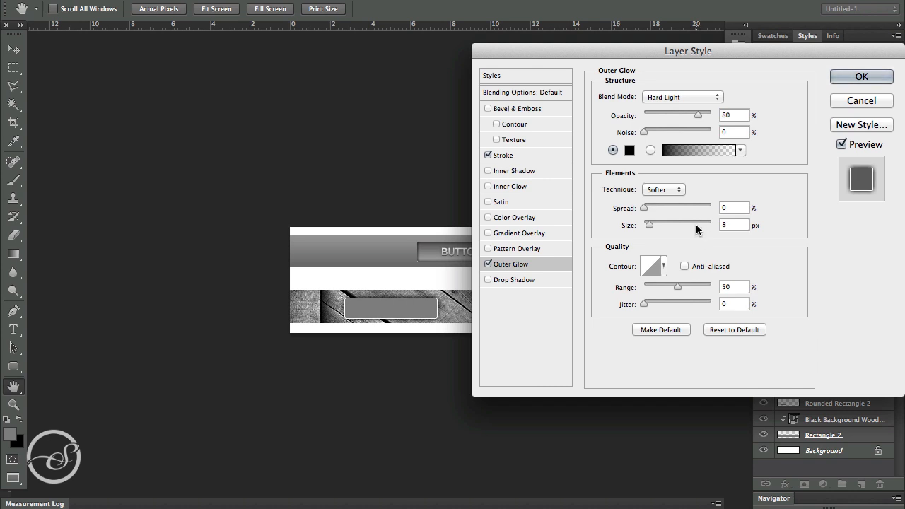
key(BackSpace)
text(5)
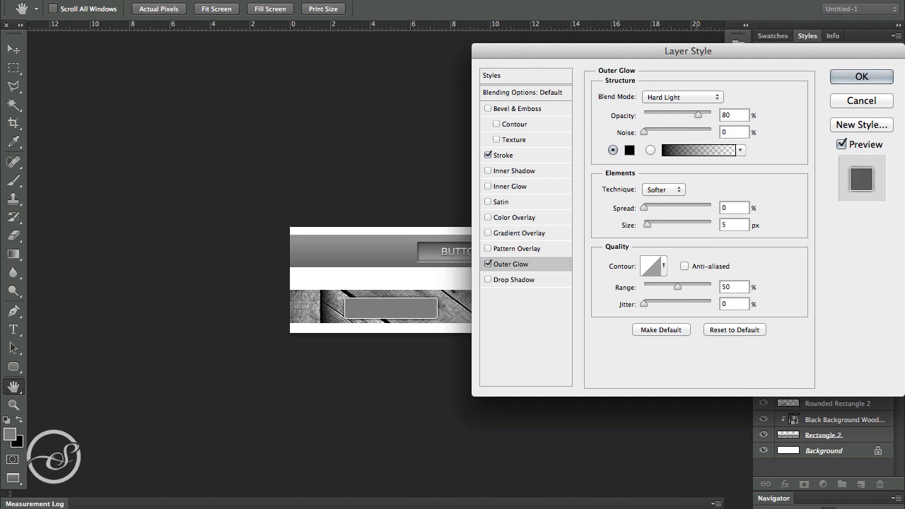
click(851, 78)
Rasterize the layer style of the duplicated rounded rectangle
scroll(865, 398, down, 1)
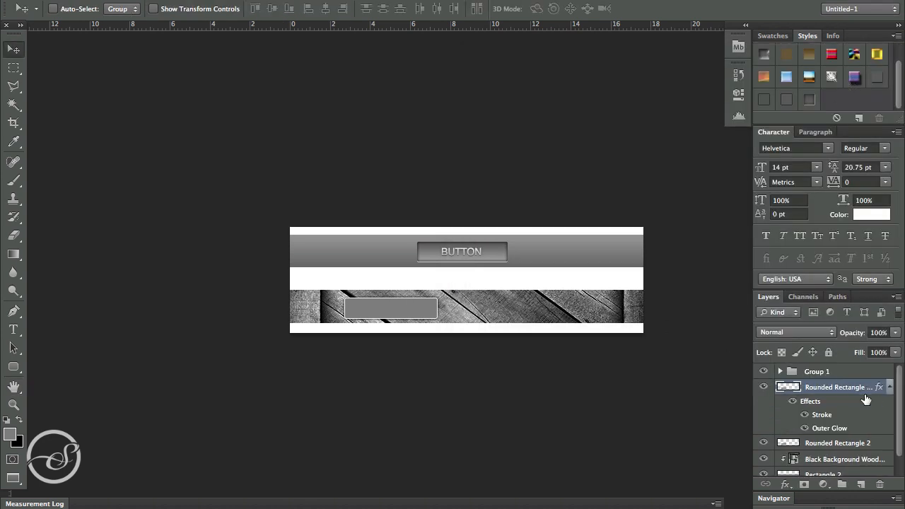
scroll(446, 313, up, 1)
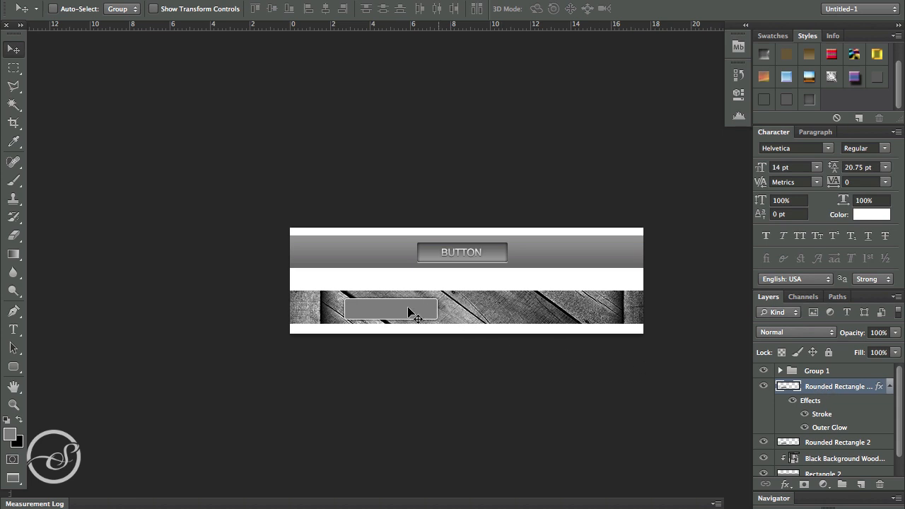
right_click(833, 390)
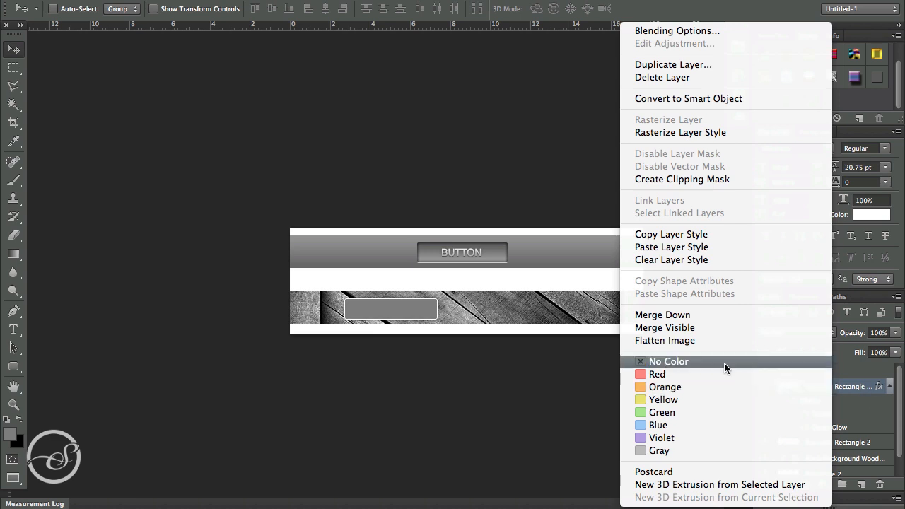
click(718, 133)
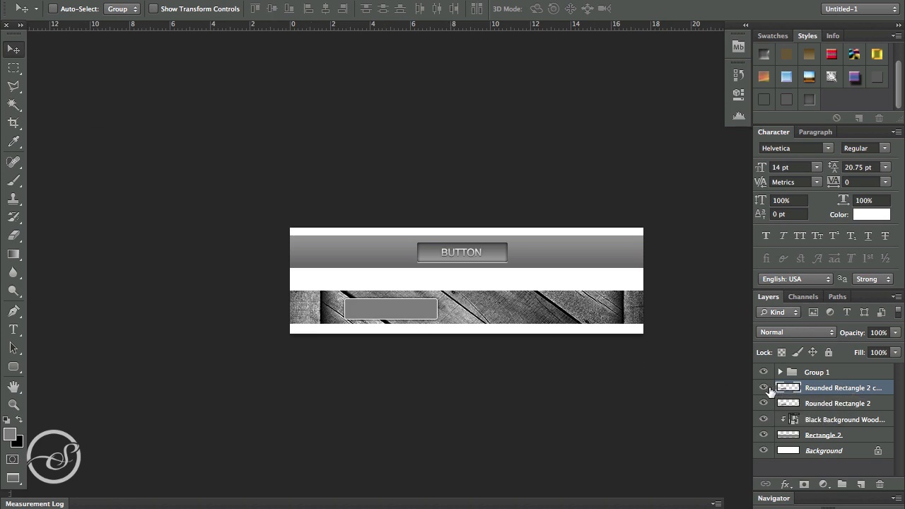
Select the grey interior of the duplicated rounded rectangle with the Magic Wand, delete it to leave only the outline, and deselect
click(13, 106)
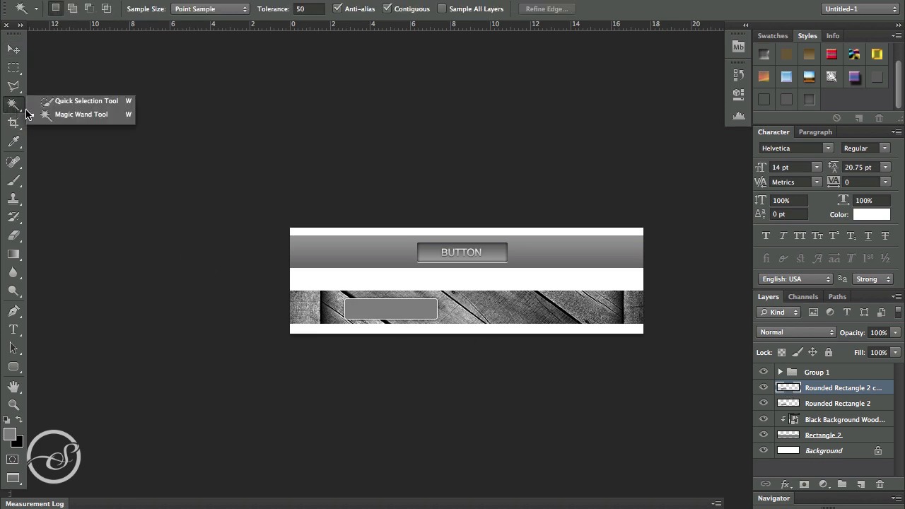
click(16, 109)
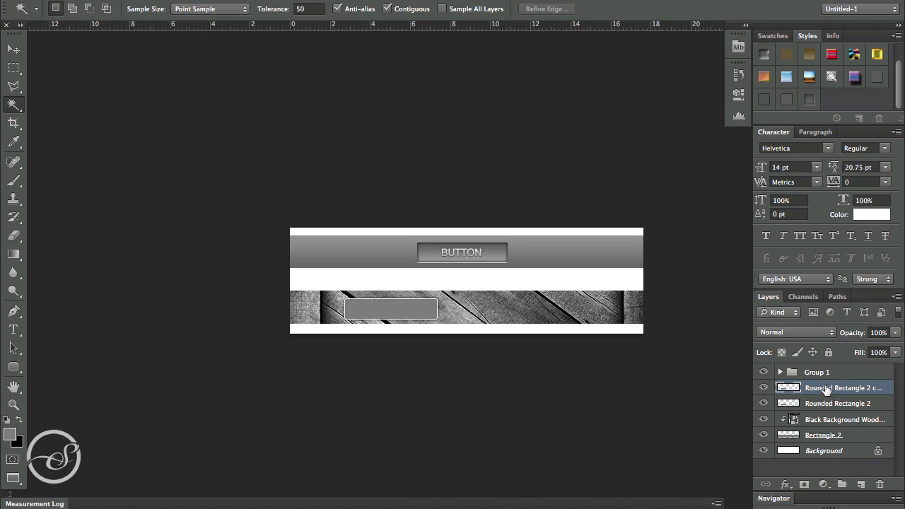
click(365, 309)
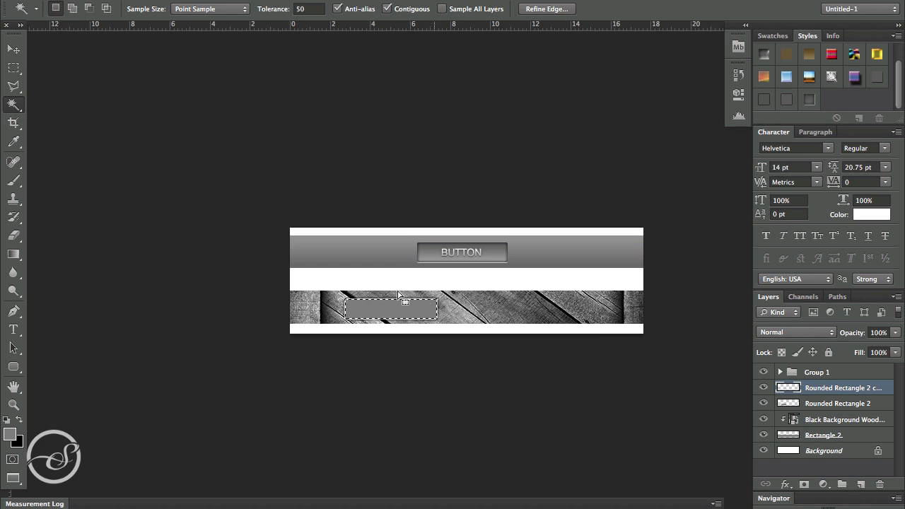
click(13, 68)
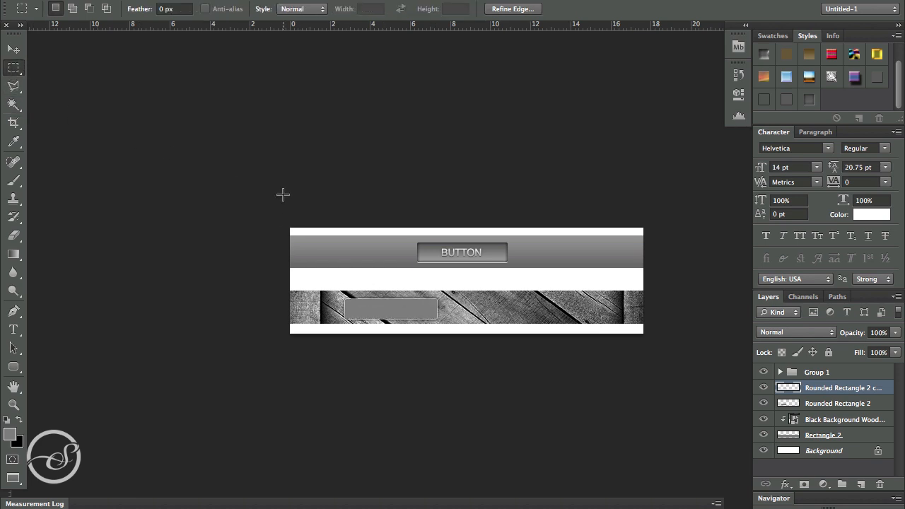
click(301, 215)
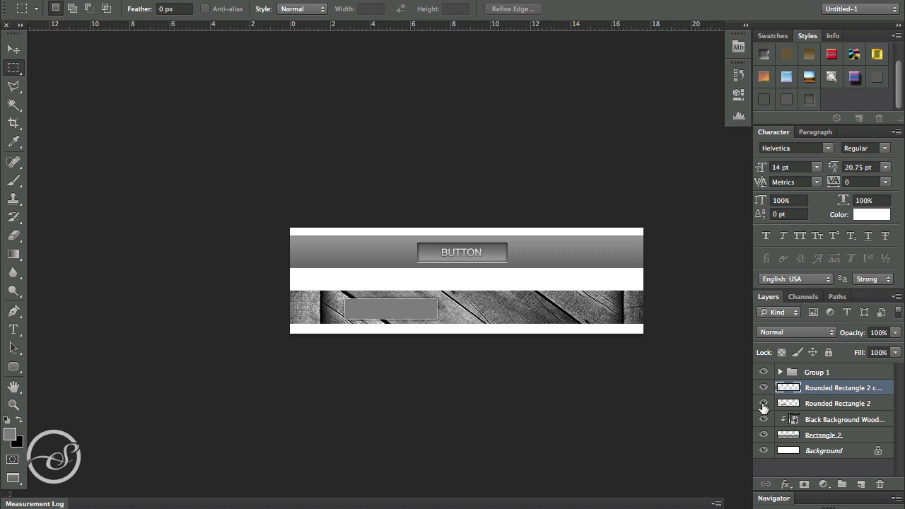
Toggle the visibility of the Rounded Rectangle 2 layer to compare the button with and without its fill
click(803, 409)
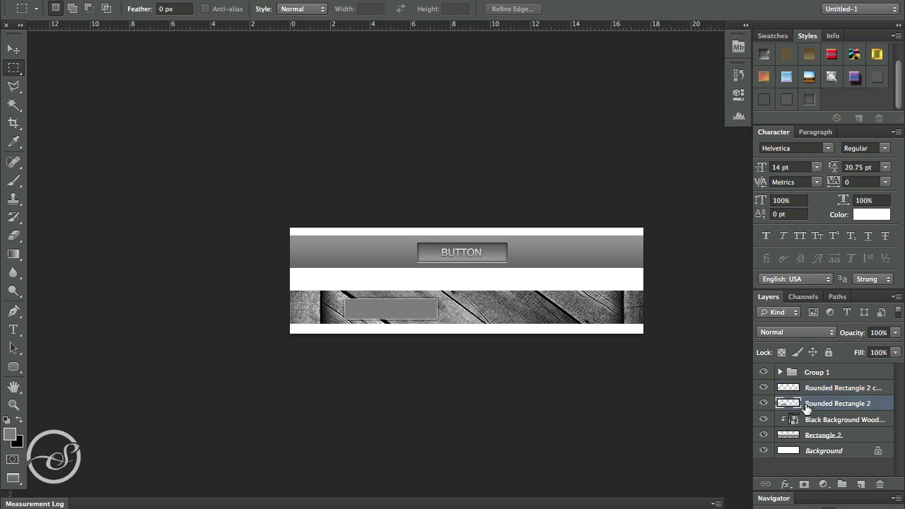
click(763, 404)
click(763, 405)
click(764, 405)
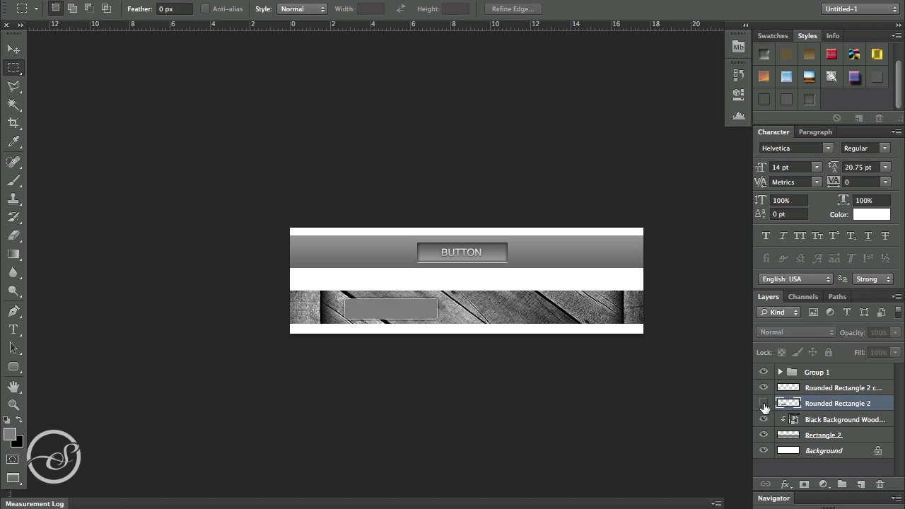
click(764, 404)
click(764, 405)
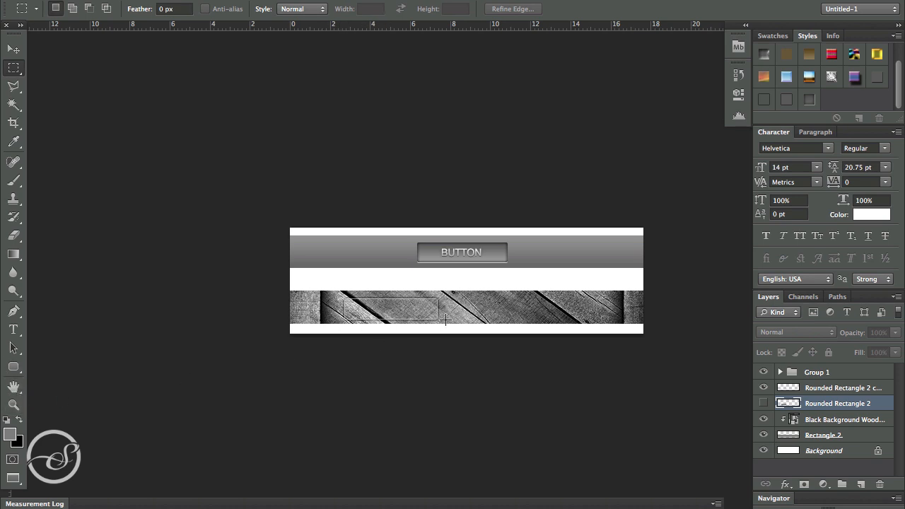
click(763, 404)
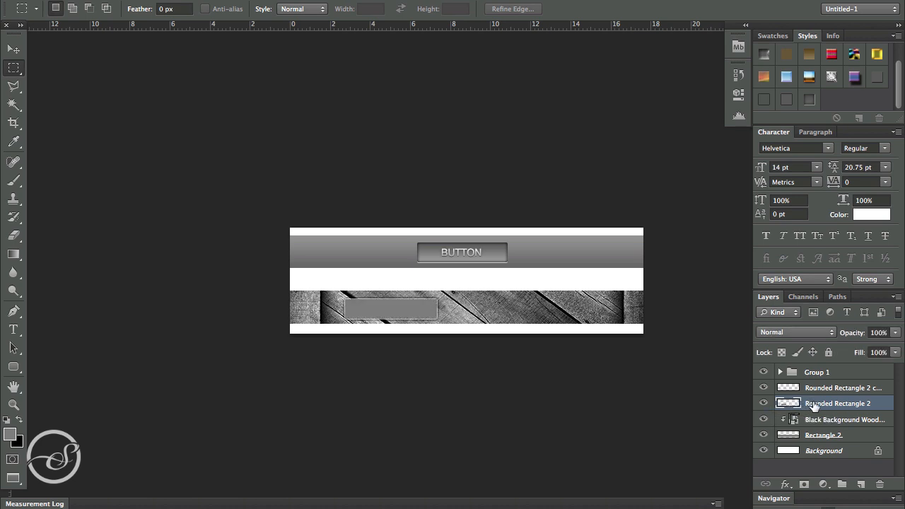
click(785, 484)
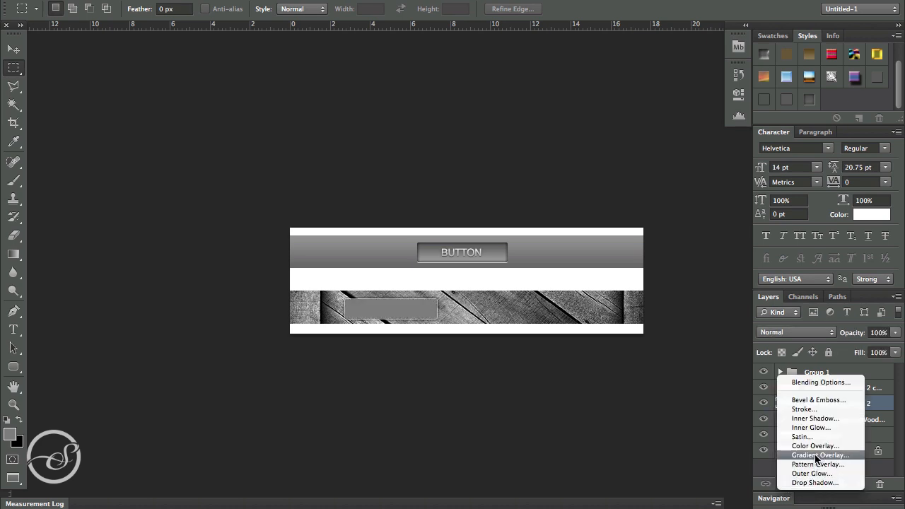
click(704, 441)
click(820, 391)
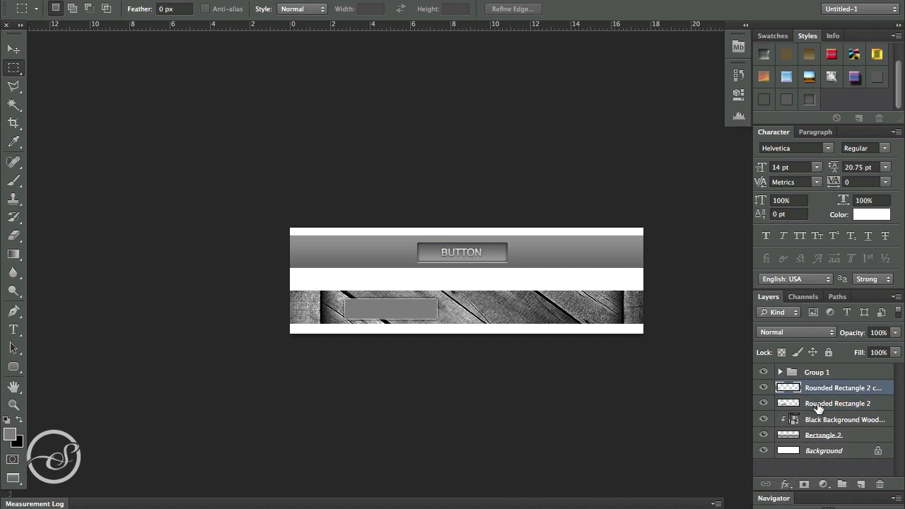
Apply a Color Overlay in pink (ff005a) to the Rounded Rectangle 2 layer
click(816, 405)
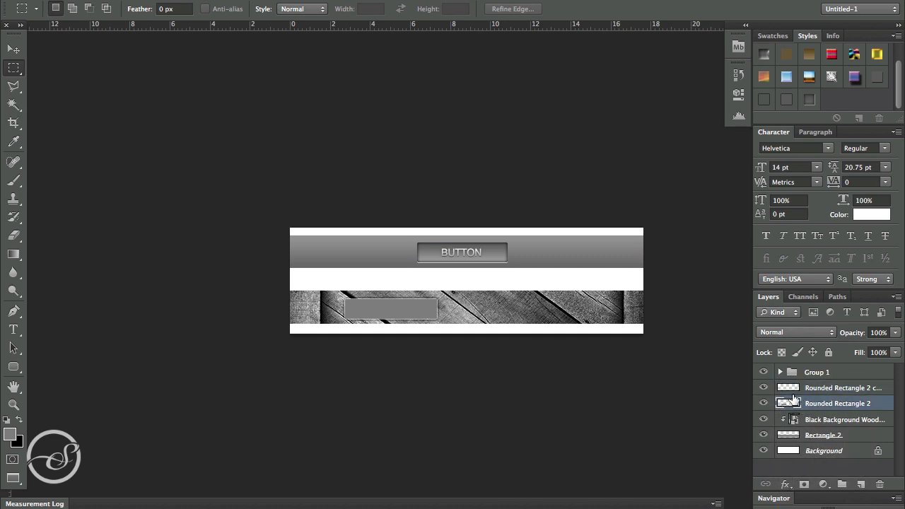
click(784, 484)
click(796, 447)
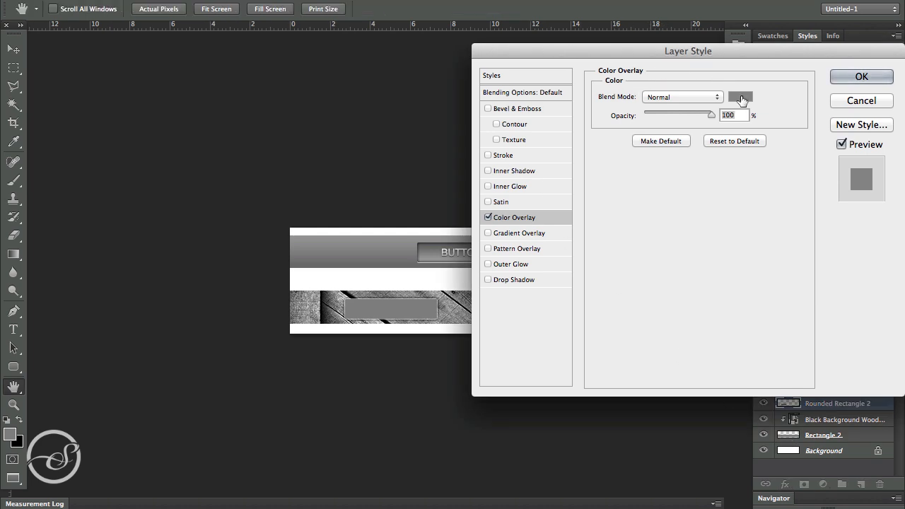
click(739, 97)
mouse_move(672, 153)
mouse_down()
mouse_move(675, 168)
mouse_move(681, 142)
mouse_move(676, 165)
mouse_up()
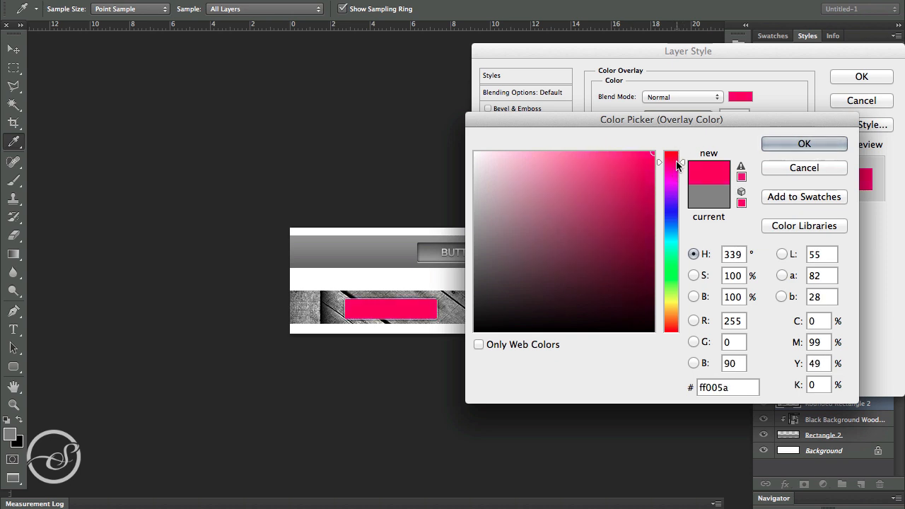
click(802, 143)
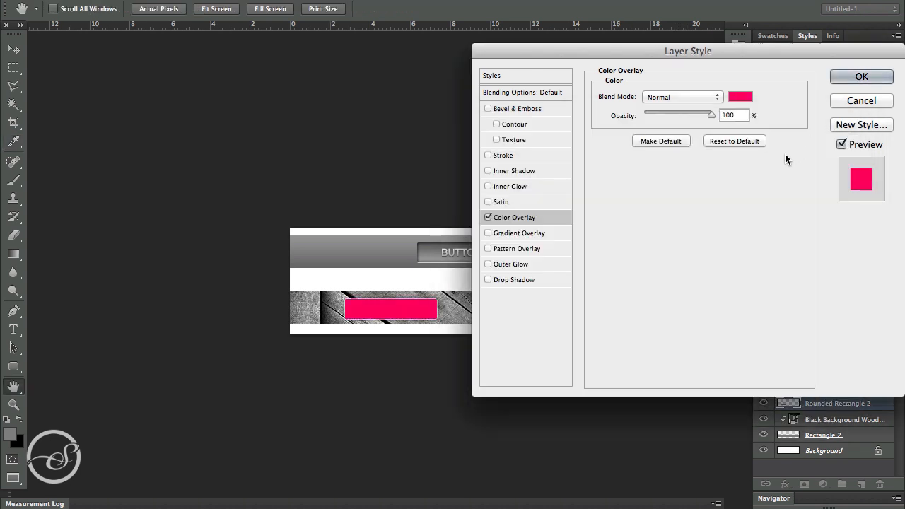
drag(696, 54, 708, 58)
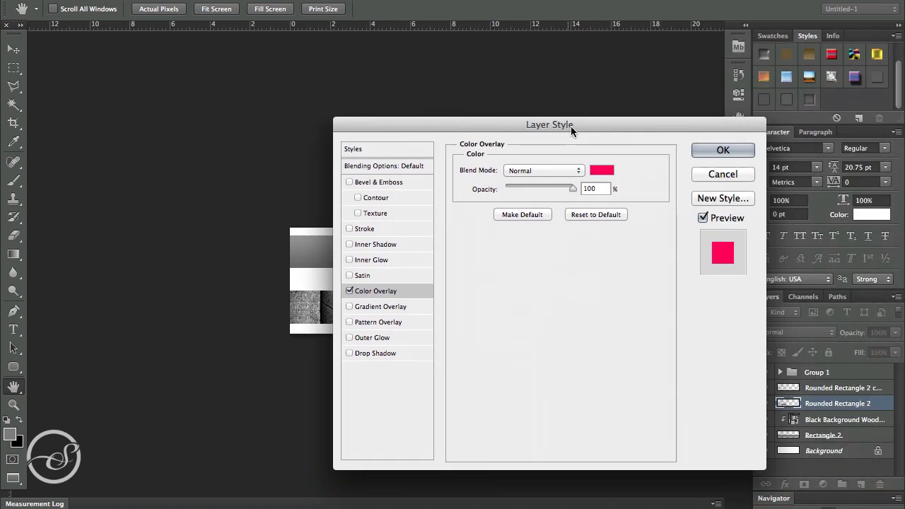
click(722, 149)
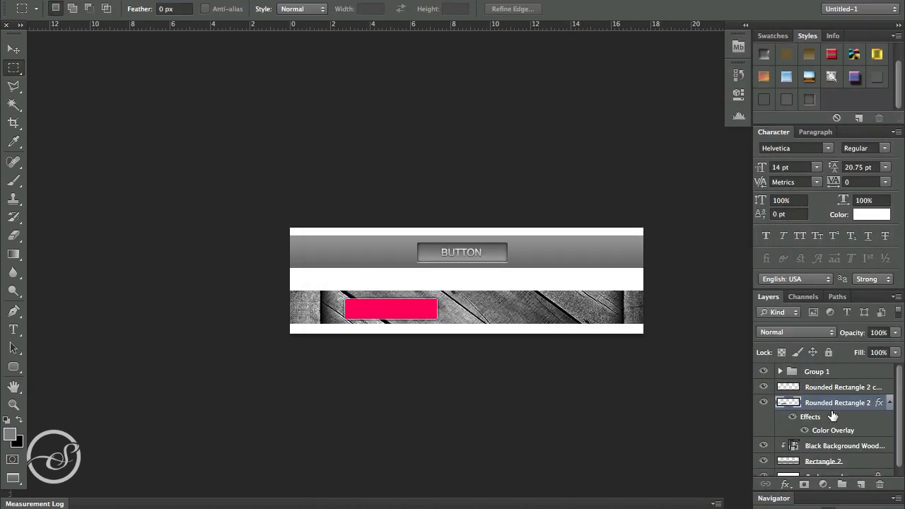
Add a layer mask to Rounded Rectangle 2 and ready the Brush tool with black as the foreground colour
click(803, 486)
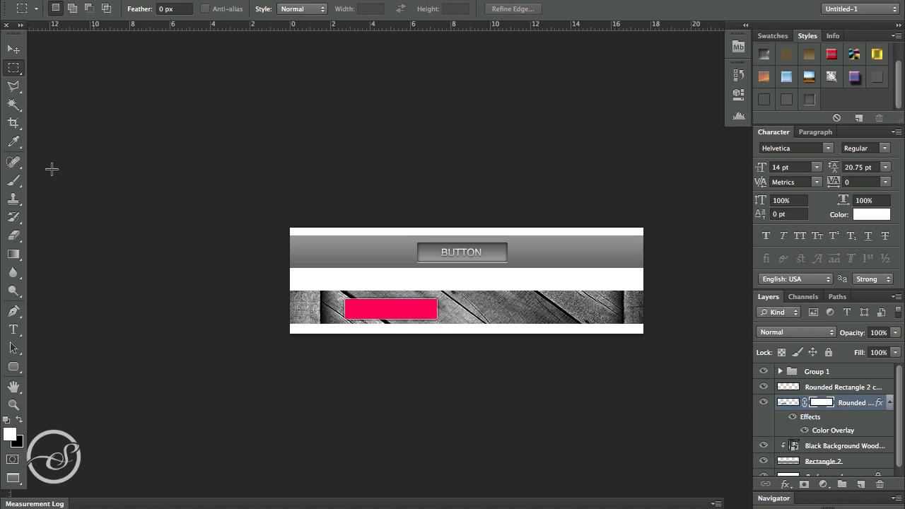
click(13, 180)
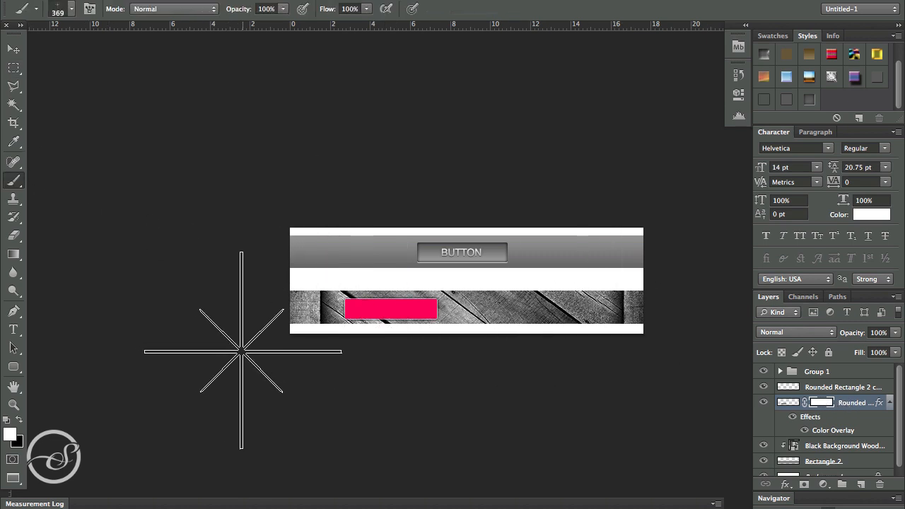
key(z)
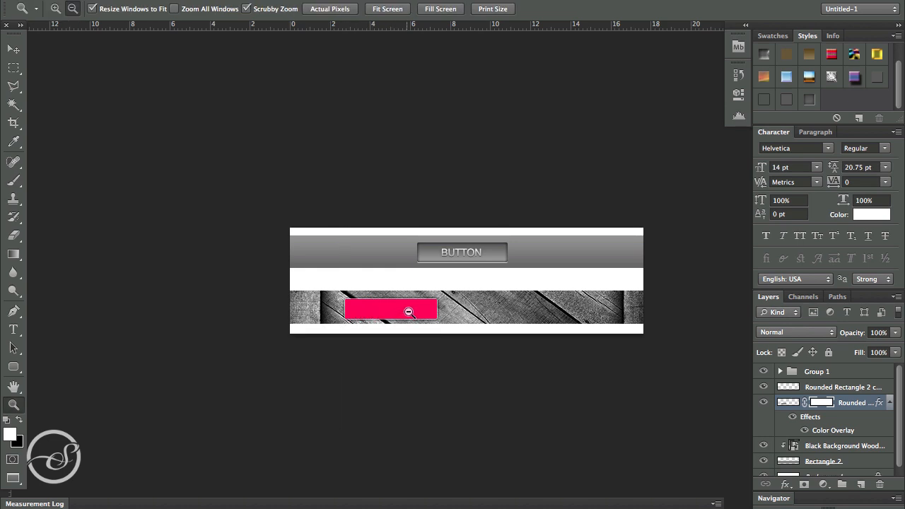
key(x)
click(14, 180)
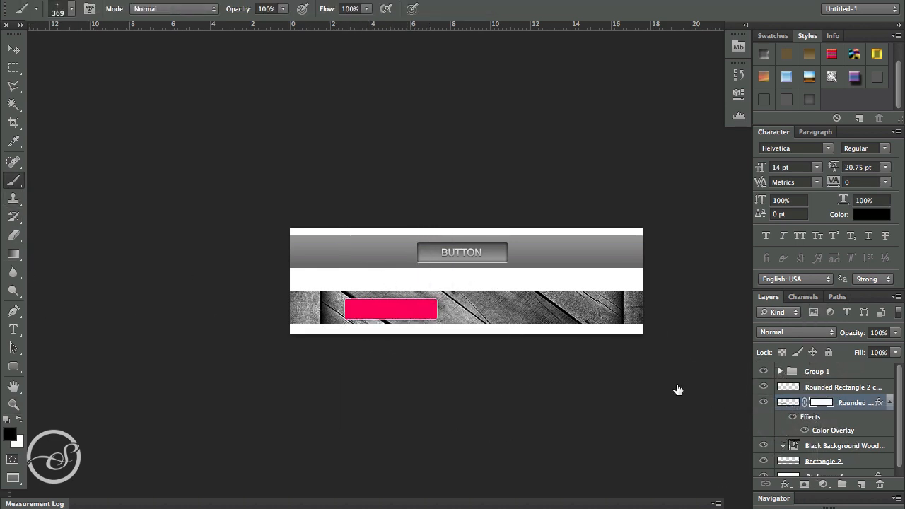
Paint part of the pink button away on its mask with a 49 px hard round brush, and delete the layer mask
click(55, 17)
scroll(310, 211, up, 3)
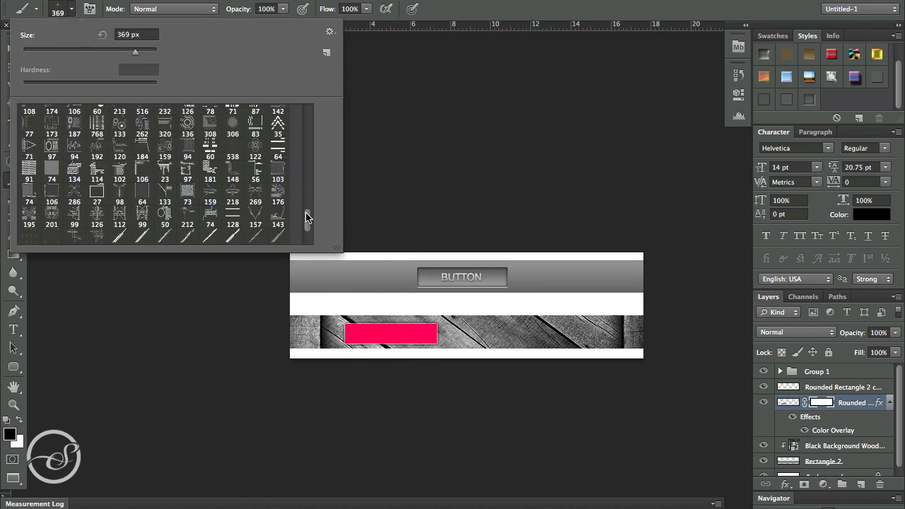
scroll(309, 217, up, 5)
scroll(303, 113, up, 5)
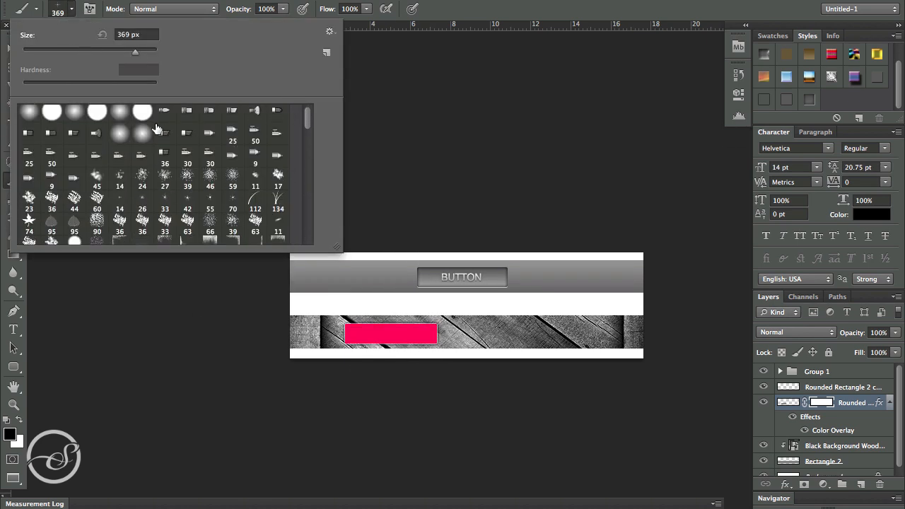
click(141, 113)
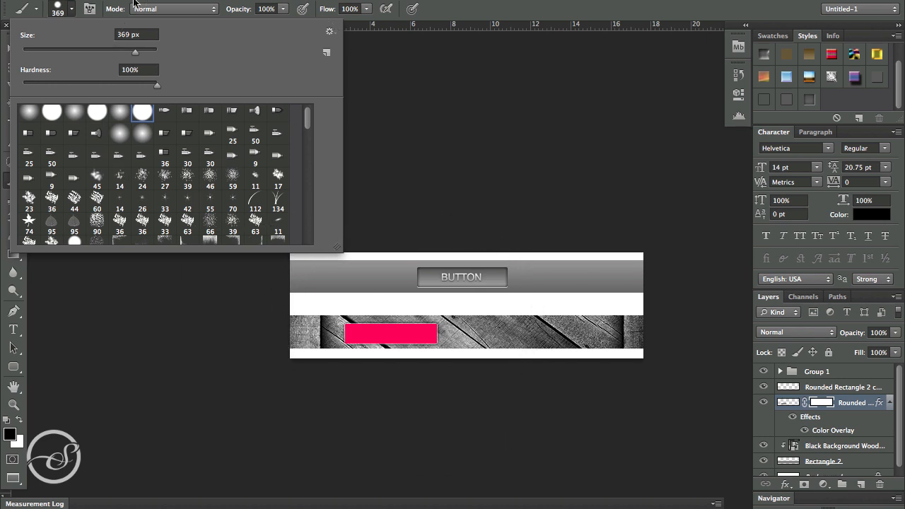
text(49)
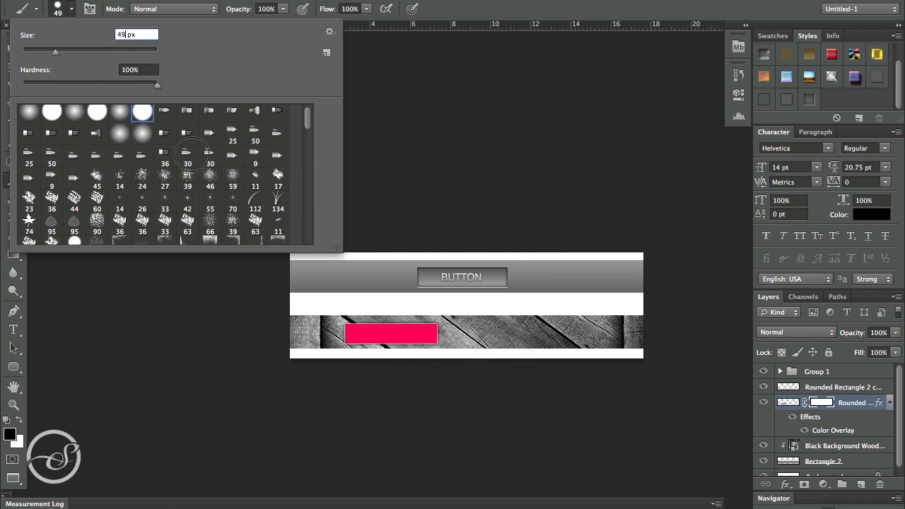
click(64, 10)
mouse_move(387, 332)
mouse_down()
mouse_move(455, 326)
mouse_move(445, 322)
mouse_up()
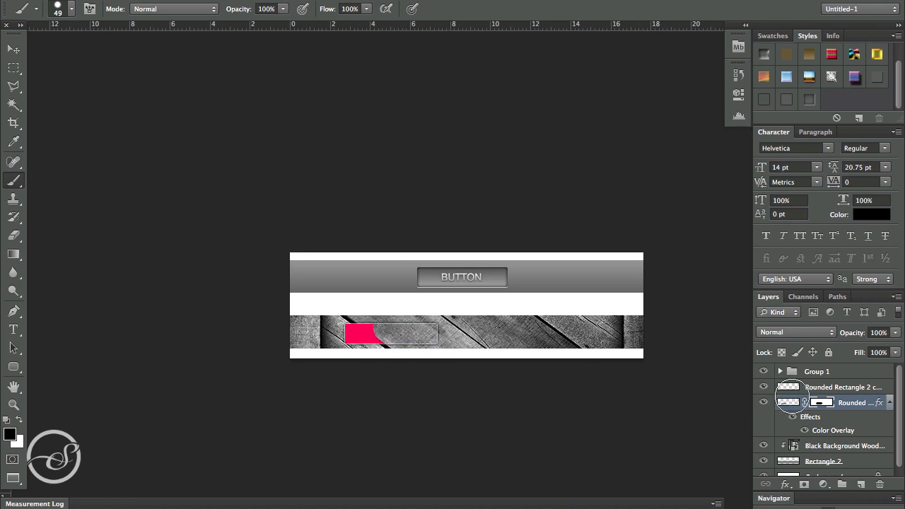
right_click(824, 405)
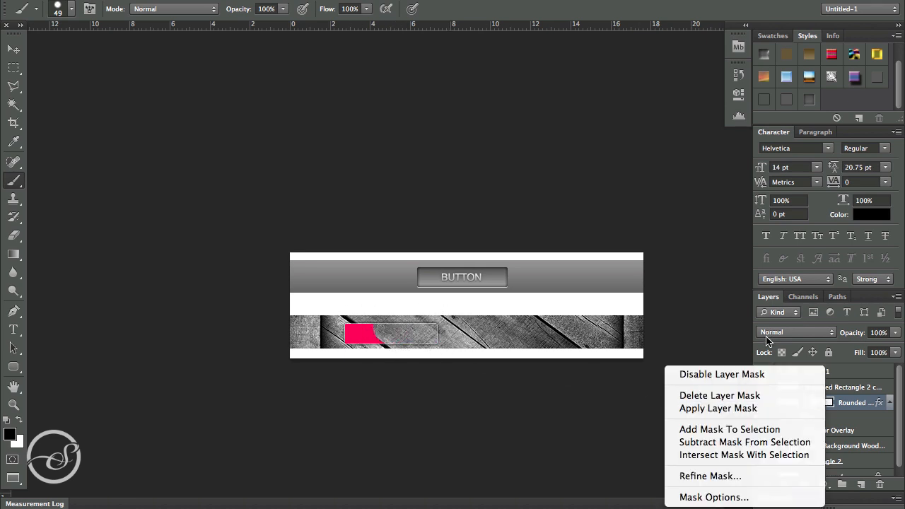
click(751, 395)
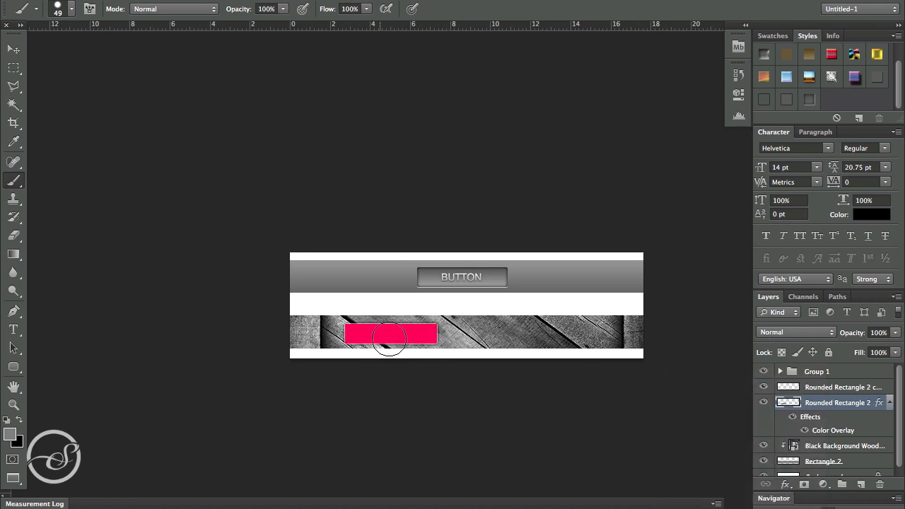
Add a layer mask to Rounded Rectangle 2 and draw a vertical black-to-white linear gradient on it, fading the pink towards the button's lower edge
click(804, 485)
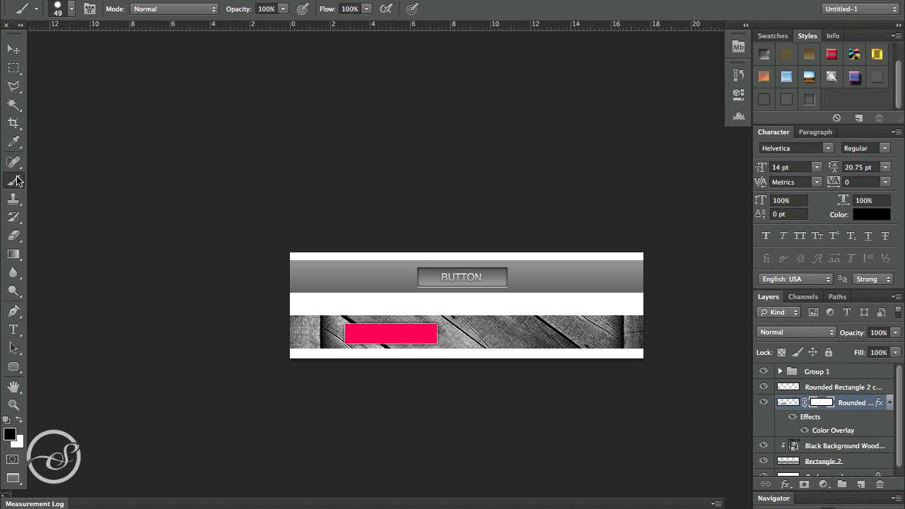
click(17, 261)
click(49, 253)
scroll(417, 322, down, 1)
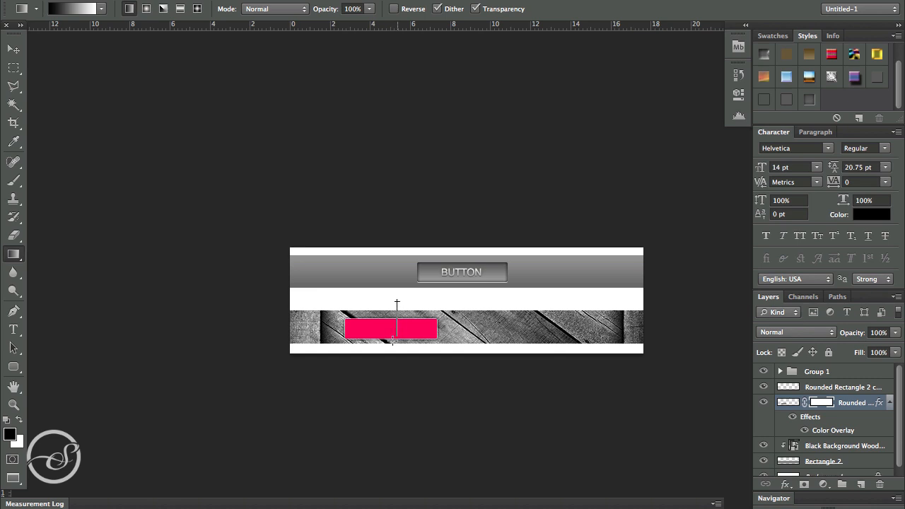
drag(416, 342, 402, 303)
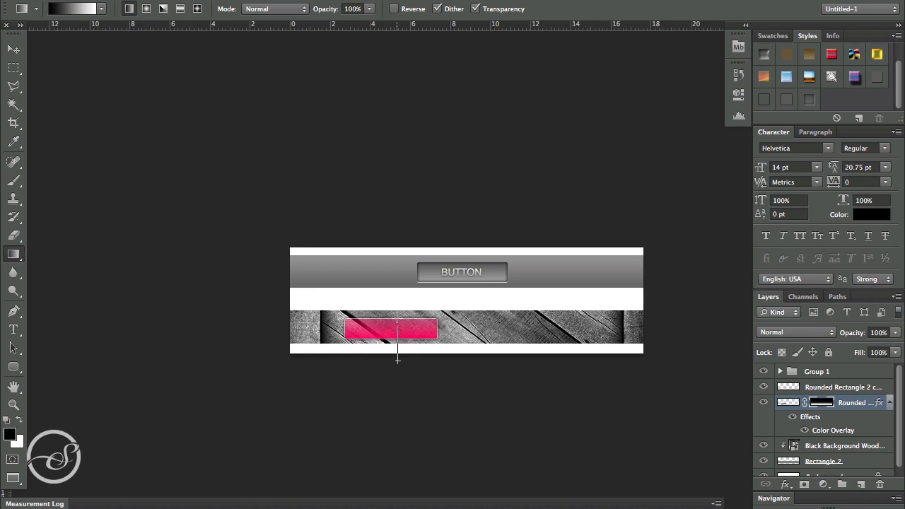
drag(401, 304, 401, 304)
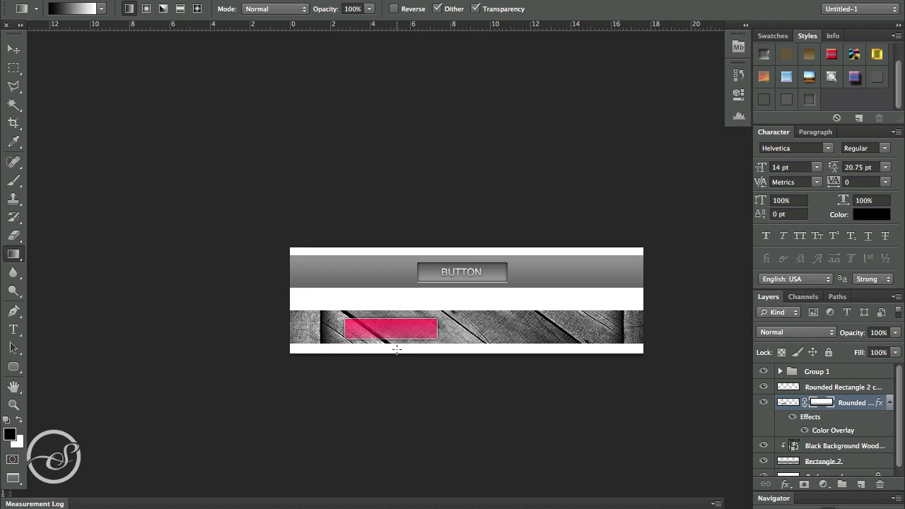
drag(399, 301, 394, 352)
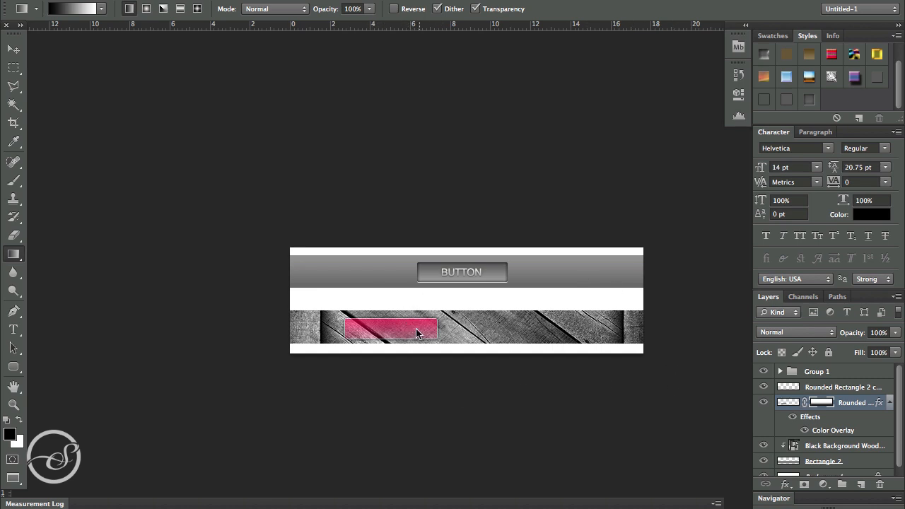
drag(416, 319, 417, 343)
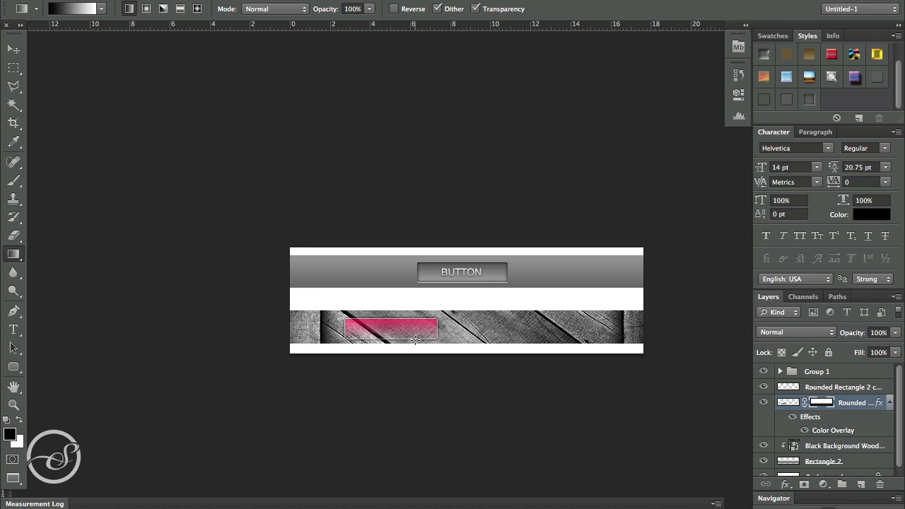
drag(419, 309, 419, 342)
scroll(633, 380, down, 1)
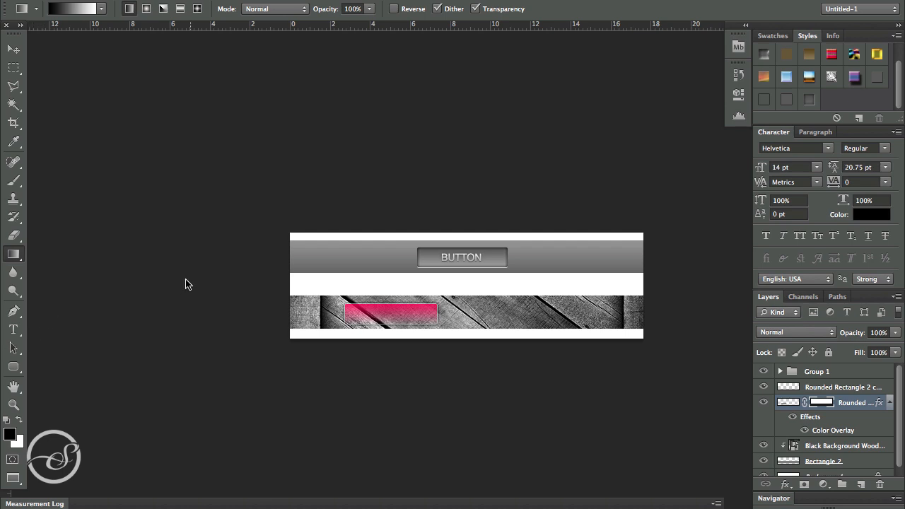
Add the text BUTTON in 14 pt Helvetica Regular over the pink button, above the Rounded Rectangle 2 copy layer
click(13, 329)
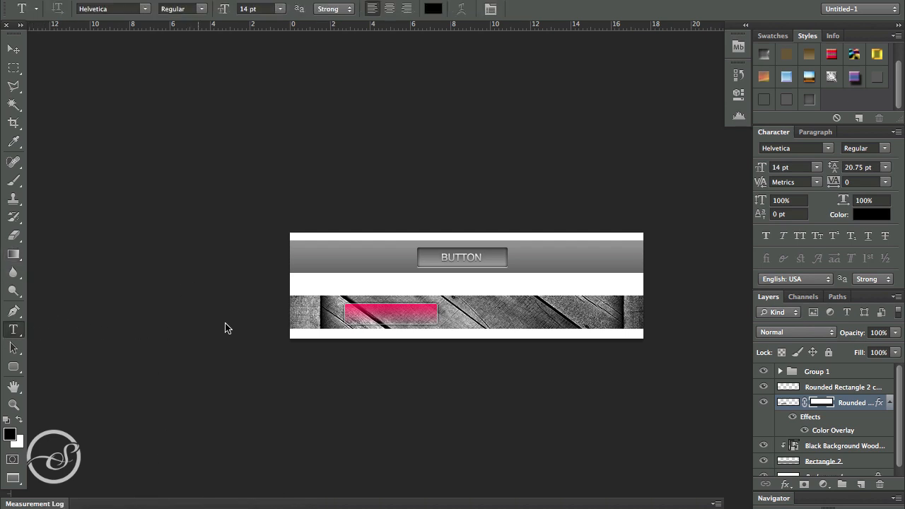
click(848, 388)
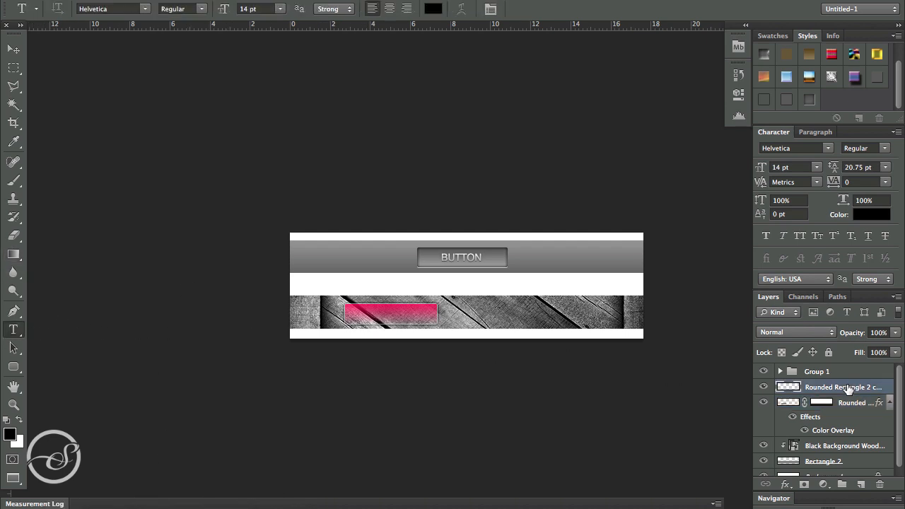
key(x)
click(374, 312)
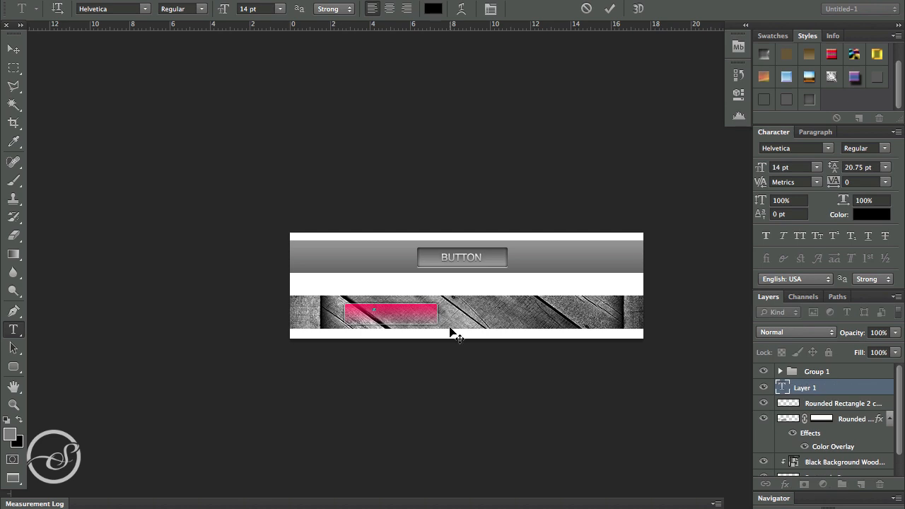
text(BUTTON)
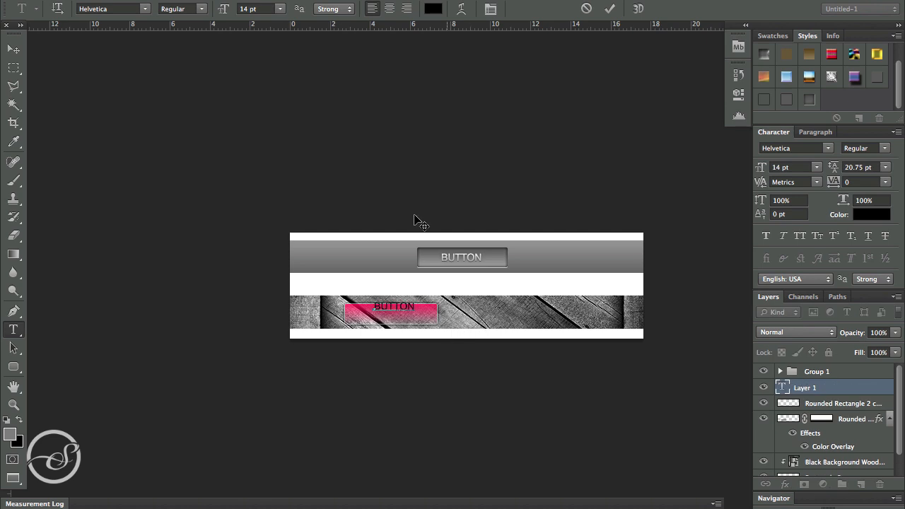
Change the colour of the new BUTTON text to white
key(ctrl+a)
click(434, 10)
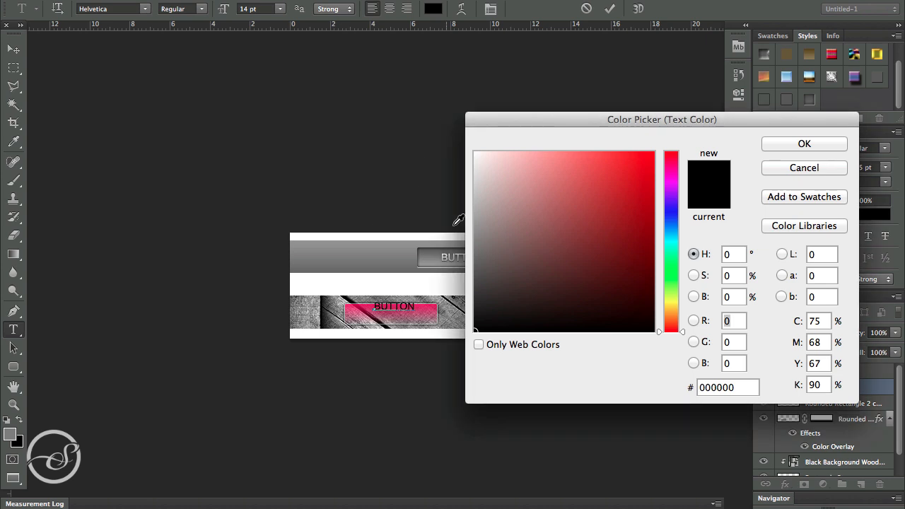
click(520, 229)
drag(547, 153, 410, 124)
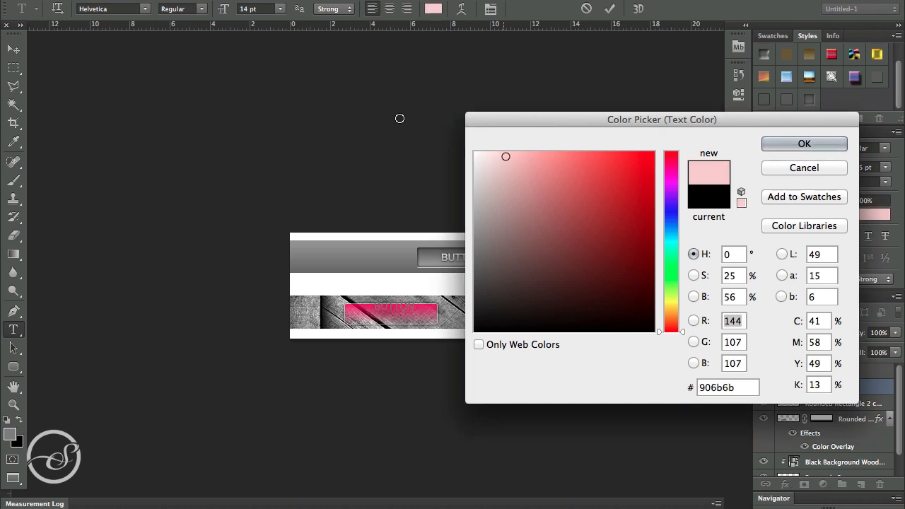
click(787, 144)
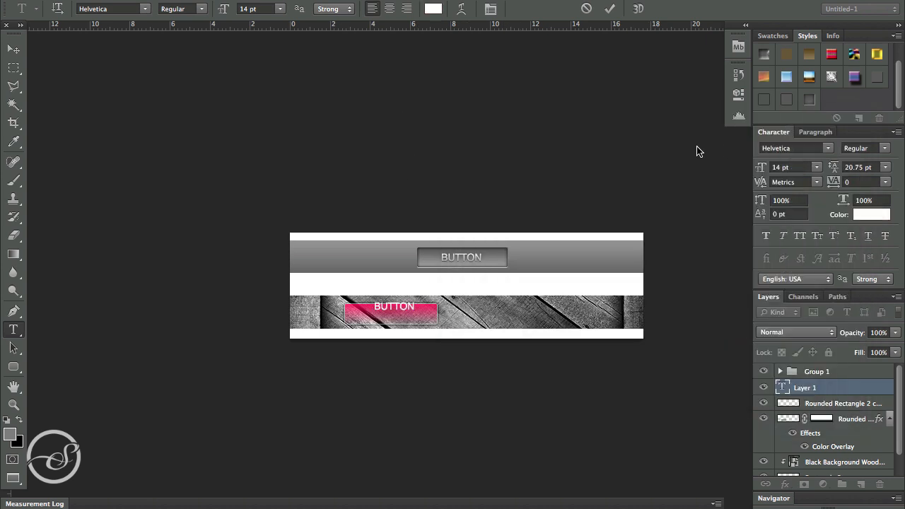
Nudge the white BUTTON text down and left until it is centred on the pink button
click(13, 48)
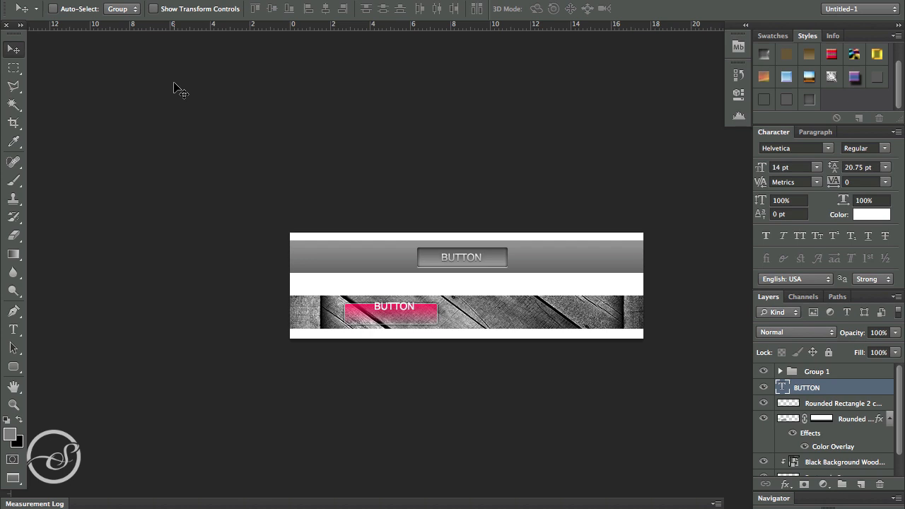
key(Down)
key(Down)
key(Down)
key(Down)
key(Down)
key(Down)
key(Down)
key(Down)
key(Down)
key(Down)
key(Left)
key(Left)
key(Left)
key(Left)
key(Left)
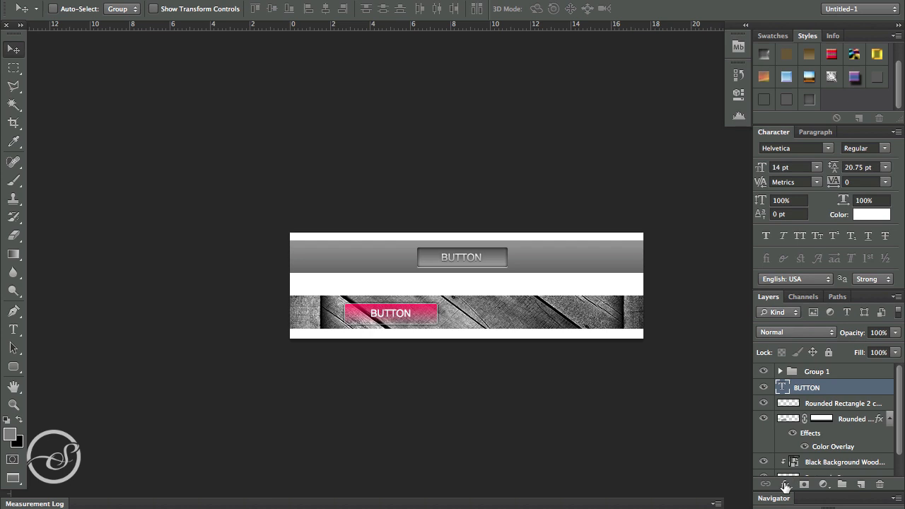
Apply a Drop Shadow to the white BUTTON text with 40% opacity, 2 px distance and 0 px size
click(785, 485)
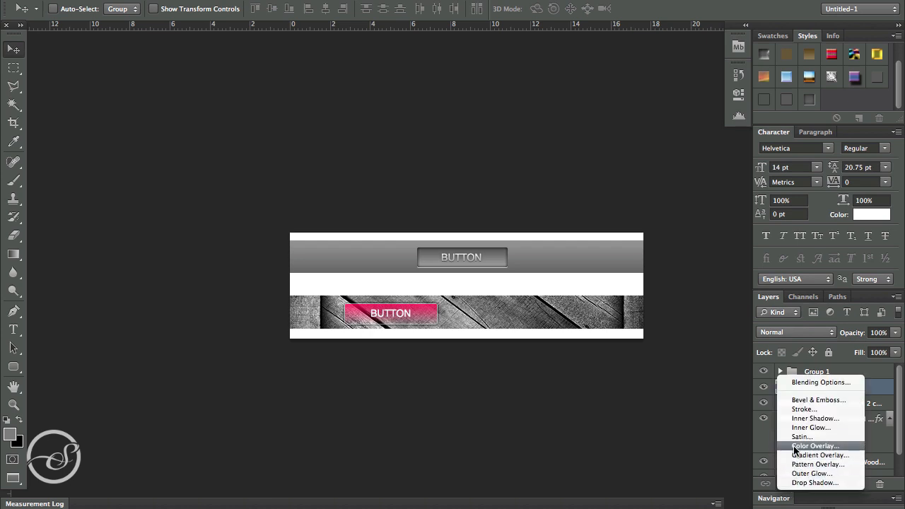
click(818, 483)
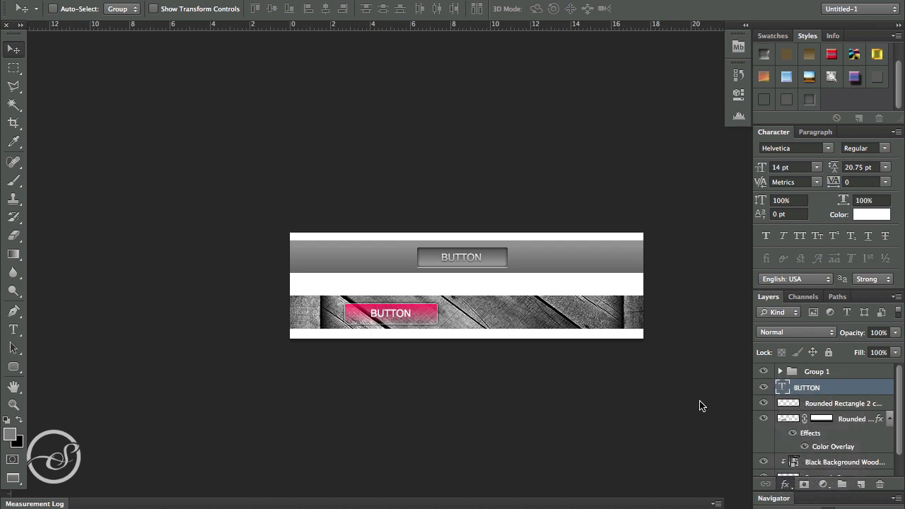
drag(548, 122, 695, 66)
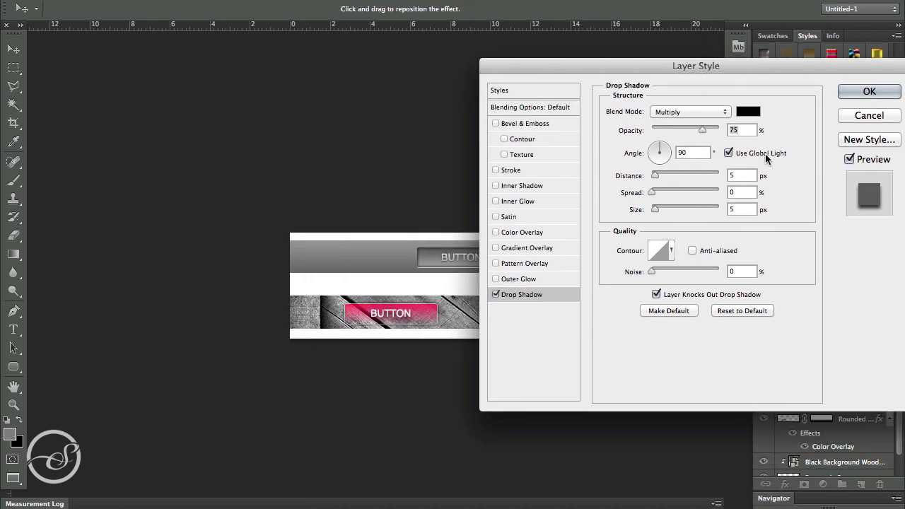
double_click(739, 175)
text(1)
drag(655, 209, 561, 212)
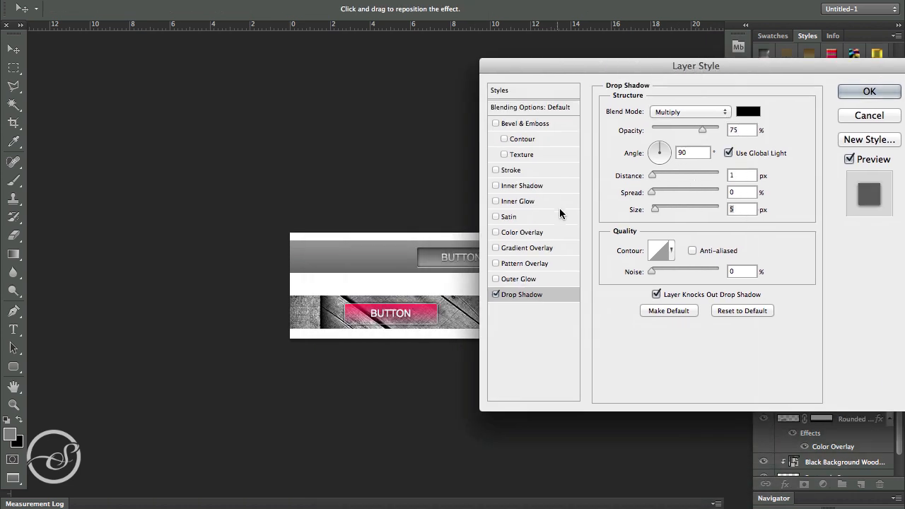
drag(695, 125, 769, 132)
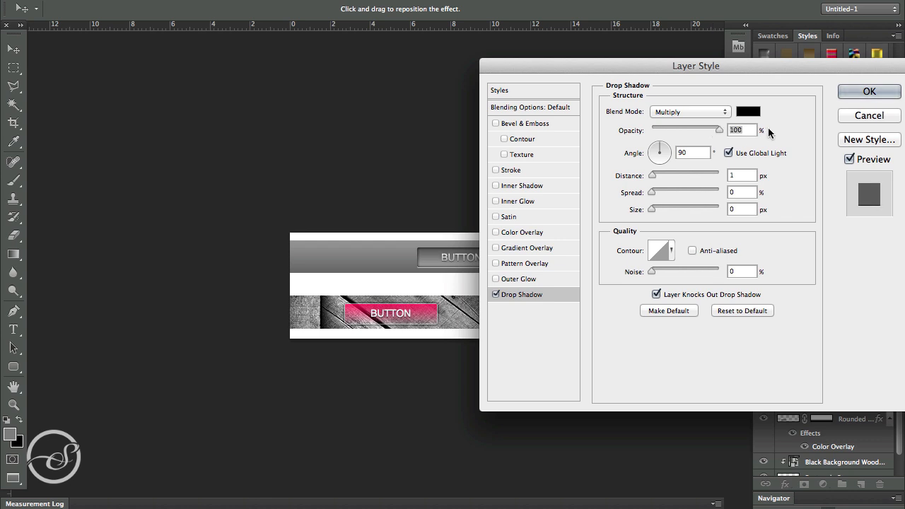
double_click(739, 175)
text(2)
click(617, 130)
text(40)
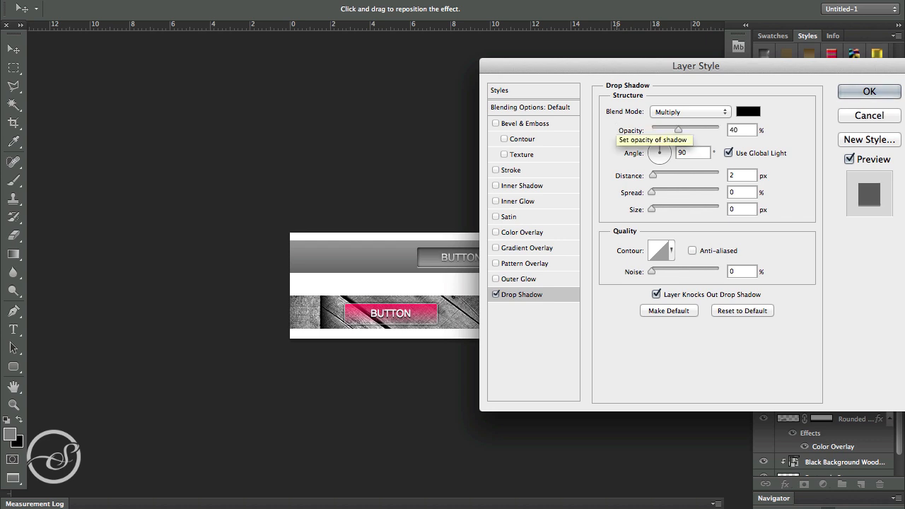
key(Return)
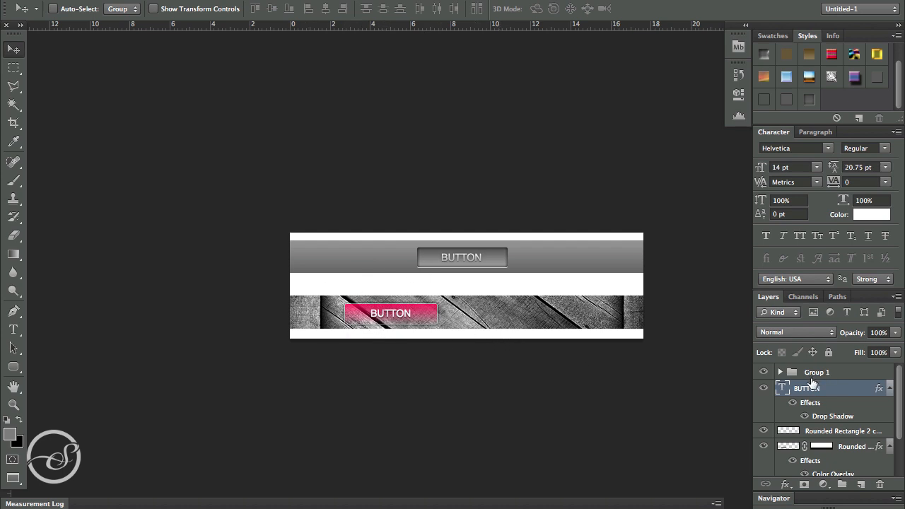
Group all second-button layers from the BUTTON text down to Rectangle 2, and undo a trial move of the group
scroll(813, 385, down, 4)
shift+click(820, 453)
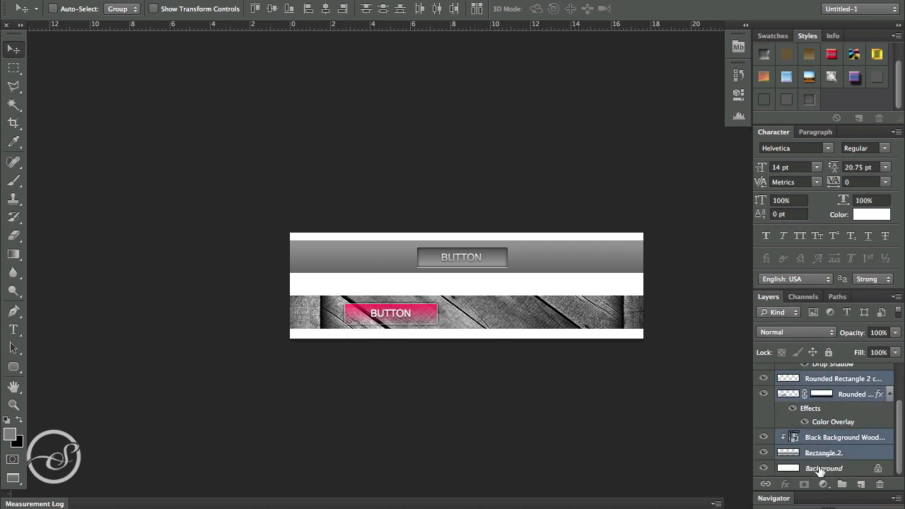
drag(837, 461, 841, 483)
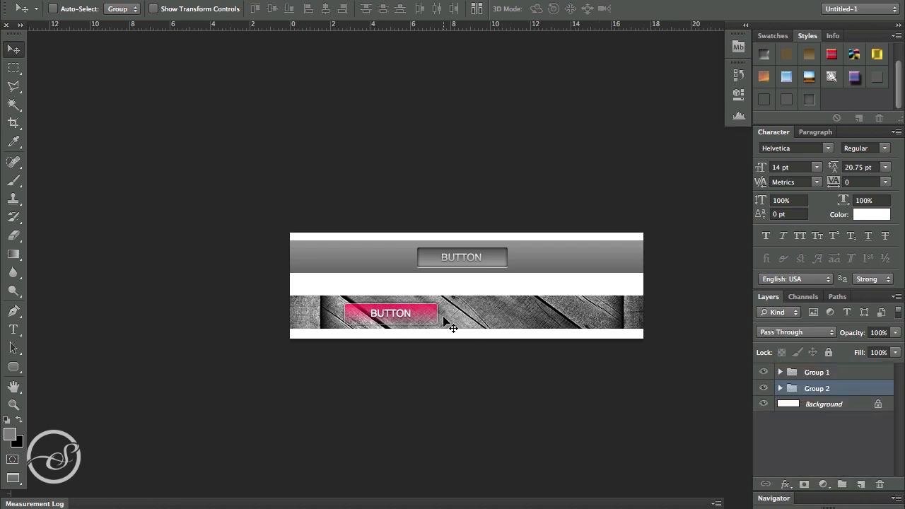
drag(445, 316, 453, 317)
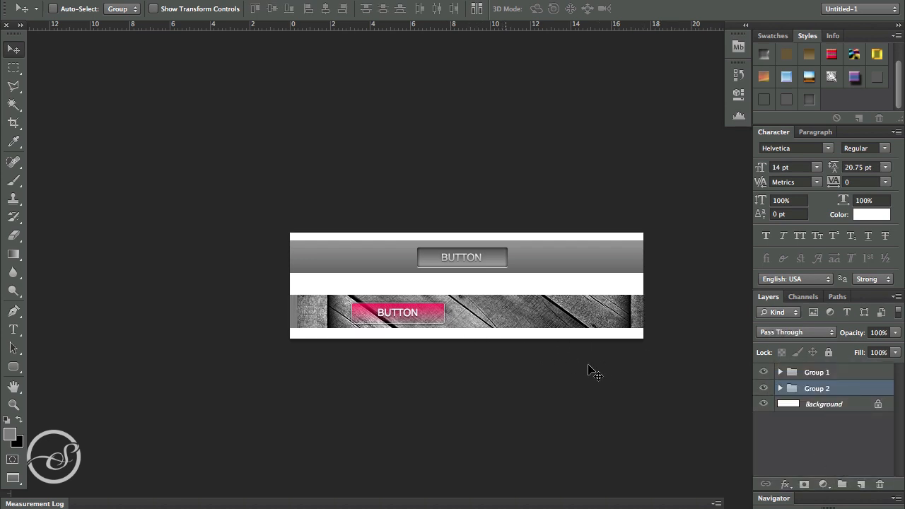
key(super+z)
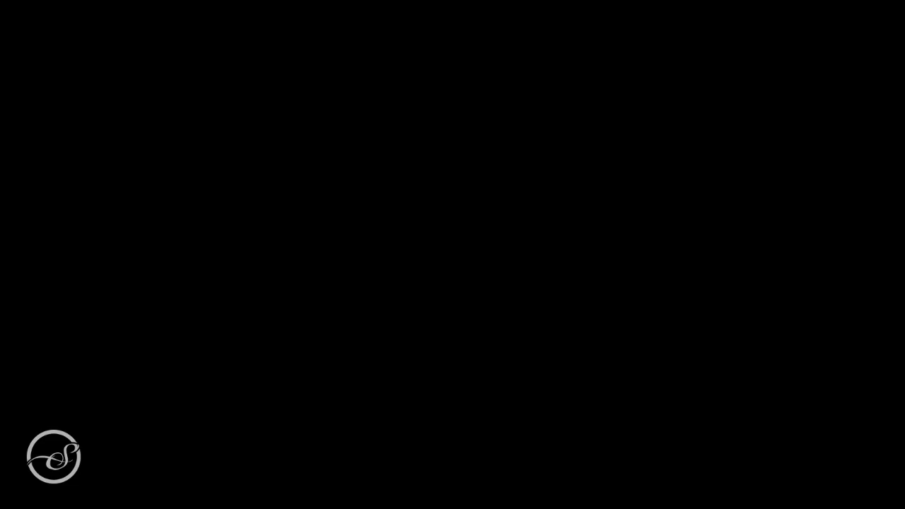
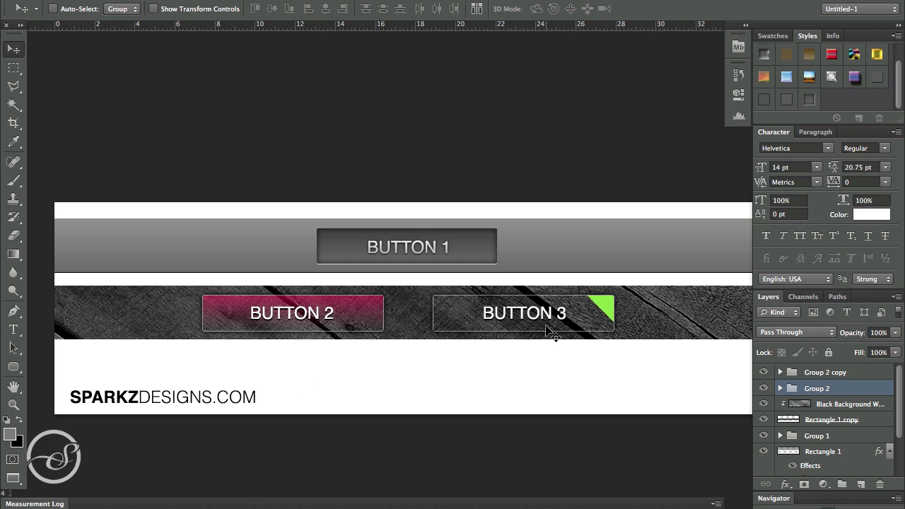
Switch back to the working document with the grey and pink buttons and select Group 1
key(ctrl+Tab)
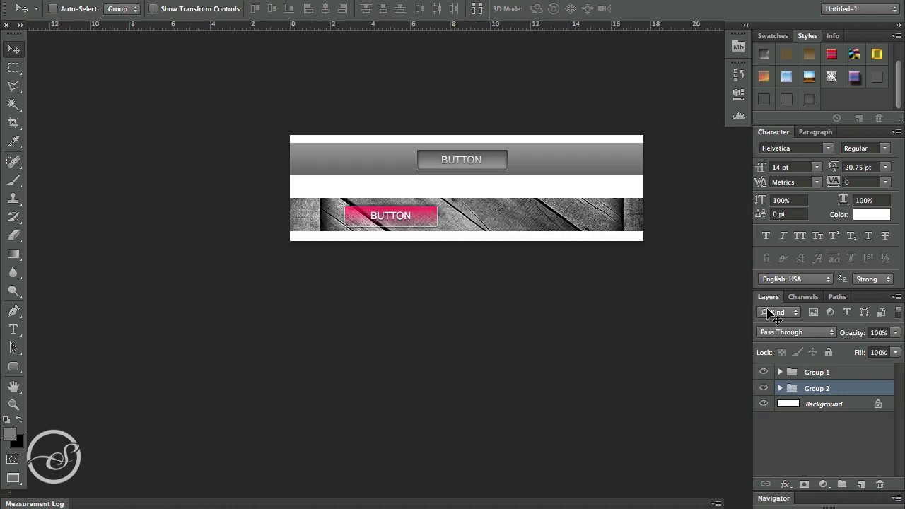
click(797, 374)
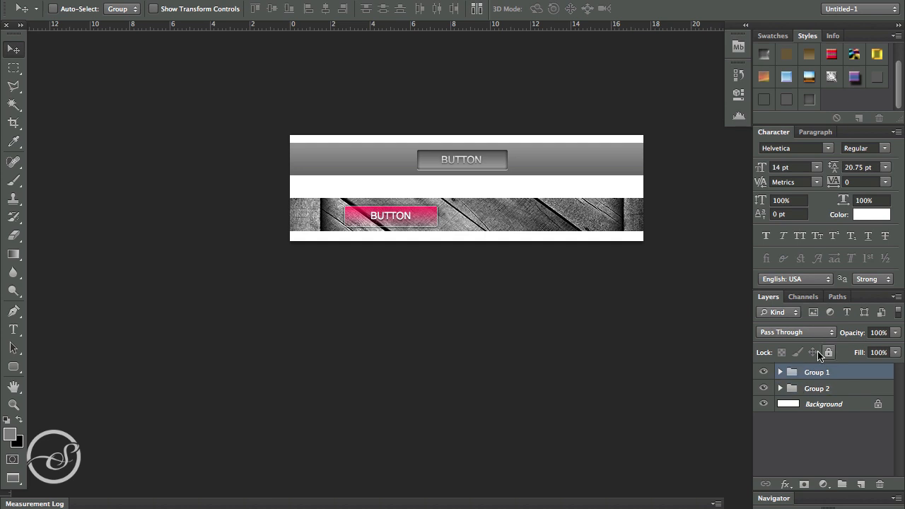
click(17, 257)
right_click(16, 257)
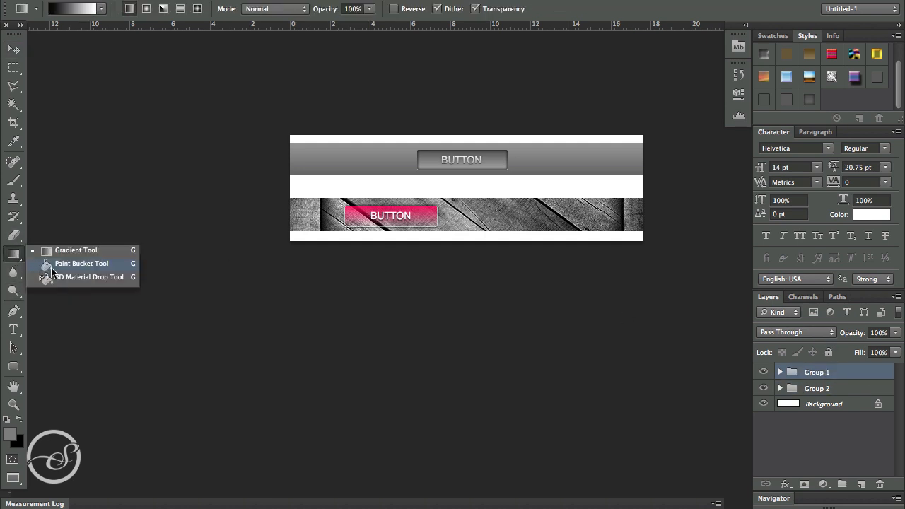
click(13, 253)
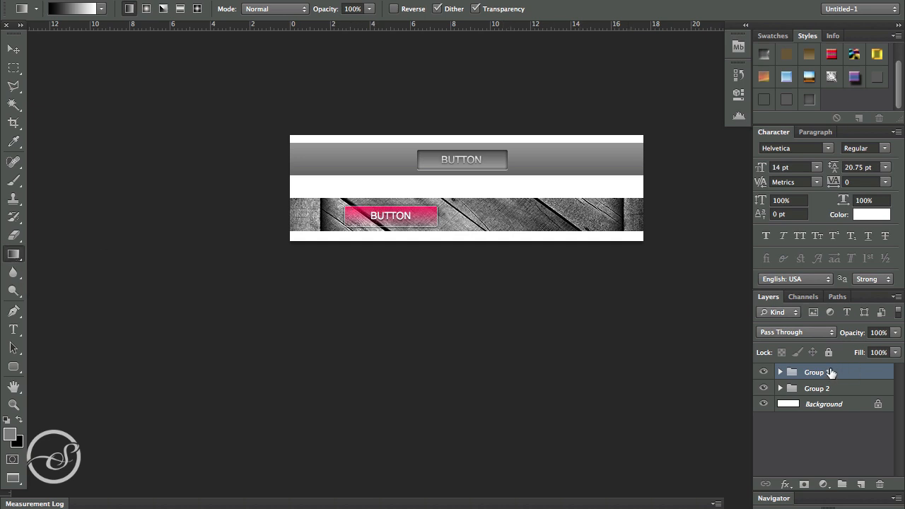
click(779, 373)
scroll(781, 410, down, 2)
scroll(781, 410, up, 2)
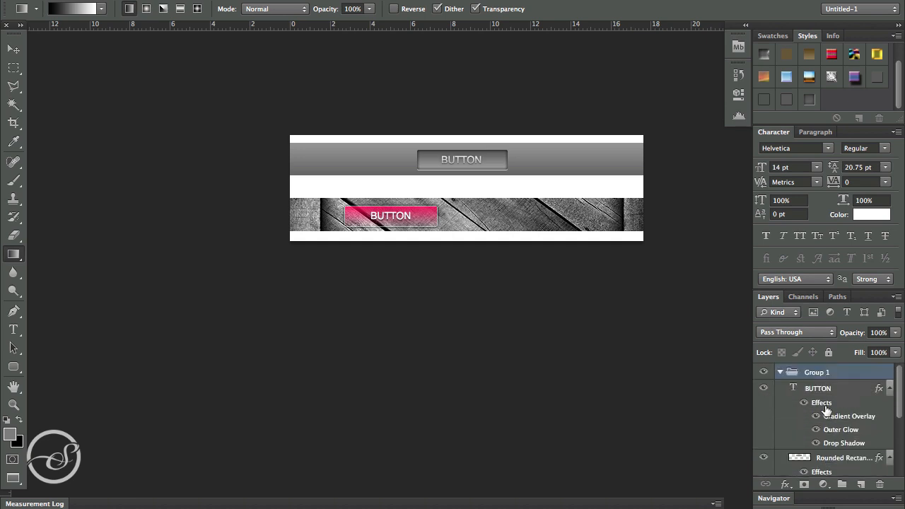
click(780, 372)
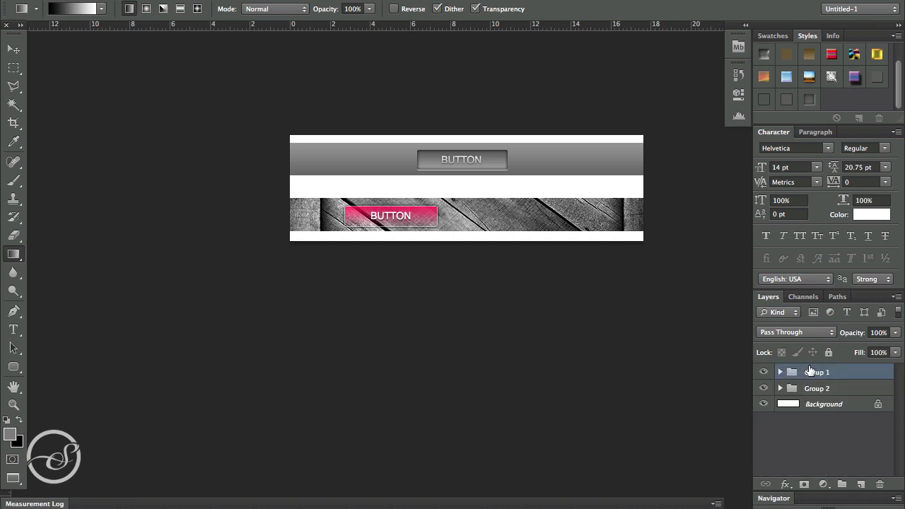
Draw a black rounded rectangle about 131 × 27 px with 2 px radius on the wood bar's right part, and rasterize its layer
click(13, 368)
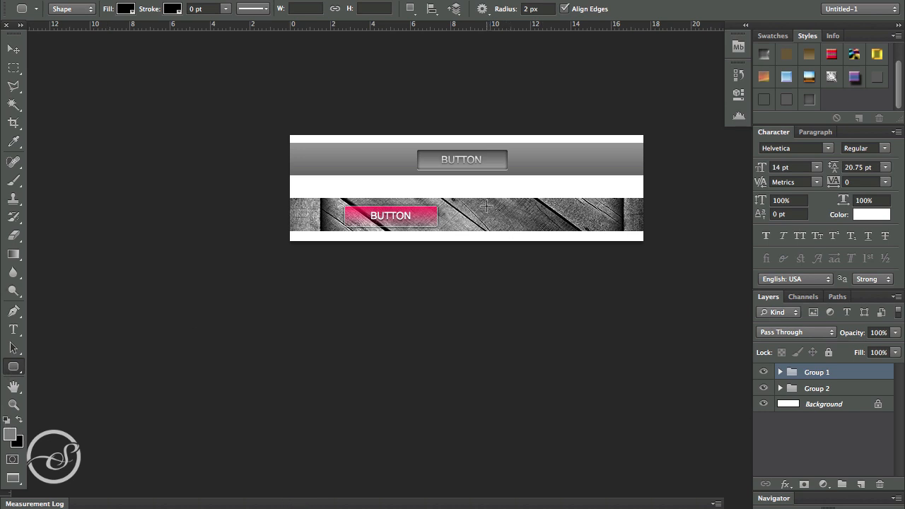
drag(486, 206, 578, 225)
right_click(807, 386)
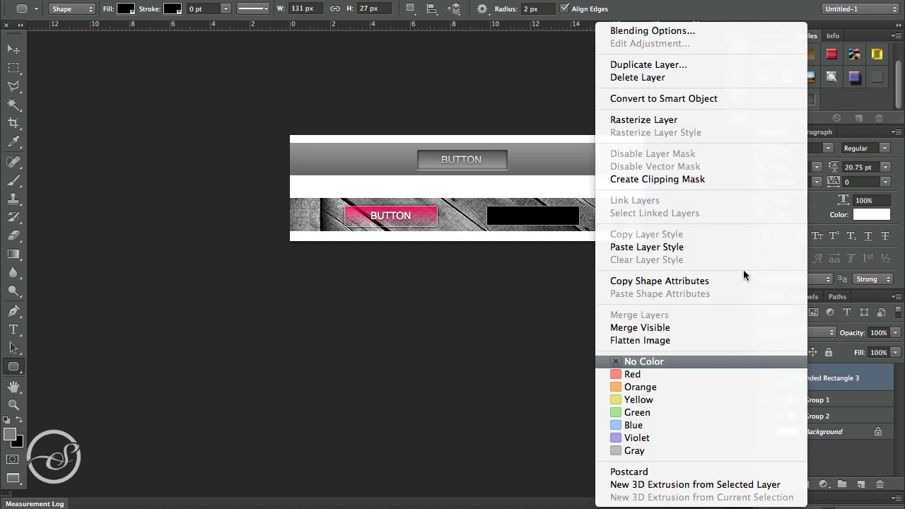
click(697, 119)
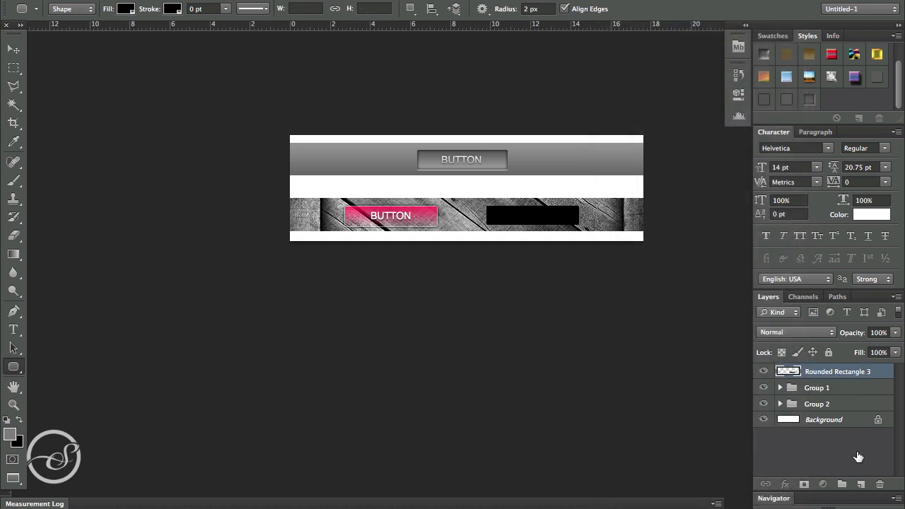
Duplicate the Rounded Rectangle 3 layer and give the copy a 1 px white outside Stroke
drag(857, 457, 861, 484)
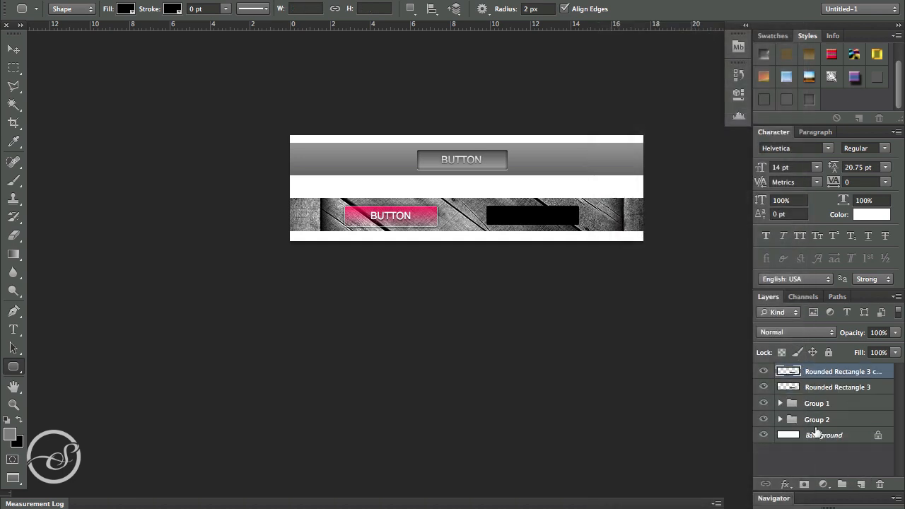
click(785, 484)
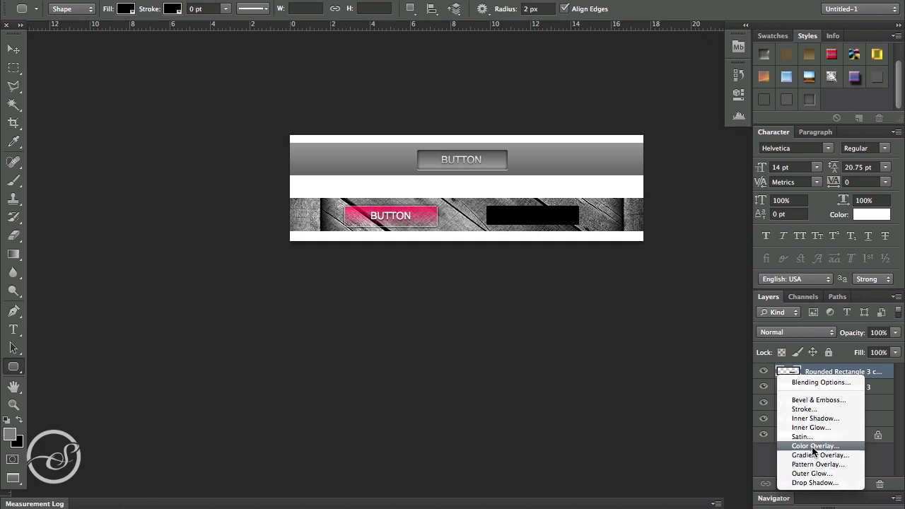
click(803, 409)
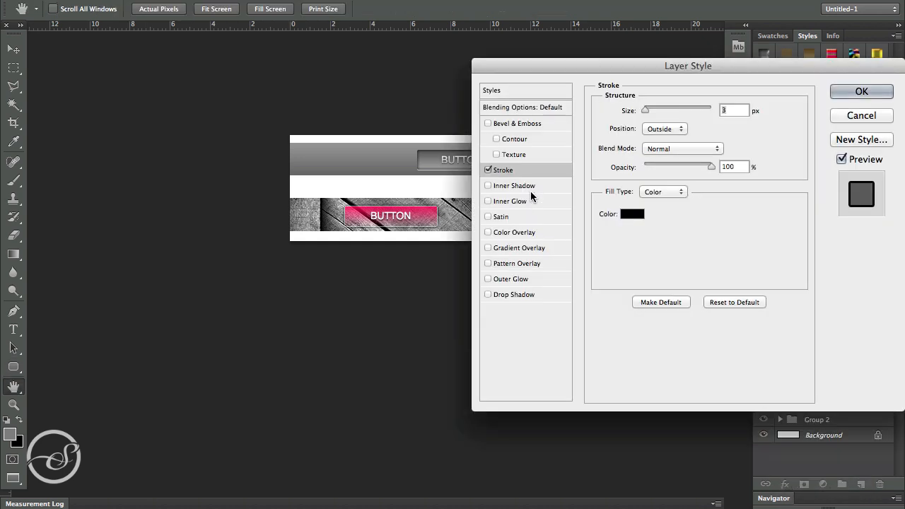
text(1)
click(632, 213)
mouse_move(580, 251)
mouse_down()
mouse_move(549, 143)
mouse_move(390, 121)
mouse_up()
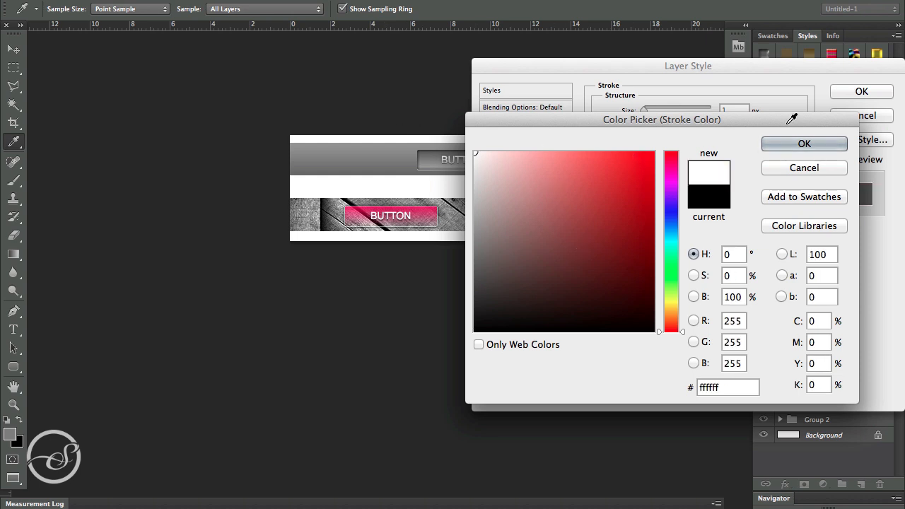
click(804, 143)
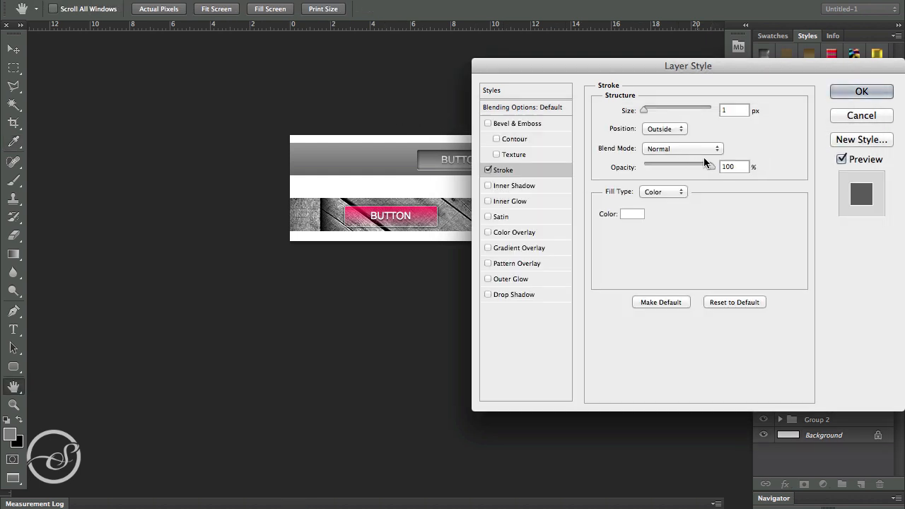
Add a black Outer Glow to the rectangle copy with Hard Light blend mode and 80% opacity, and apply the layer style
click(516, 279)
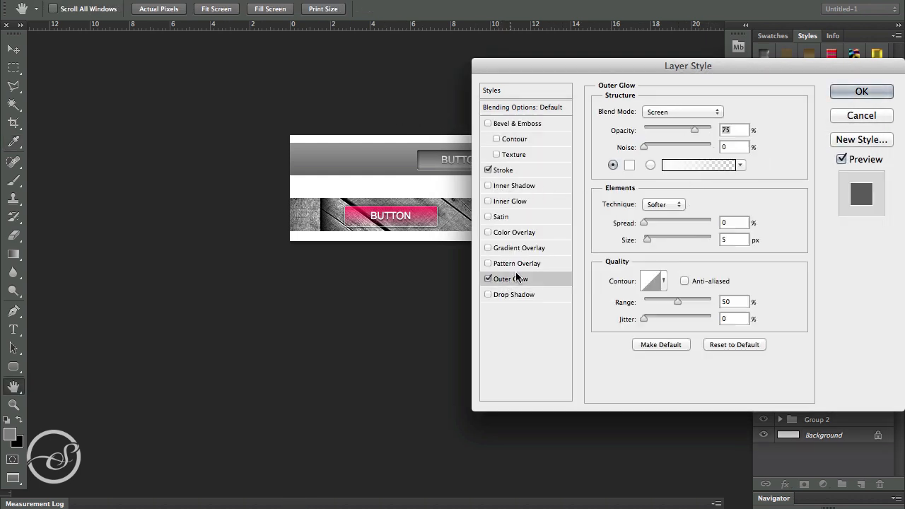
click(665, 112)
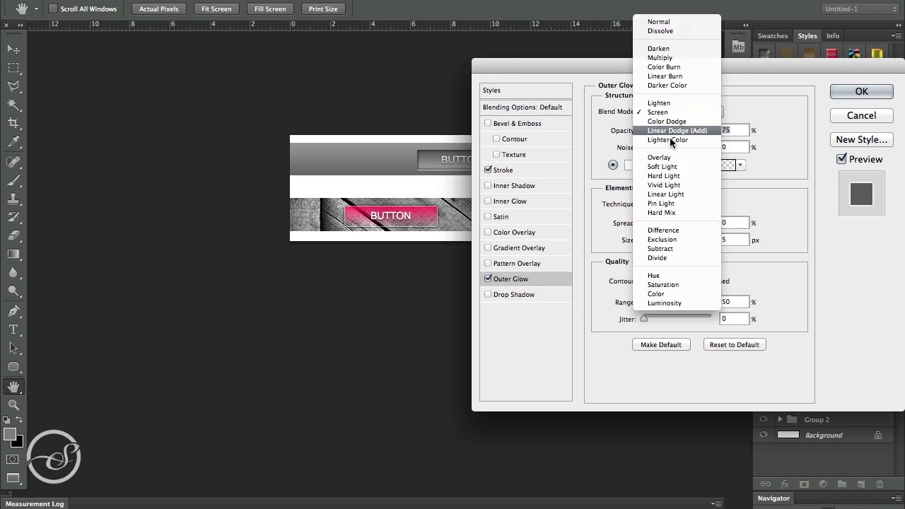
click(665, 176)
click(634, 165)
click(527, 233)
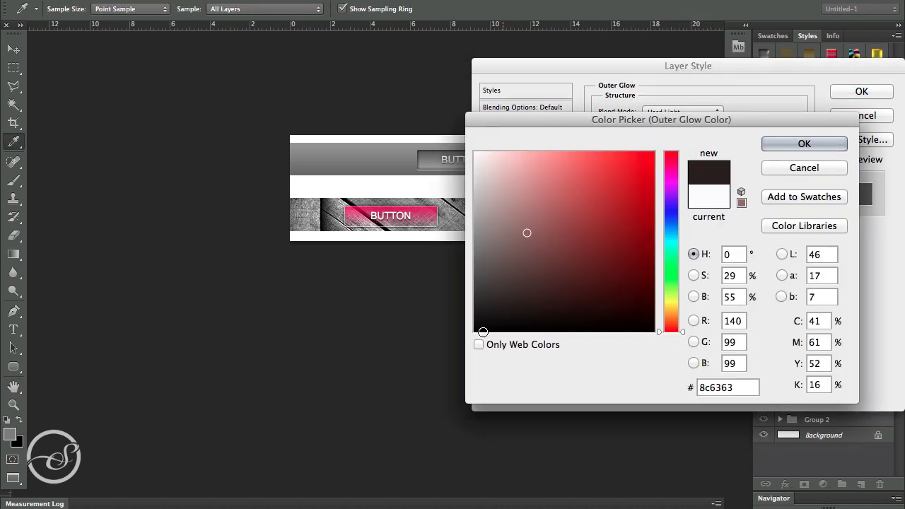
click(483, 332)
click(804, 142)
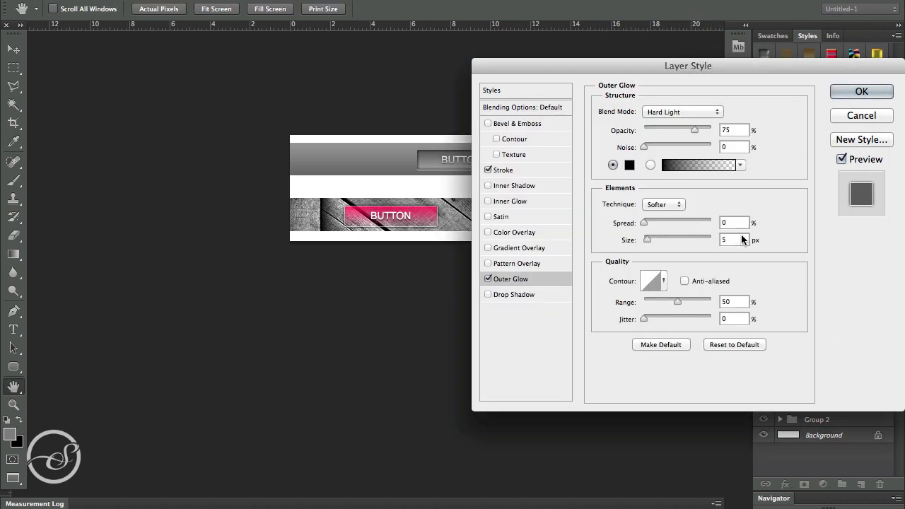
drag(737, 130, 596, 125)
text(80)
key(Return)
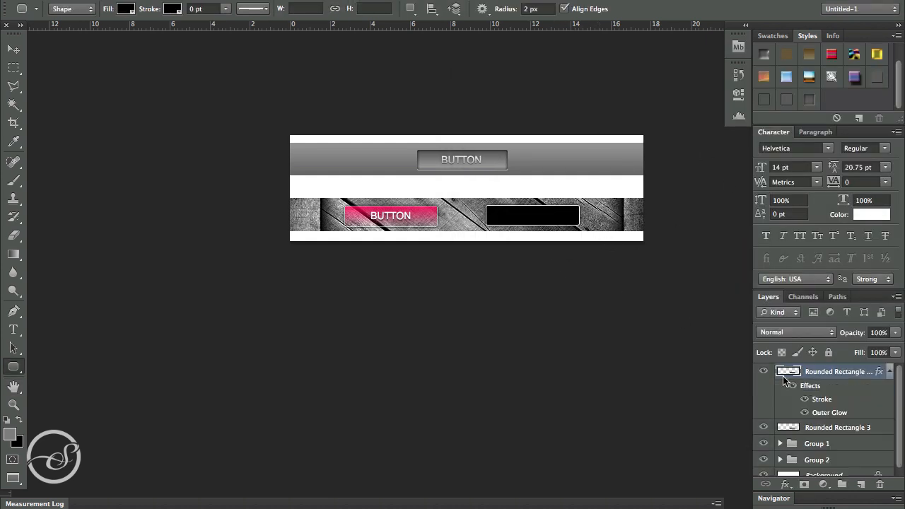
Rasterize the rectangle copy's layer style, then select its black interior with the Magic Wand and clear it, leaving only the outline
right_click(837, 373)
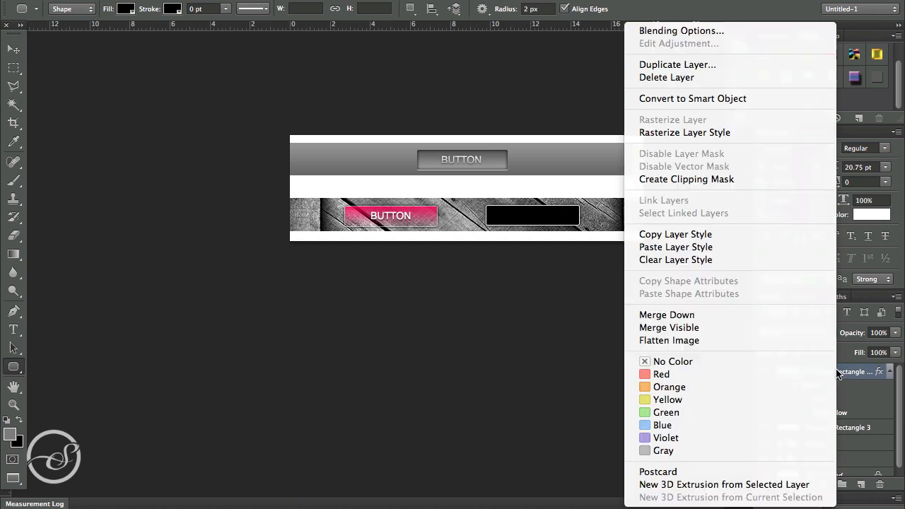
click(702, 133)
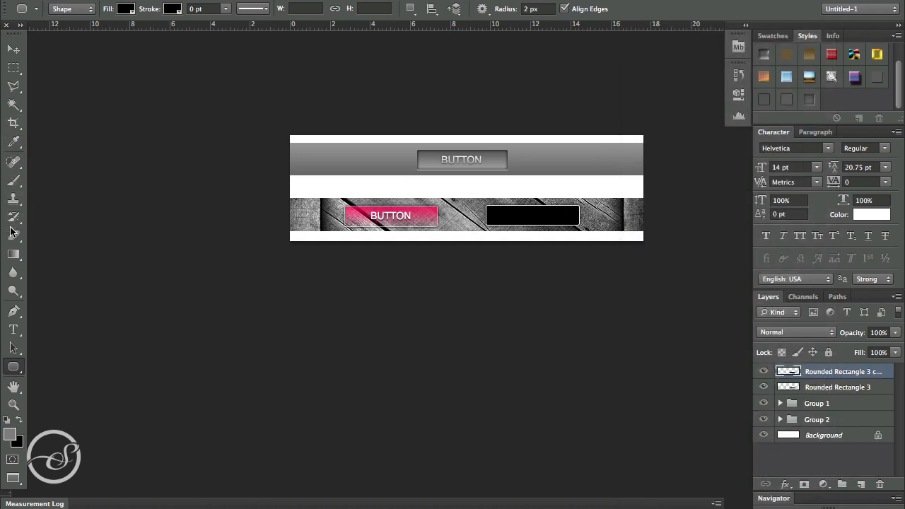
click(15, 108)
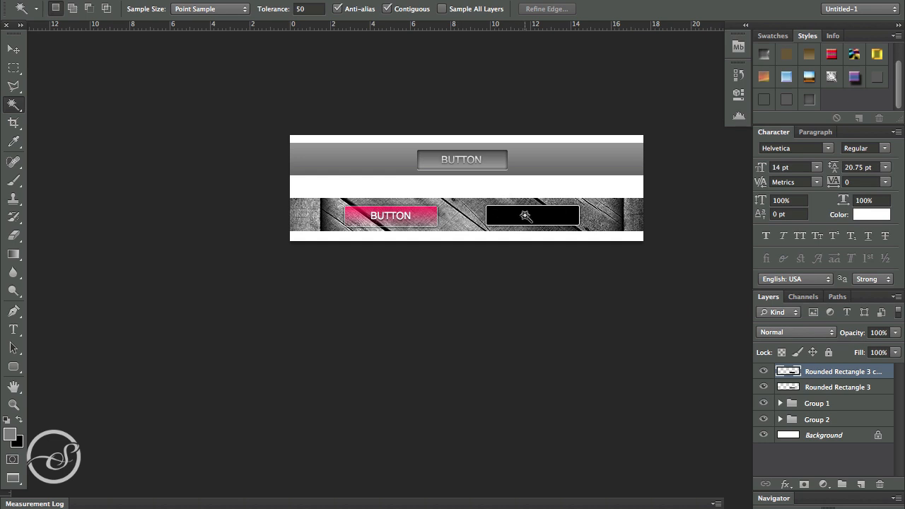
click(526, 215)
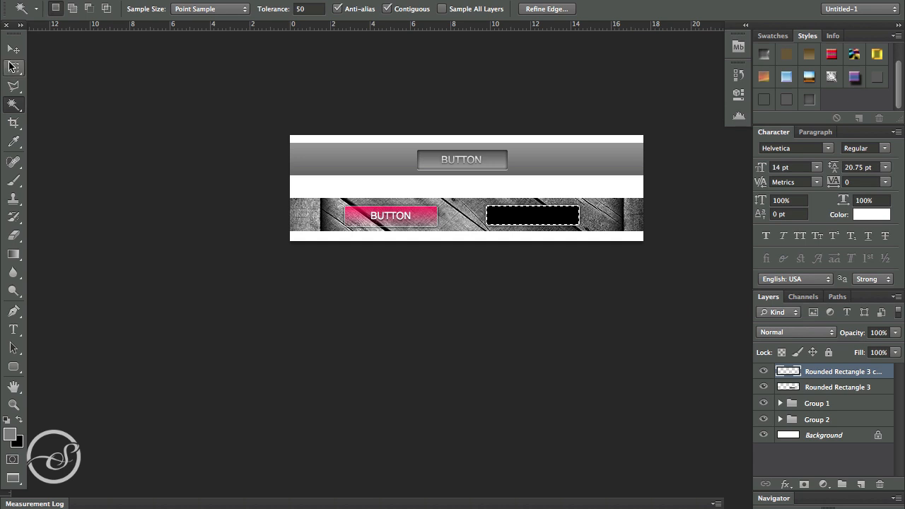
click(13, 67)
Add a Color Overlay in bright green (96ff00) to the original Rounded Rectangle 3 layer
click(850, 393)
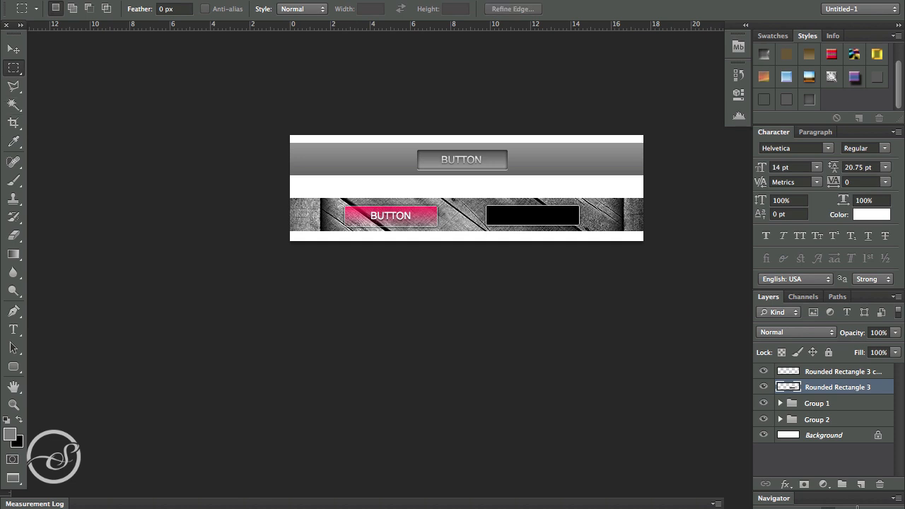
click(784, 484)
click(811, 446)
click(740, 111)
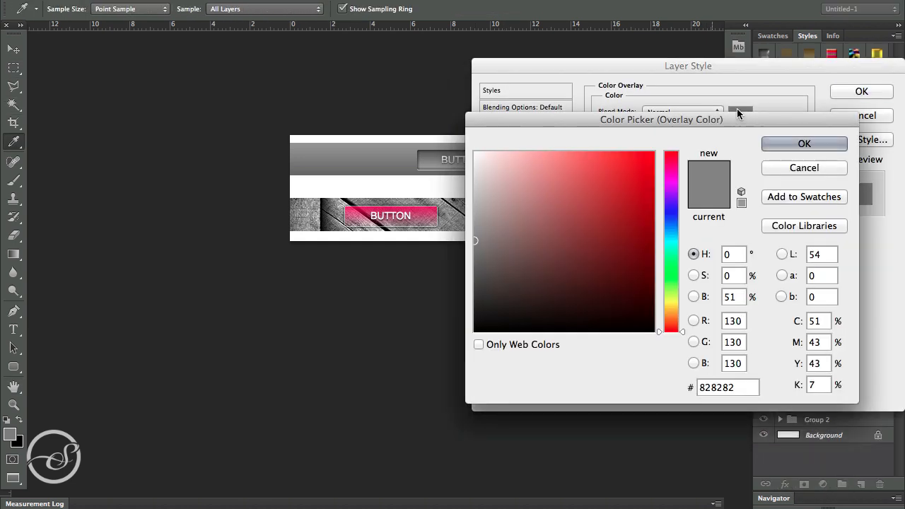
drag(719, 118, 396, 146)
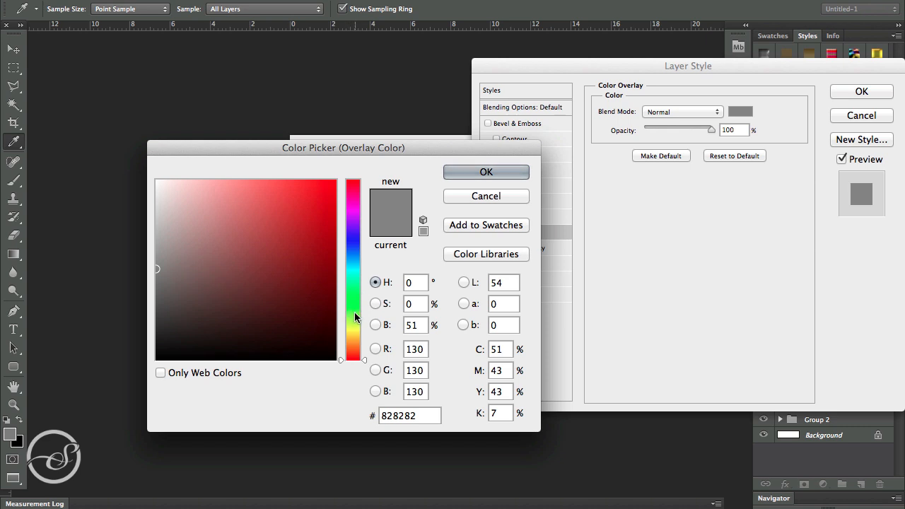
click(352, 318)
drag(247, 291, 420, 149)
click(486, 171)
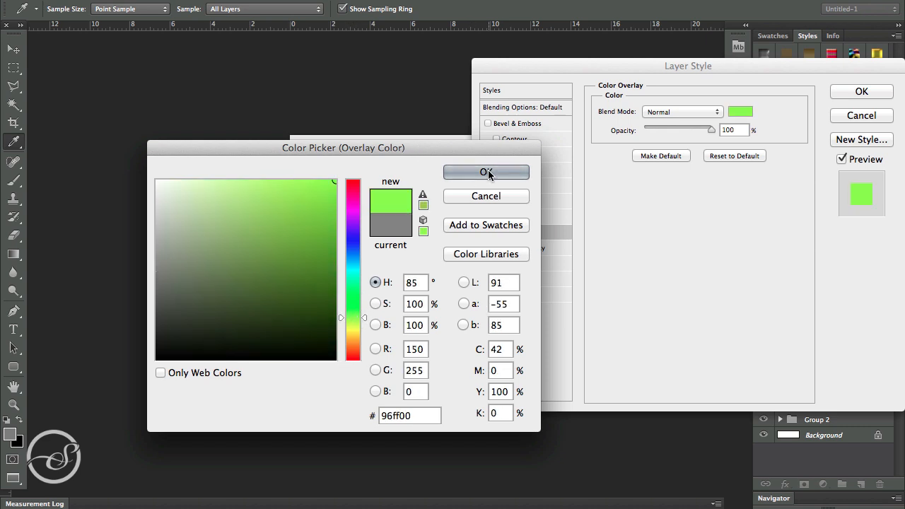
drag(620, 67, 264, 95)
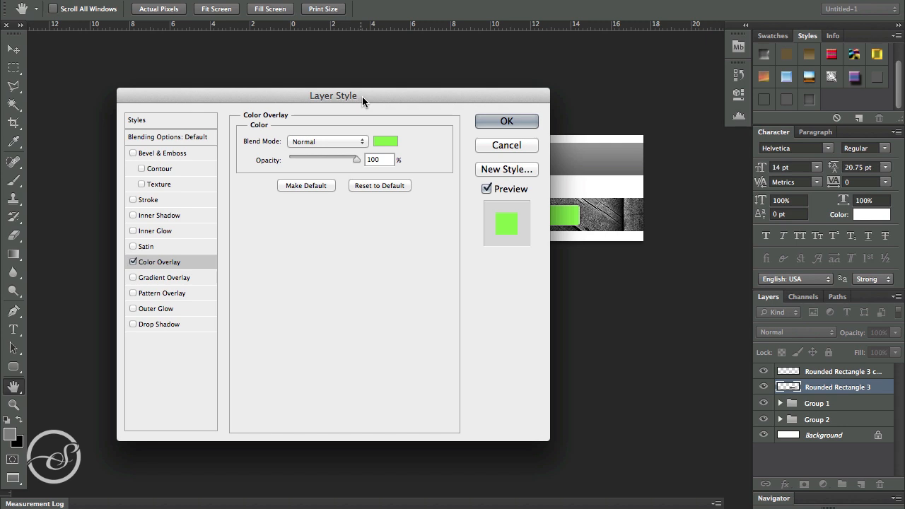
drag(362, 96, 256, 83)
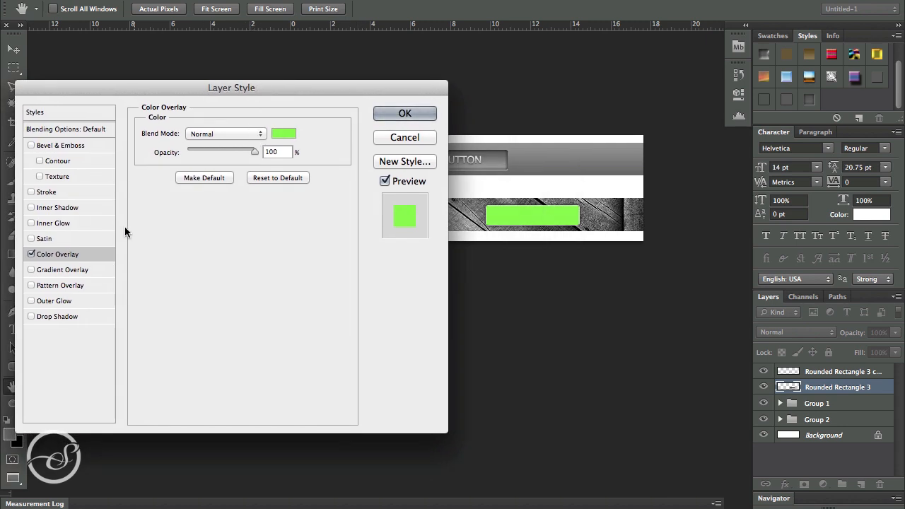
Shift the overlay colour to a yellower green (aeff00) and apply the layer style
click(282, 133)
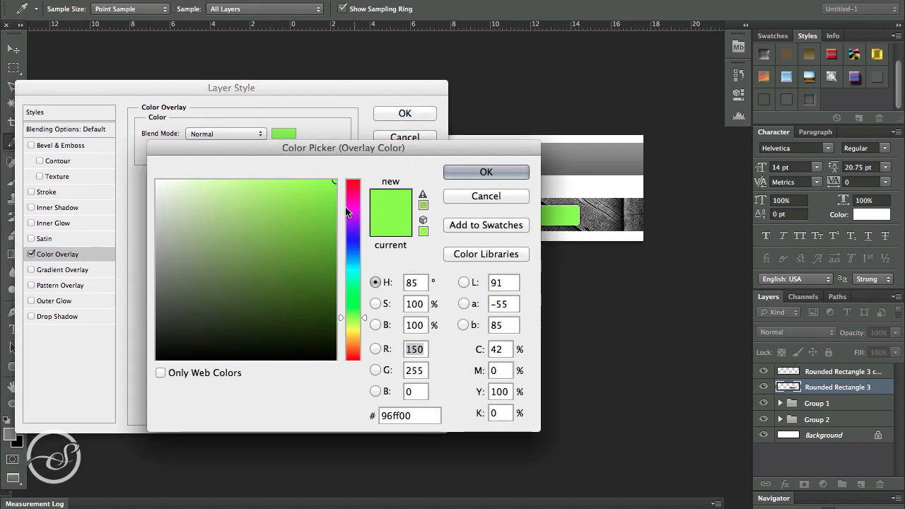
drag(355, 314, 359, 323)
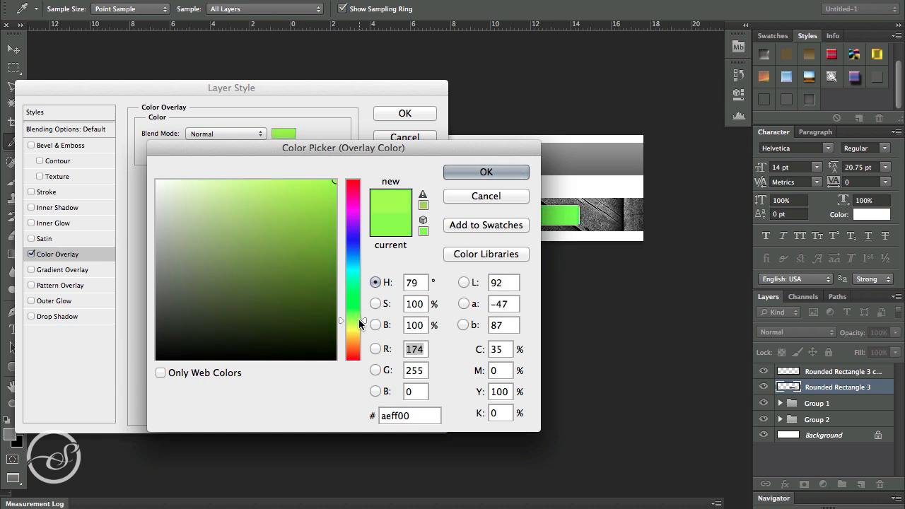
click(495, 172)
click(415, 119)
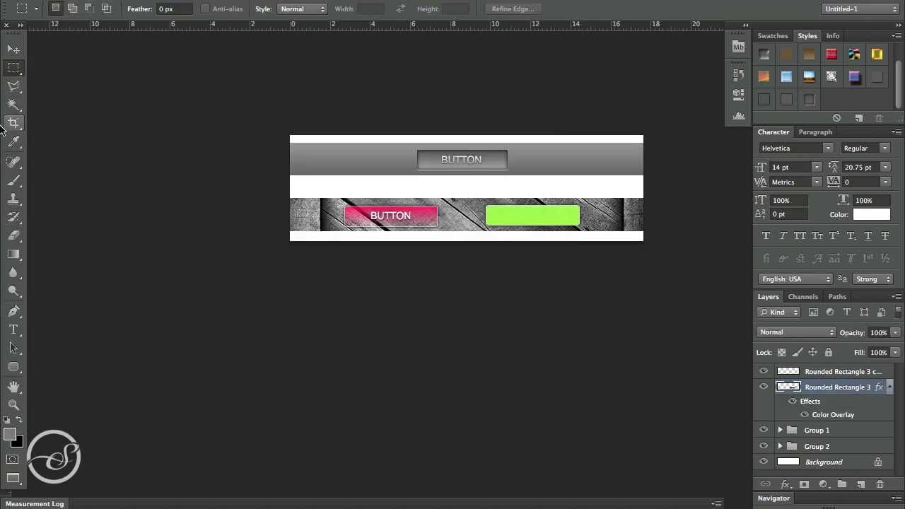
Try to clear most of the green rectangle with a polygonal lasso selection, keeping only a slanted piece at its right end
click(13, 86)
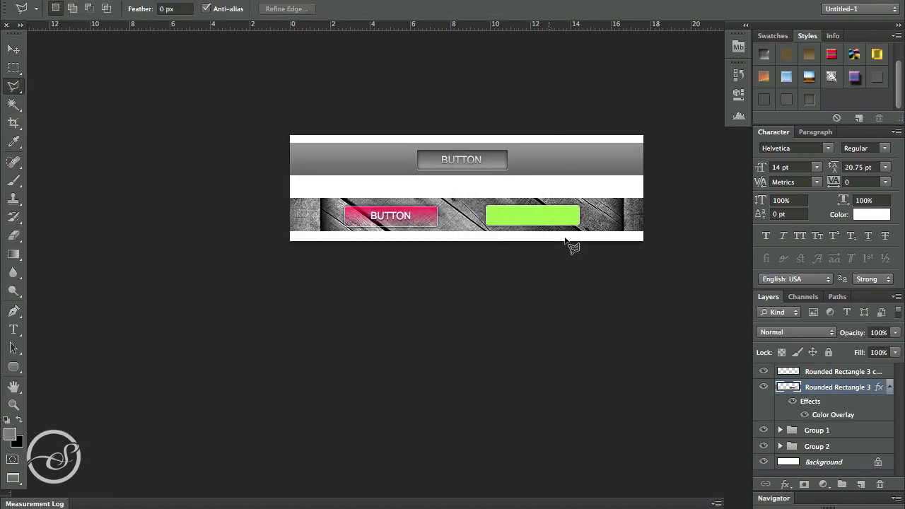
click(547, 204)
double_click(539, 209)
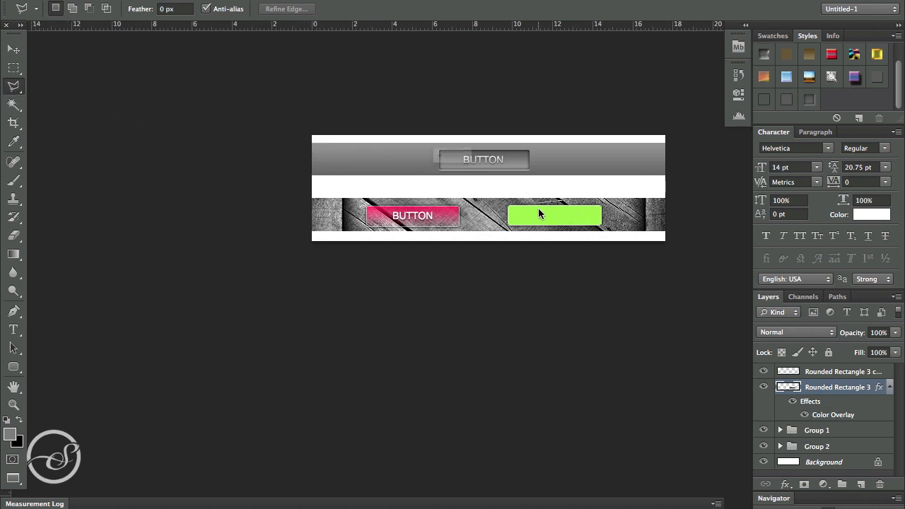
click(551, 192)
click(12, 87)
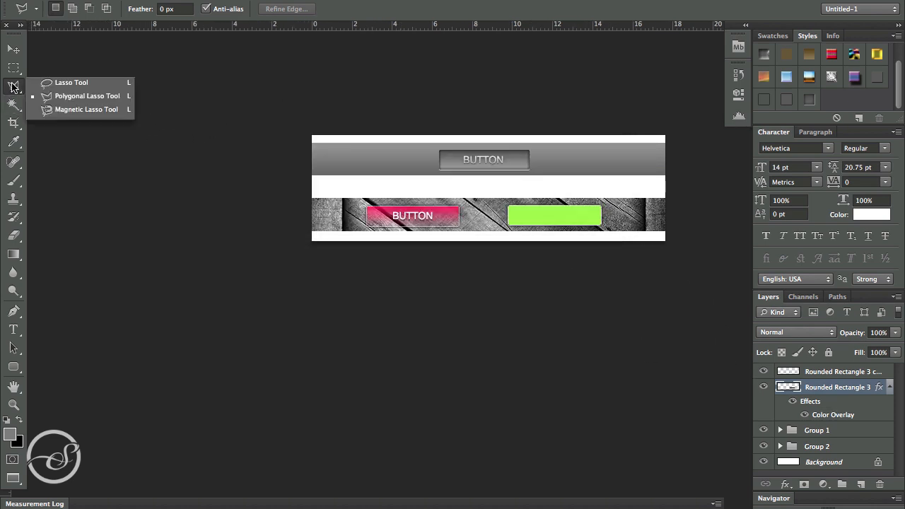
click(12, 87)
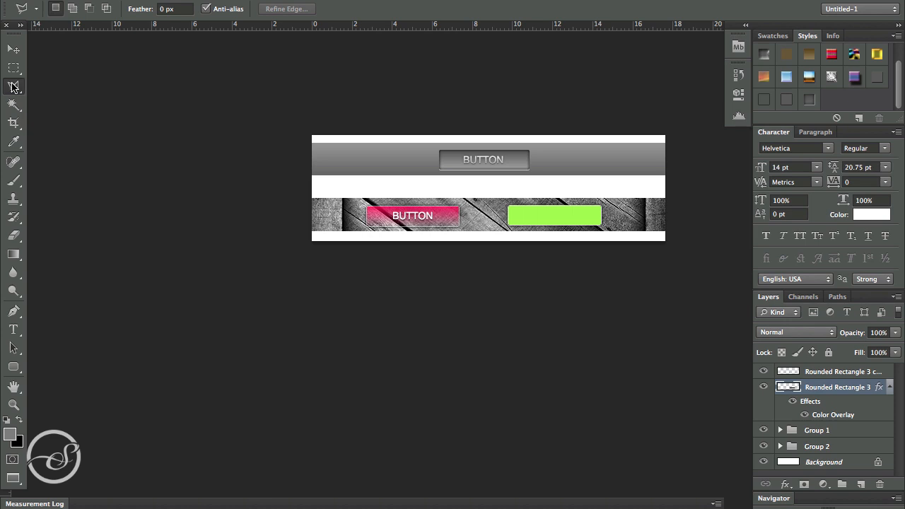
click(581, 203)
double_click(492, 175)
click(11, 65)
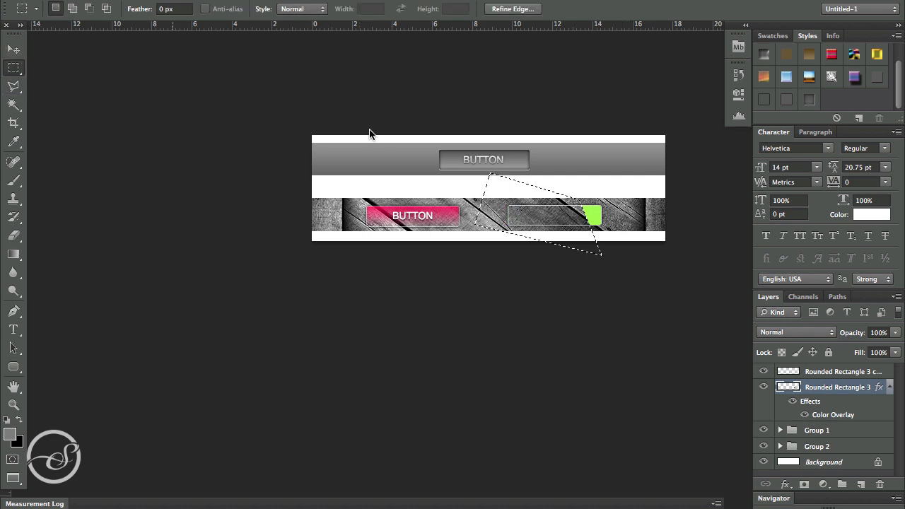
click(391, 133)
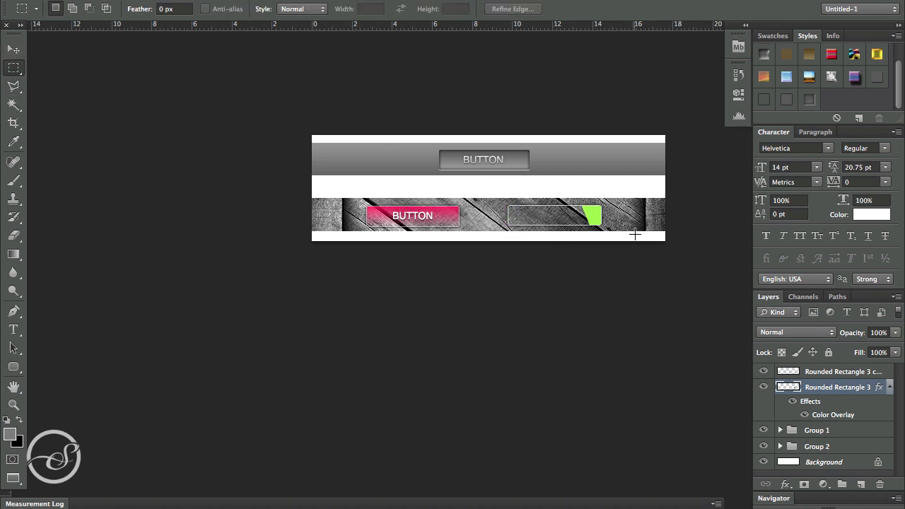
Undo the deselection and the clearing of the green fill by returning to the last Polygonal Lasso history state
click(738, 74)
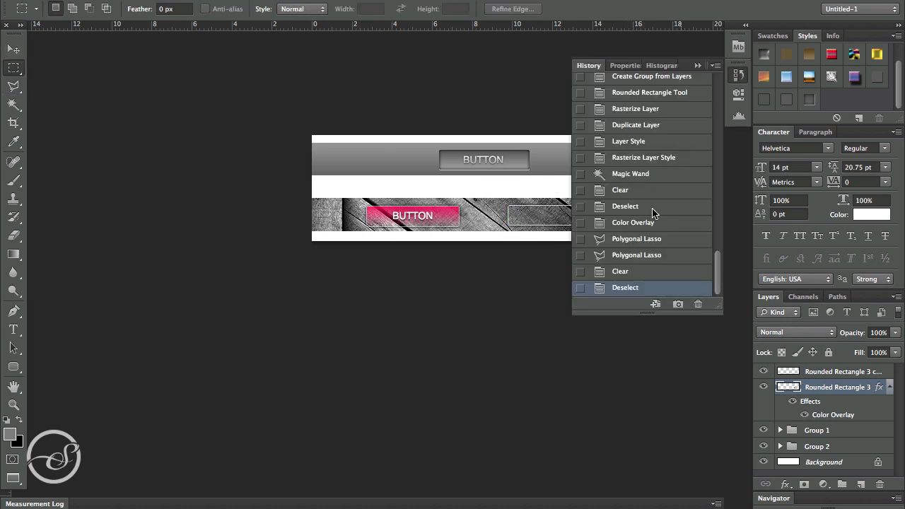
click(638, 272)
click(641, 255)
click(738, 73)
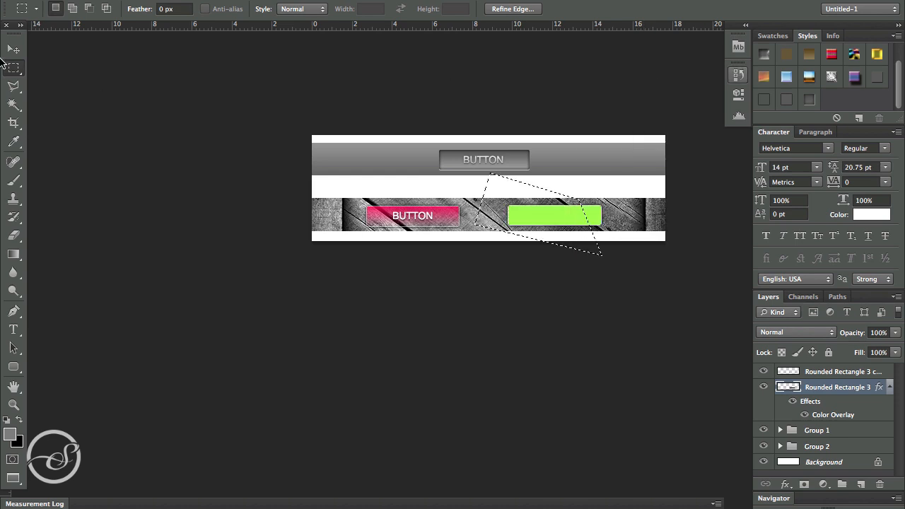
Clear the green rectangle with a polygonal lasso selection except for a small triangle in its upper-right corner, and deselect
key(l)
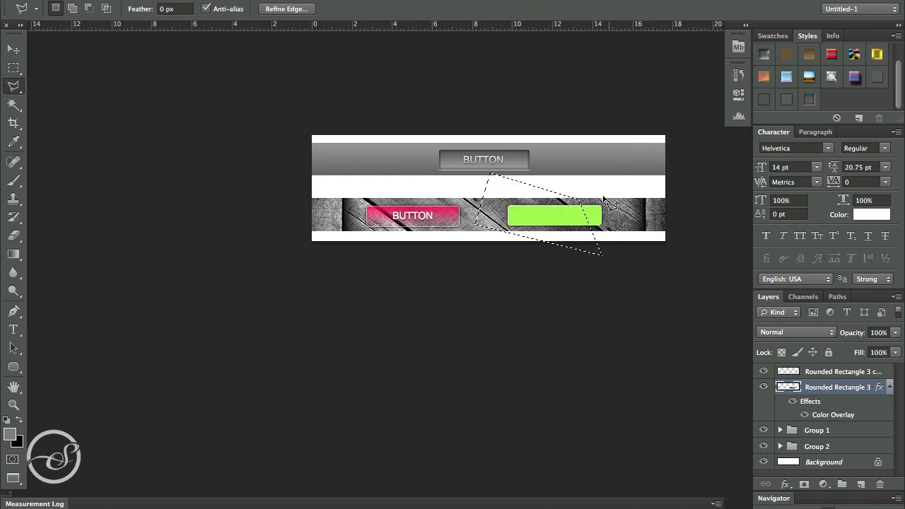
click(602, 227)
click(579, 199)
click(447, 200)
click(447, 268)
double_click(649, 268)
key(Delete)
key(m)
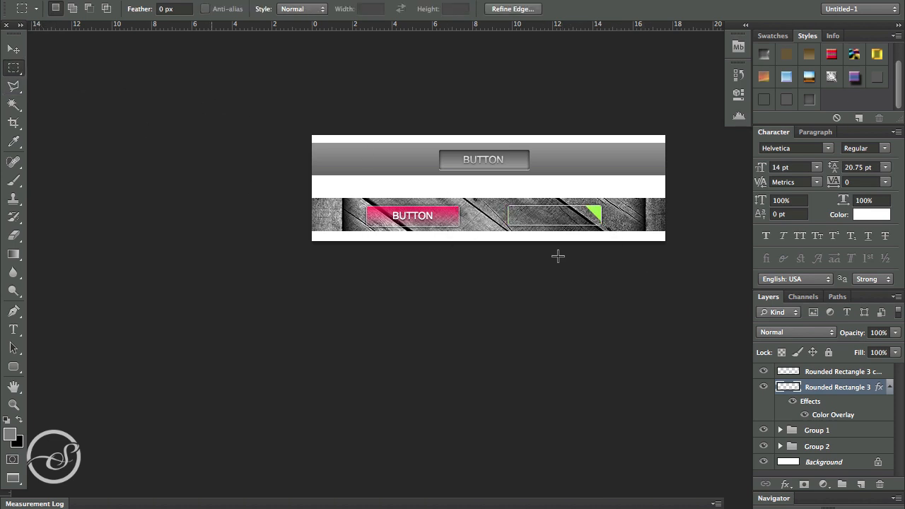
click(651, 290)
Add the text BUTTON in 14 pt Helvetica inside the outlined green-cornered button, above the rounded rectangle copy layer
scroll(651, 289, down, 1)
scroll(651, 289, up, 1)
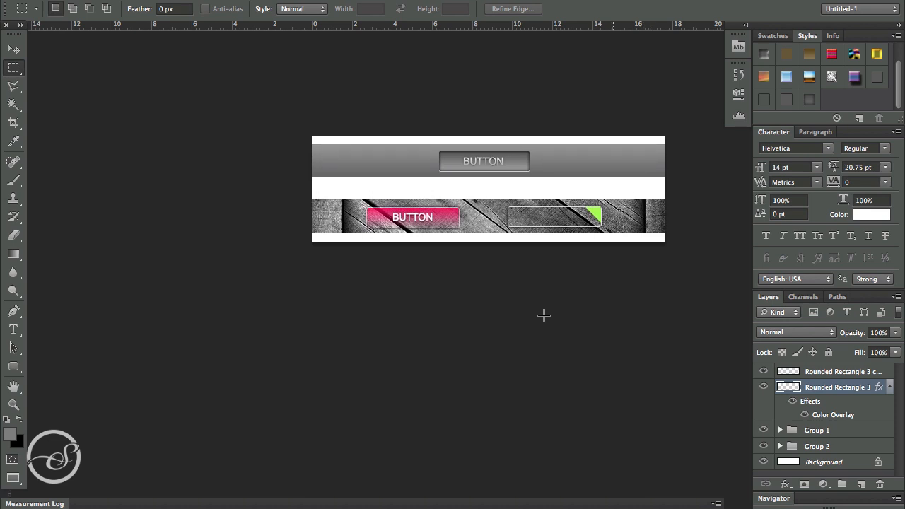
click(827, 374)
click(13, 329)
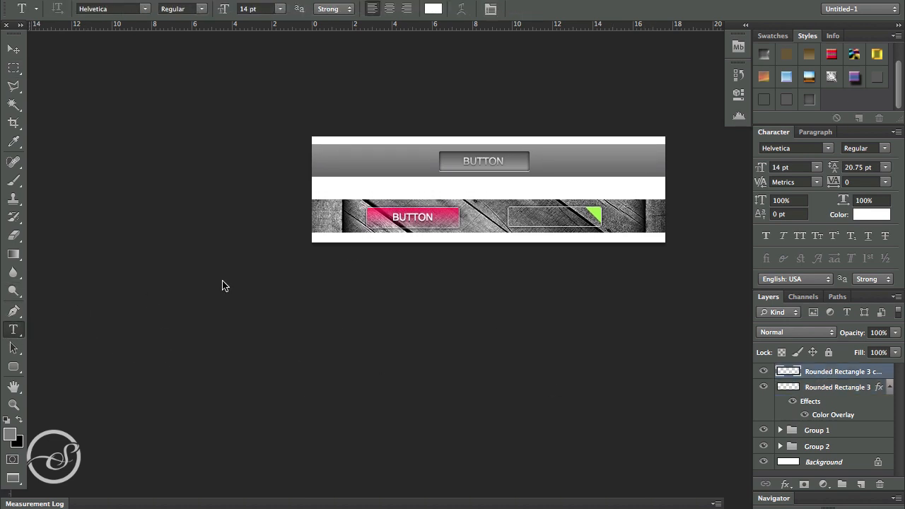
click(537, 223)
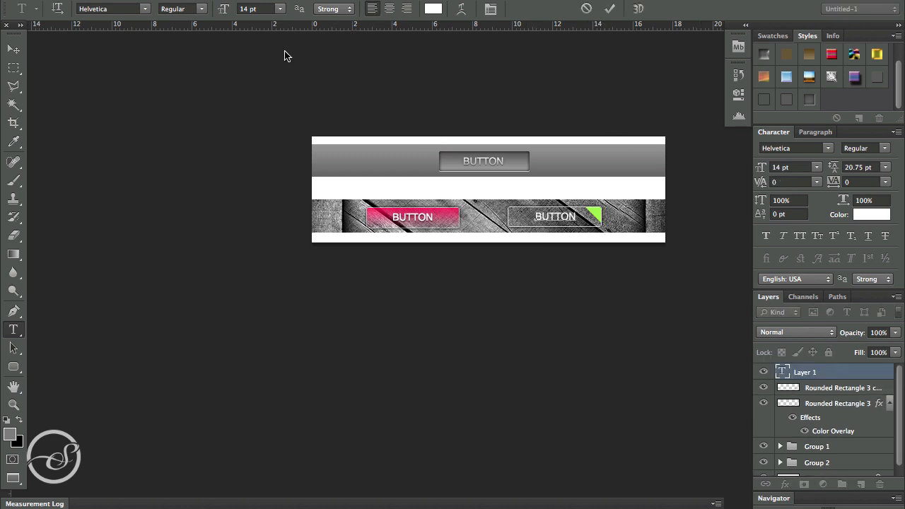
Set the colour of the whole new BUTTON text to white
key(super+a)
click(435, 11)
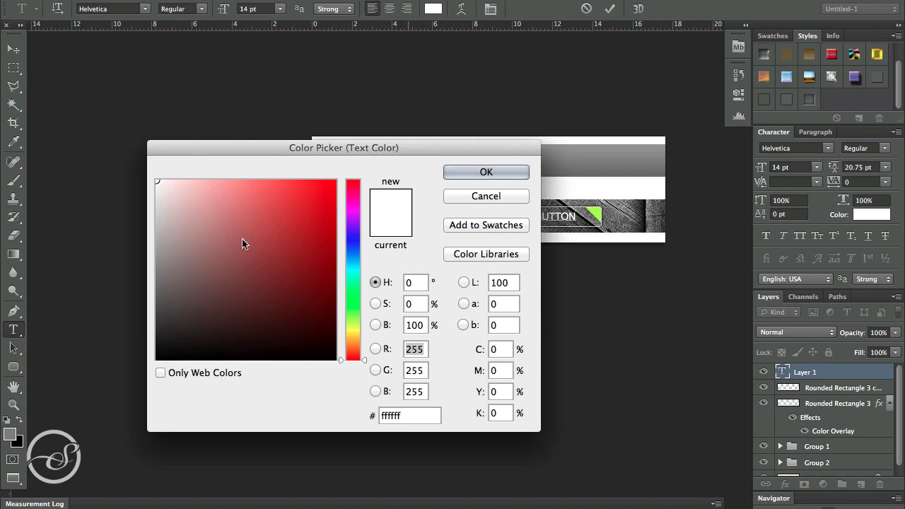
click(223, 228)
drag(91, 153, 163, 137)
click(493, 173)
Commit the BUTTON text and nudge it two pixels left and one pixel down within the outlined button
click(20, 53)
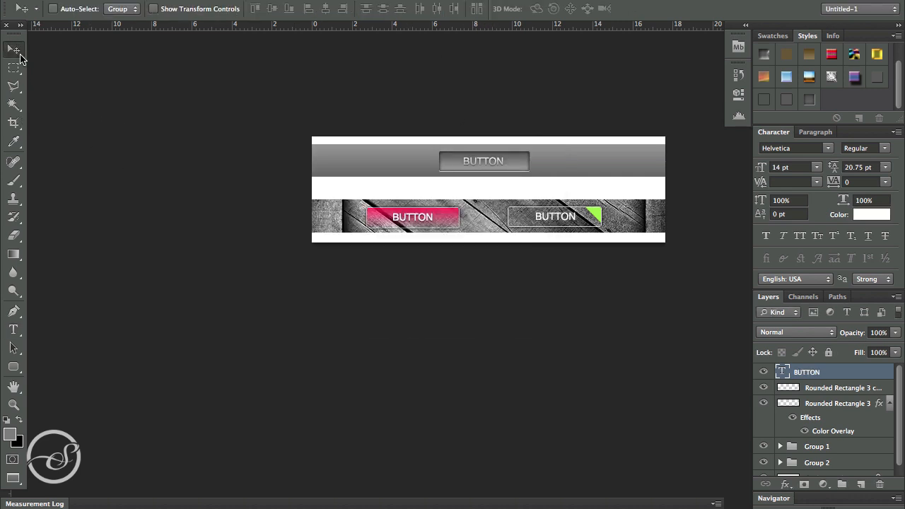
key(Left)
key(Left)
key(Down)
Add a drop shadow to the BUTTON text with a distance of 2 px and a size of 0 px
click(784, 483)
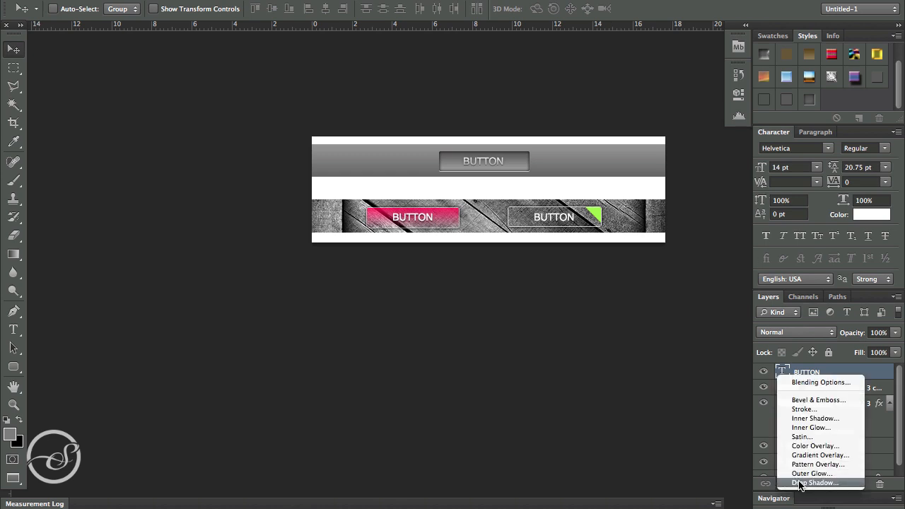
click(802, 482)
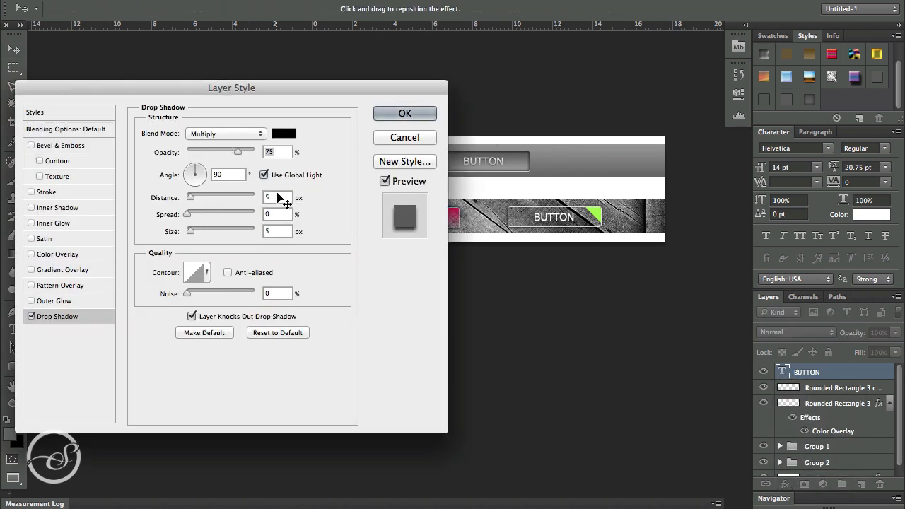
click(278, 196)
text(2)
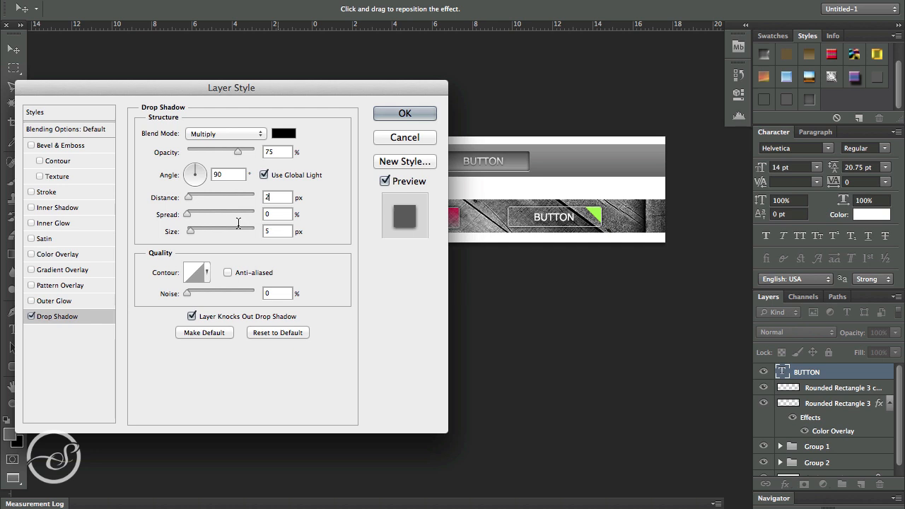
key(Tab)
key(Tab)
text(0)
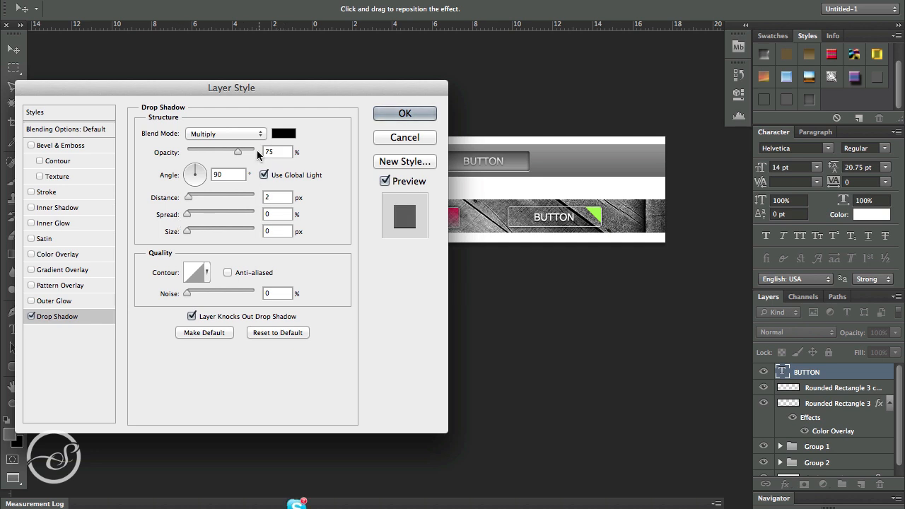
Set the drop shadow's opacity to 60% and apply the layer style
click(281, 154)
drag(259, 88, 648, 237)
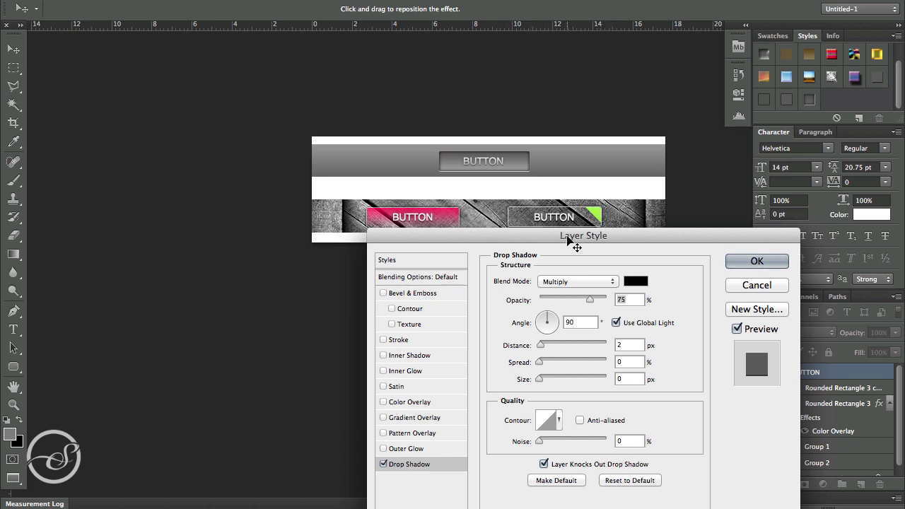
drag(575, 240, 161, 54)
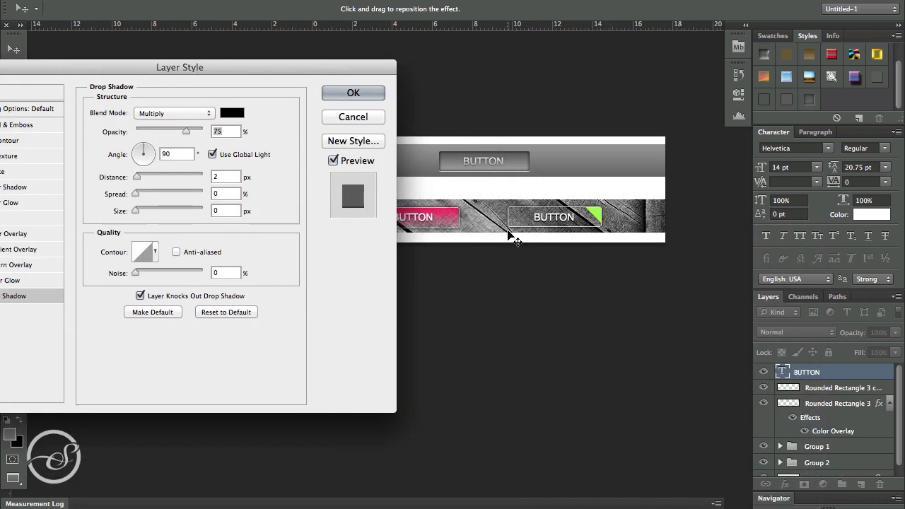
mouse_move(186, 131)
mouse_down()
mouse_move(152, 131)
mouse_move(189, 134)
mouse_move(182, 135)
mouse_up()
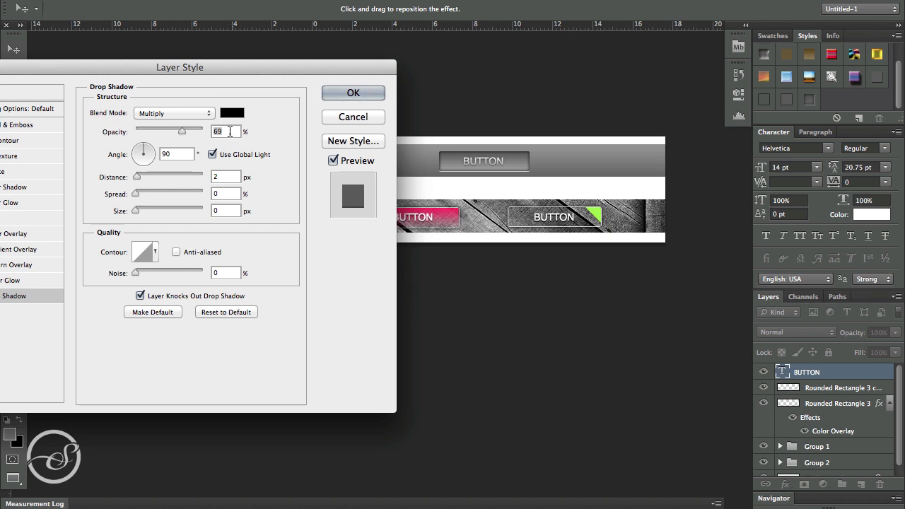
text(60)
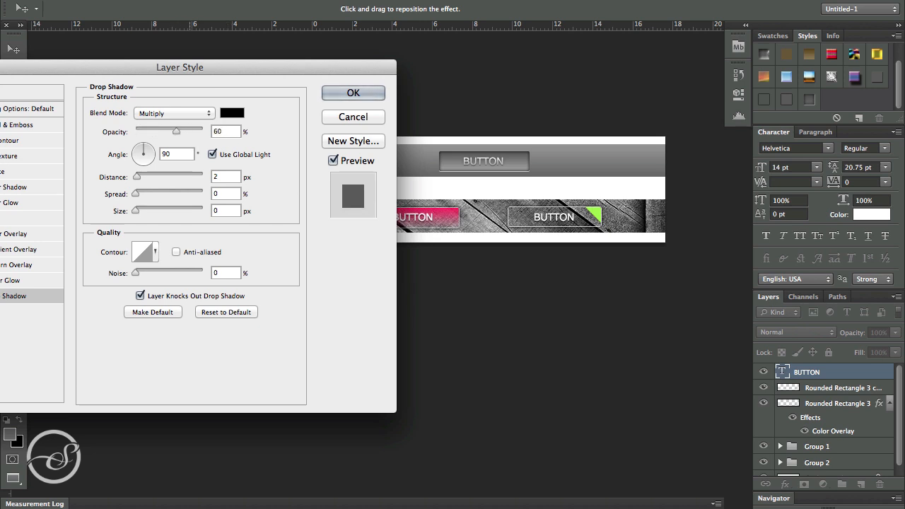
key(Return)
Examine the finished buttons on the canvas and their layer stack, with the green corner's Rounded Rectangle 3 layer selected
scroll(701, 262, down, 1)
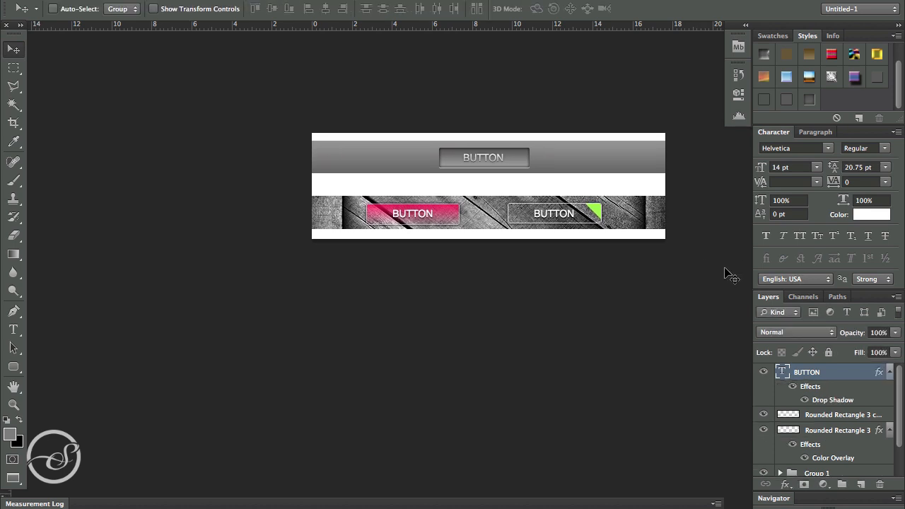
scroll(372, 232, up, 2)
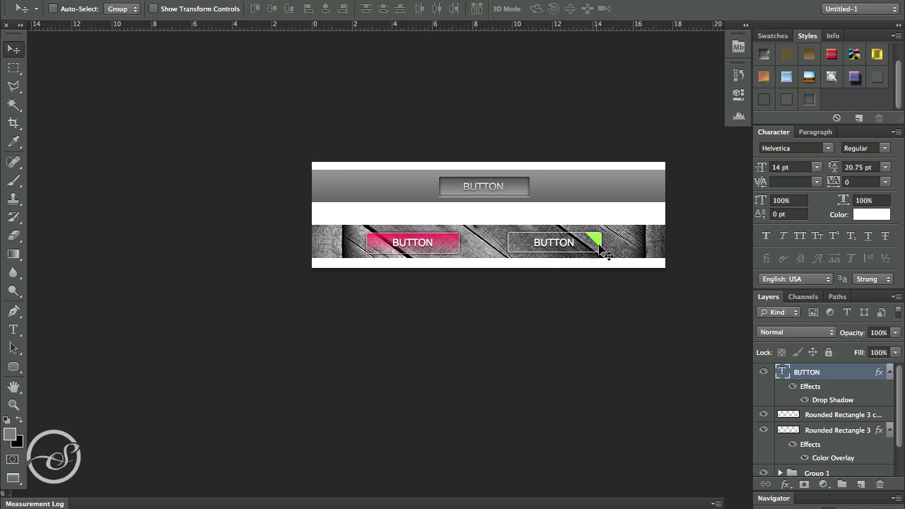
scroll(860, 436, down, 2)
scroll(860, 436, up, 2)
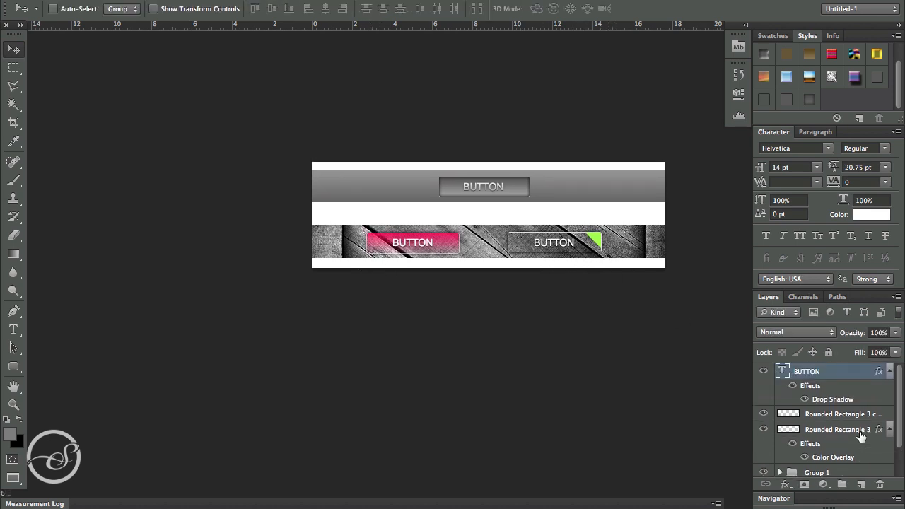
scroll(836, 442, down, 1)
scroll(836, 442, up, 1)
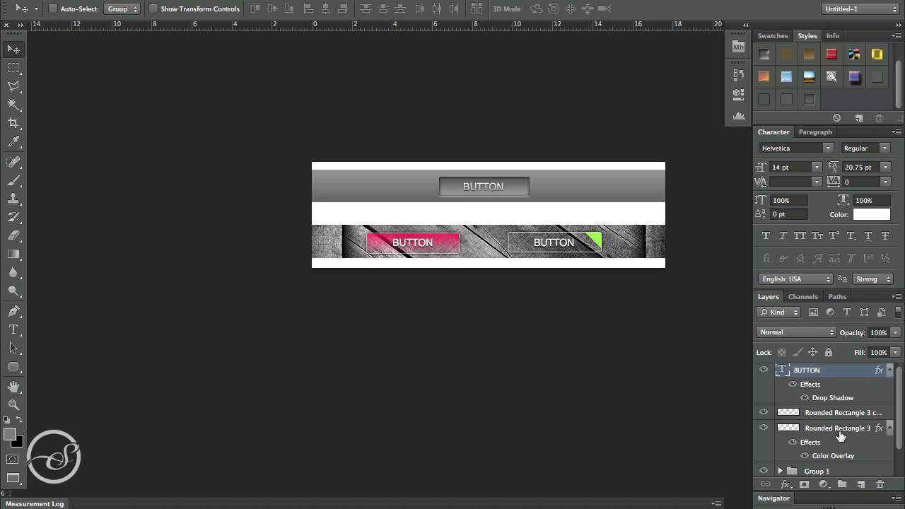
scroll(841, 436, down, 1)
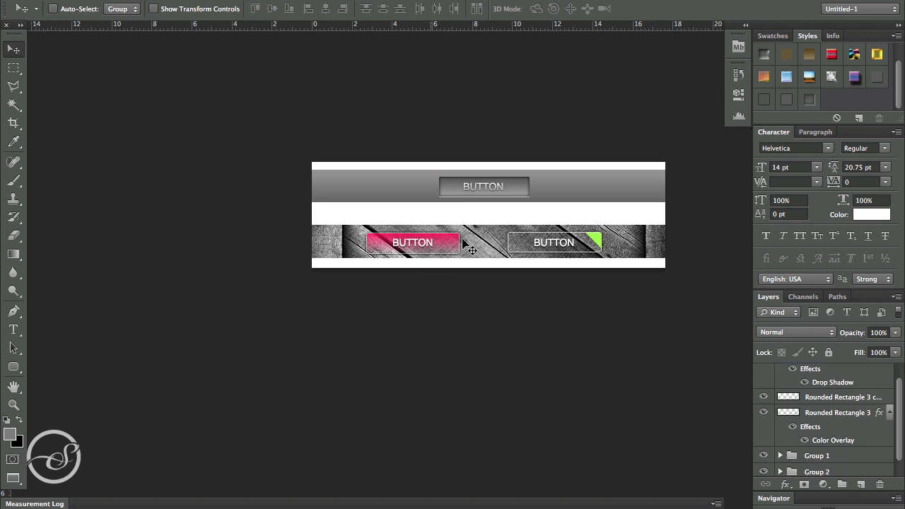
click(820, 415)
scroll(818, 408, up, 1)
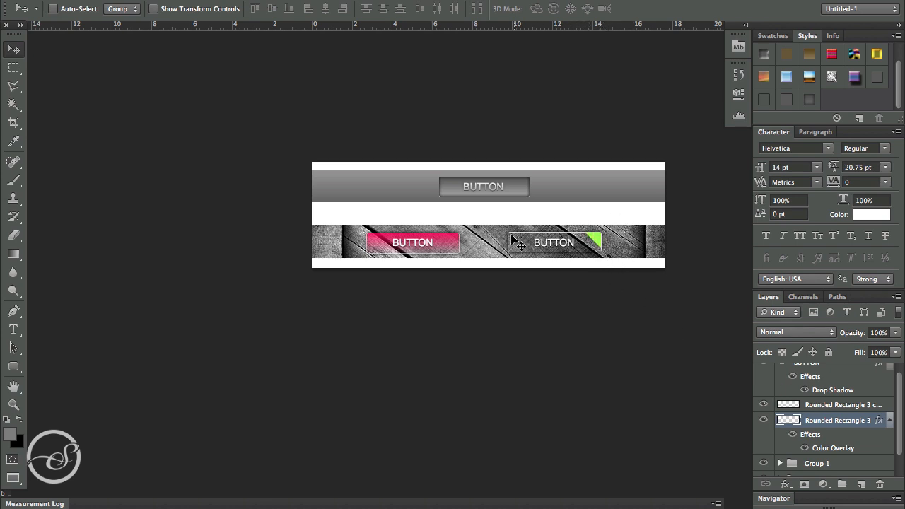
scroll(673, 313, up, 1)
scroll(720, 342, up, 3)
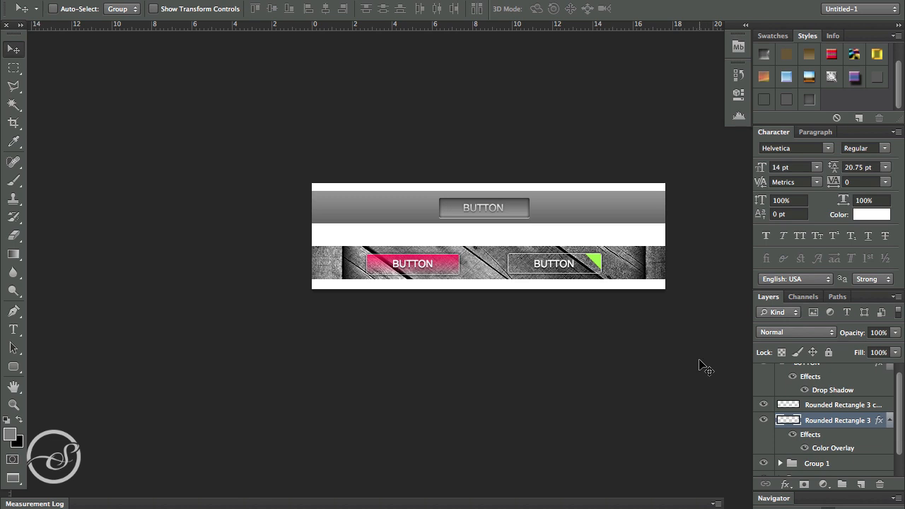
scroll(706, 367, down, 1)
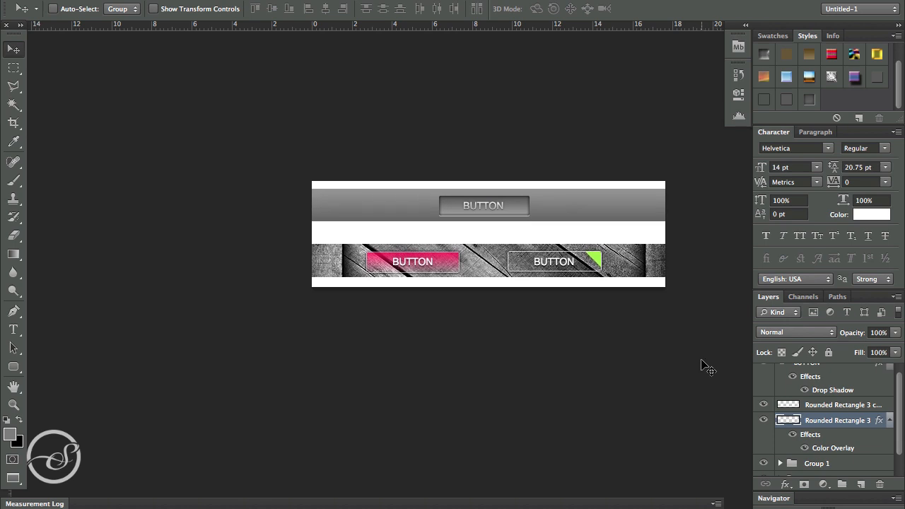